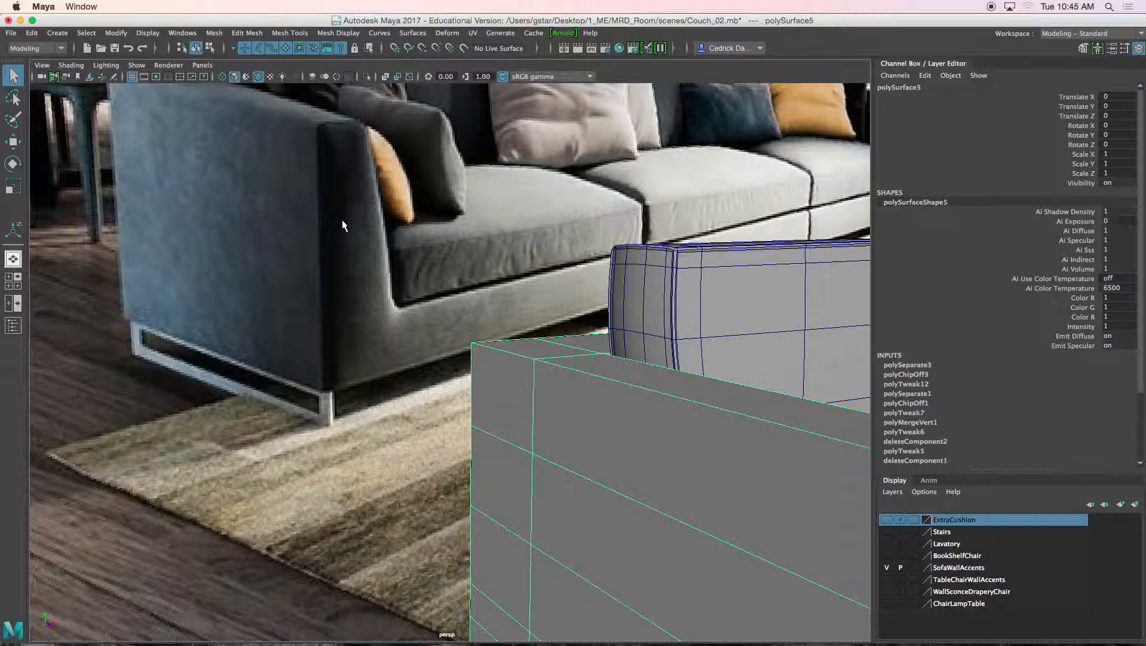
- Switch the end couch frame to edge selection and select the vertical corner edges along the front of its armrest
scroll(361, 276, "down", 10)
middle_click_drag(493, 448, 434, 371, "alt")
scroll(435, 370, "up", 3)
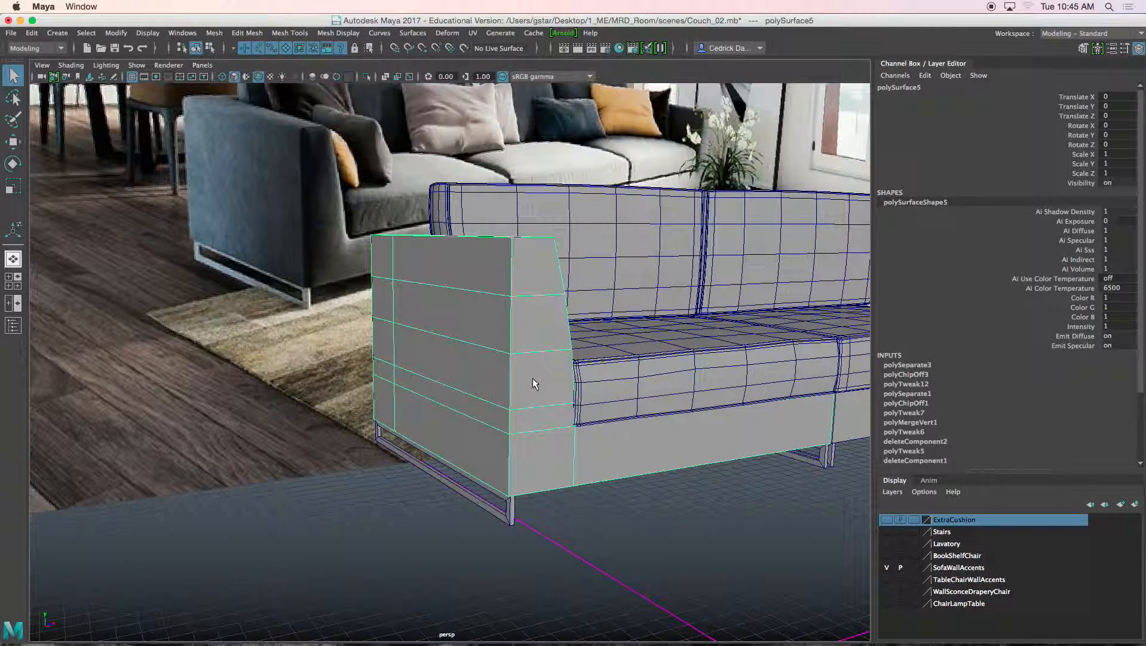
scroll(526, 328, "up", 3)
right_click(493, 279)
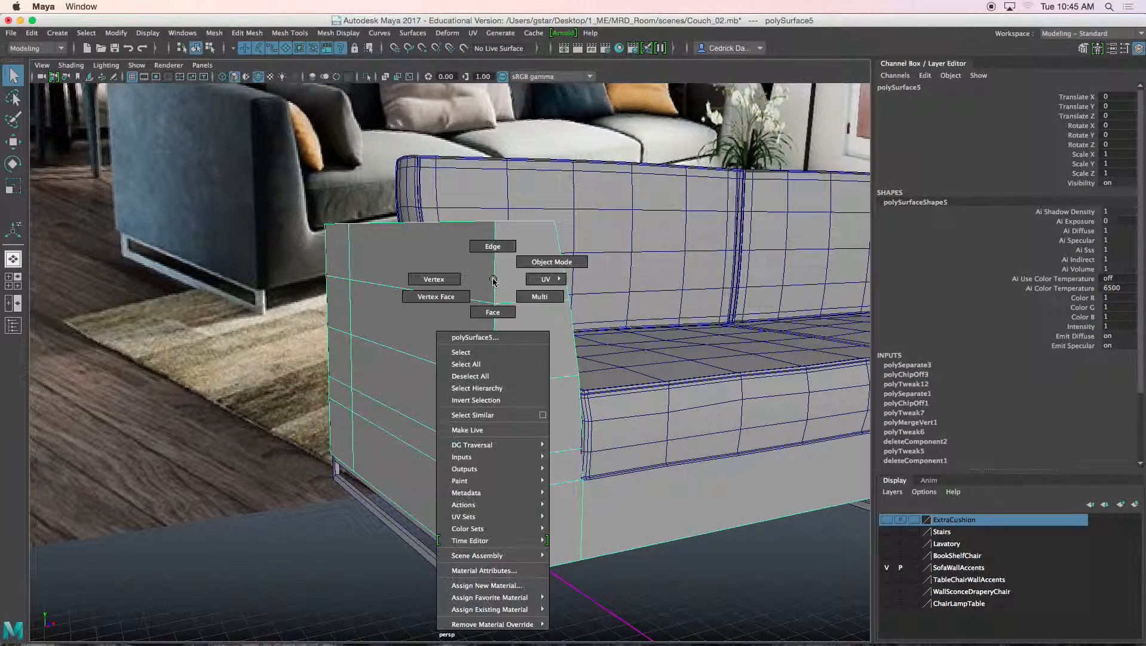
left_click(493, 247)
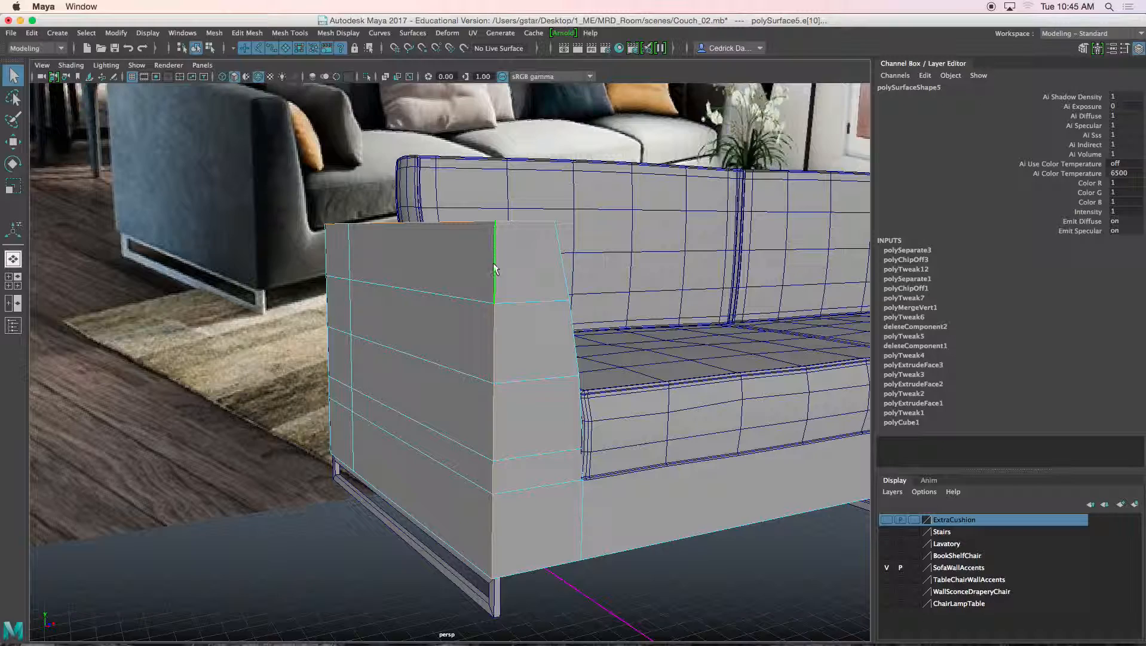
left_click(495, 526)
left_click_drag(495, 386, 497, 408, "alt")
left_click(495, 328, "shift")
- Add the top edges of the backrest and the inner edges of the armrest to the edge selection
mouse_move(463, 317)
left_mouse_down("alt")
mouse_move(498, 302)
mouse_move(472, 319)
mouse_move(495, 348)
mouse_move(472, 325)
left_mouse_up("alt")
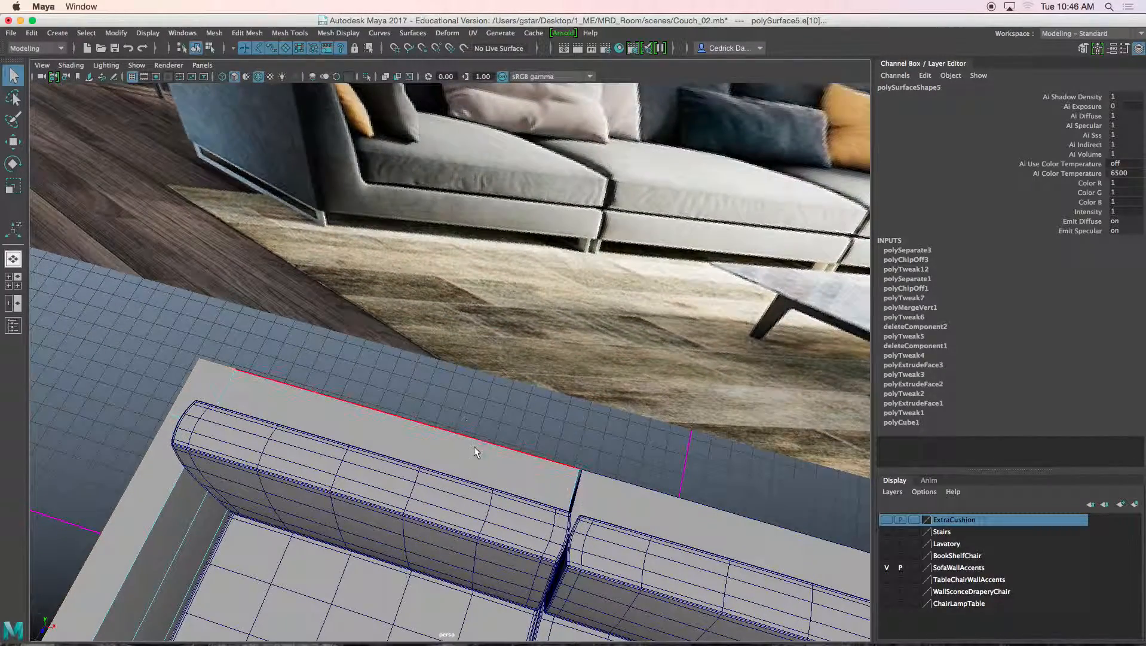
left_click(478, 445, "shift")
left_click_drag(476, 440, 414, 372, "alt")
left_click(315, 413, "shift")
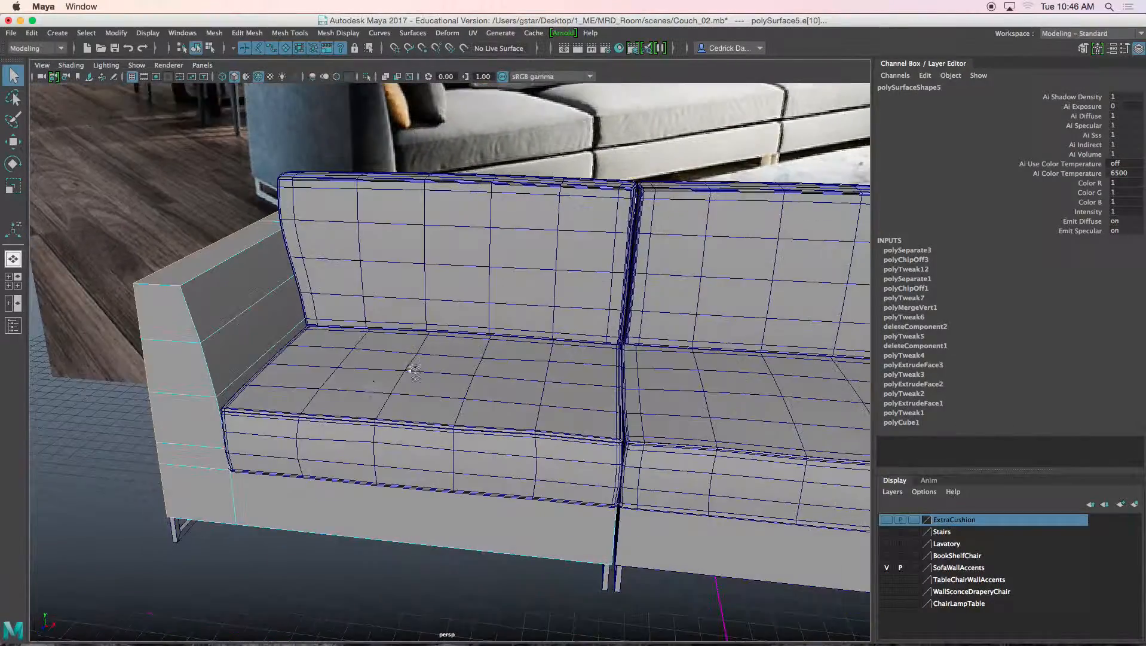
middle_click_drag(293, 367, 349, 414, "alt")
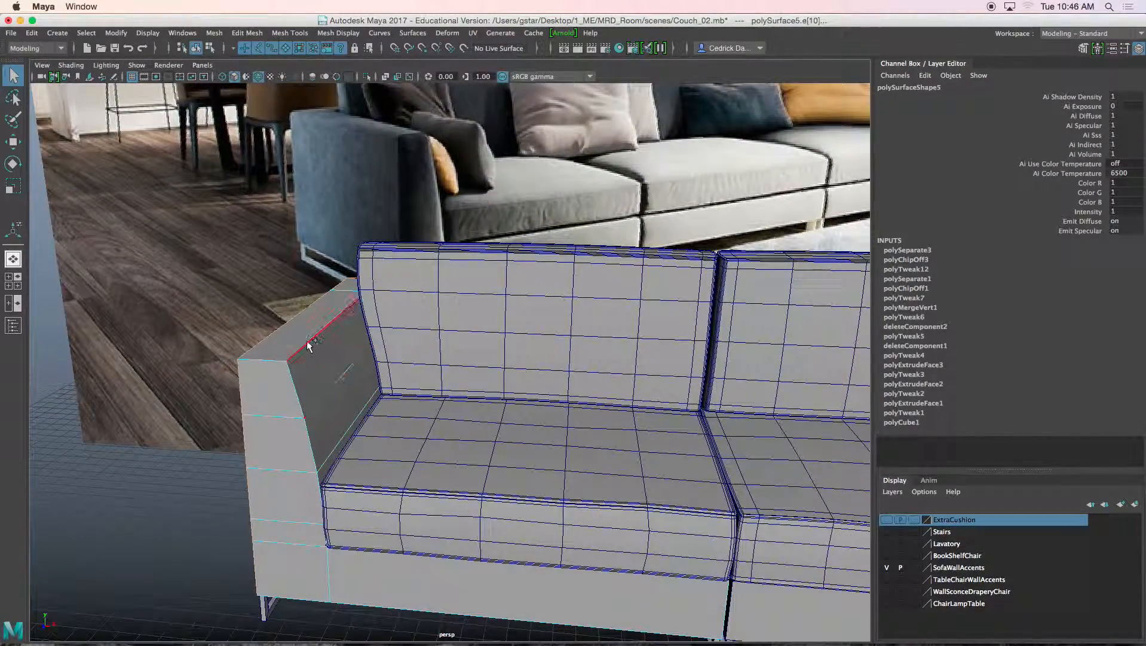
left_click_drag(300, 372, 346, 383, "alt")
left_click(332, 374)
right_click_drag(404, 413, 414, 345, "alt")
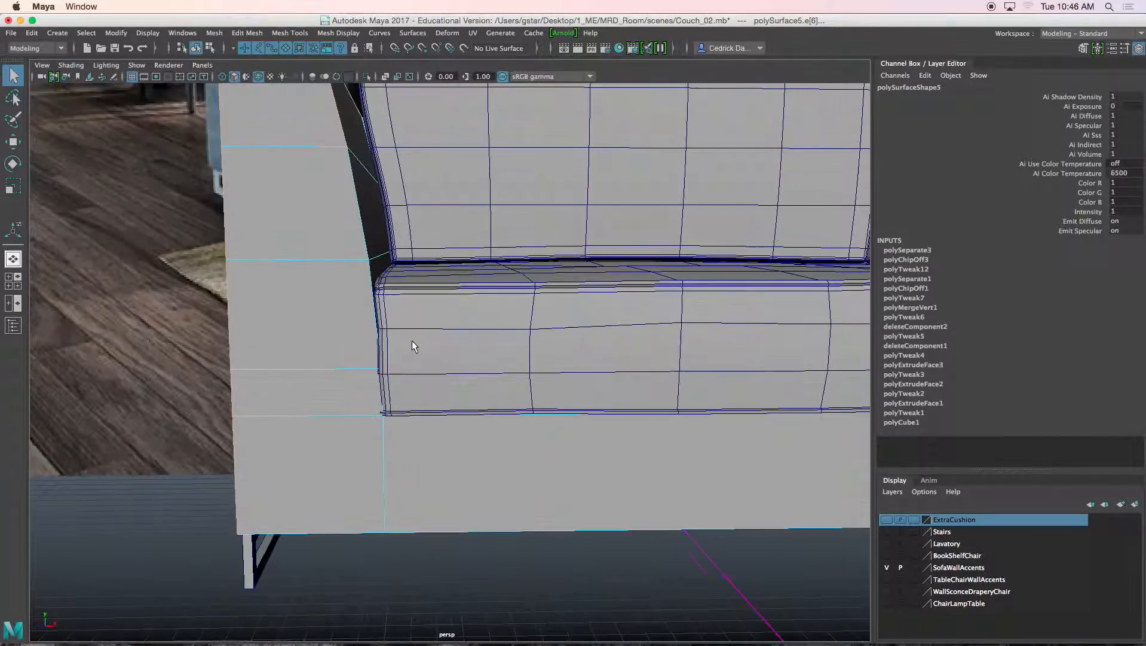
- Examine the armrest and seat corner in wireframe and shaded display against the couch in the reference photo
key("4")
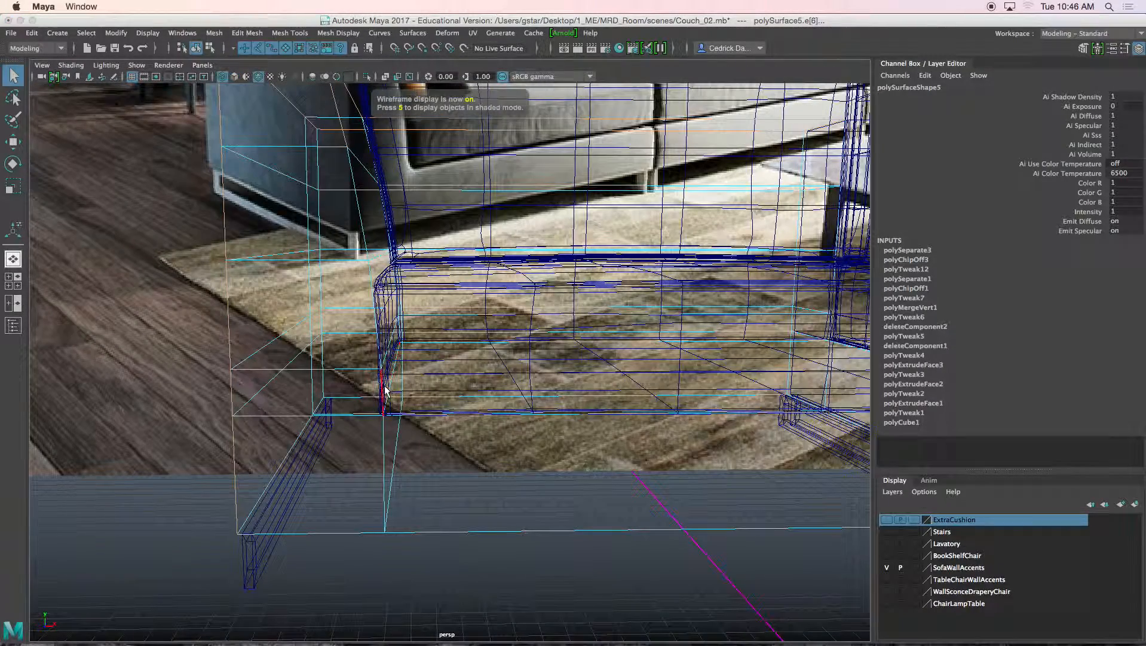
key("5")
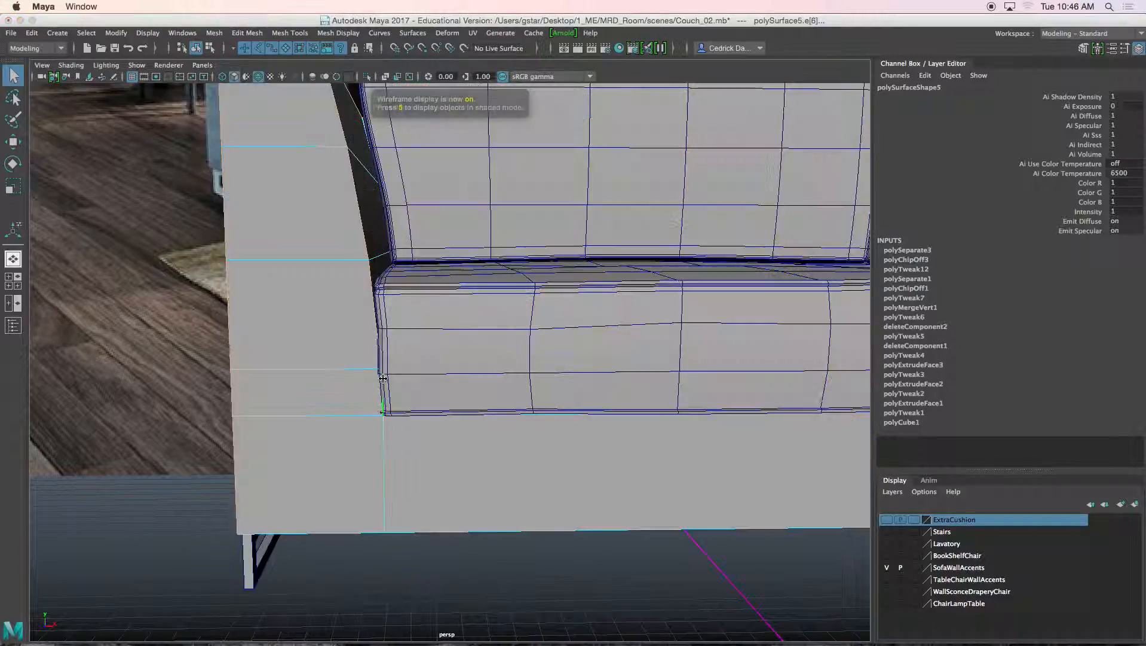
scroll(434, 401, "down", 3)
left_click_drag(434, 402, 537, 478, "alt")
scroll(535, 408, "up", 6)
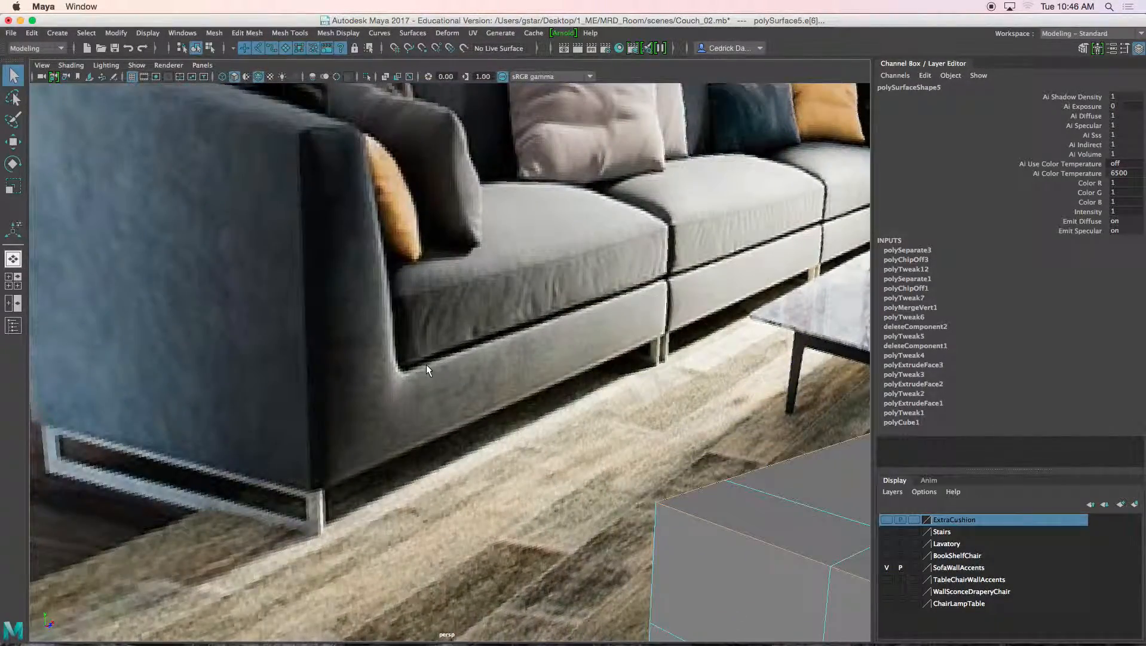
scroll(427, 365, "up", 3)
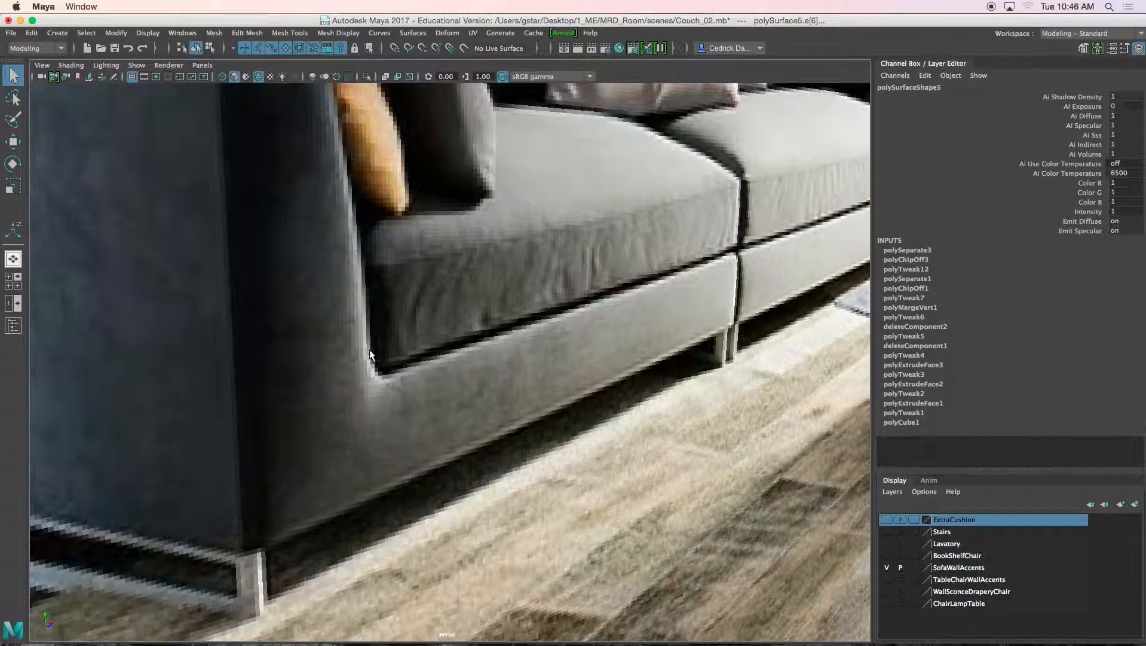
scroll(399, 367, "down", 3)
scroll(390, 369, "up", 1)
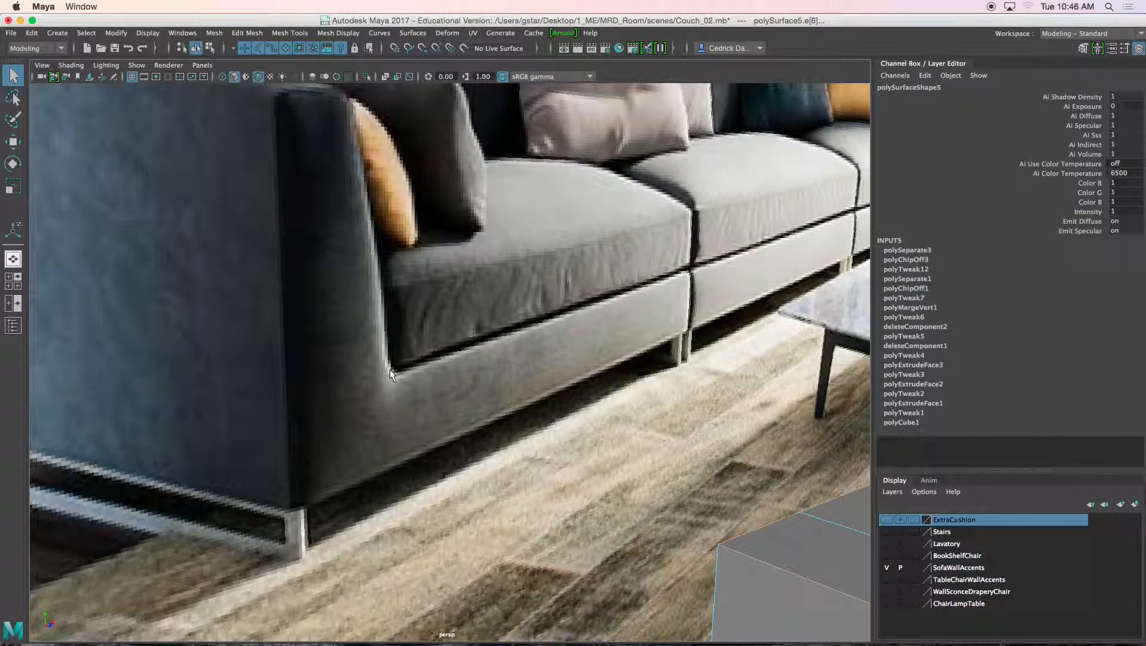
scroll(384, 364, "down", 3)
scroll(310, 234, "up", 3)
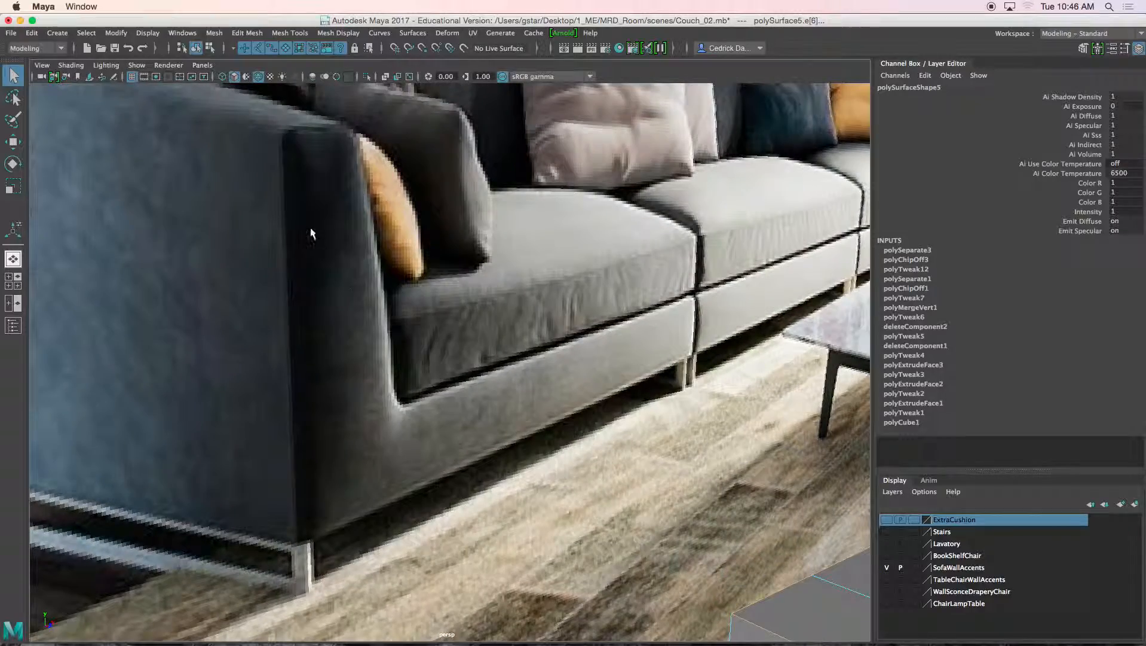
scroll(303, 353, "down", 3)
scroll(417, 396, "up", 6)
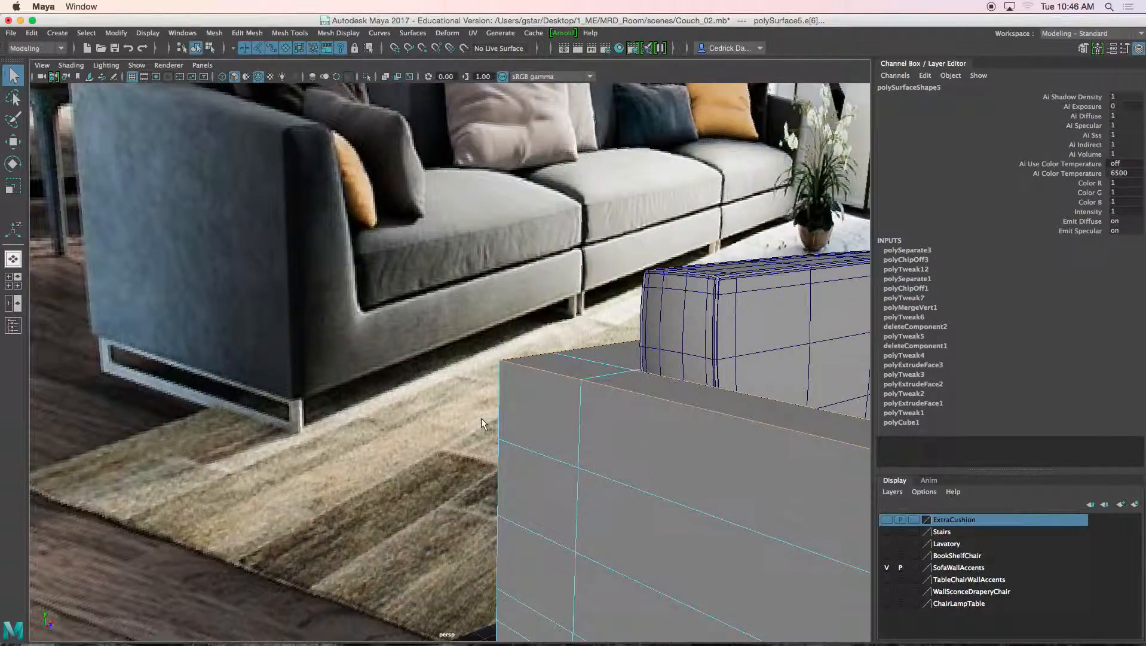
middle_click_drag(410, 401, 433, 367, "alt")
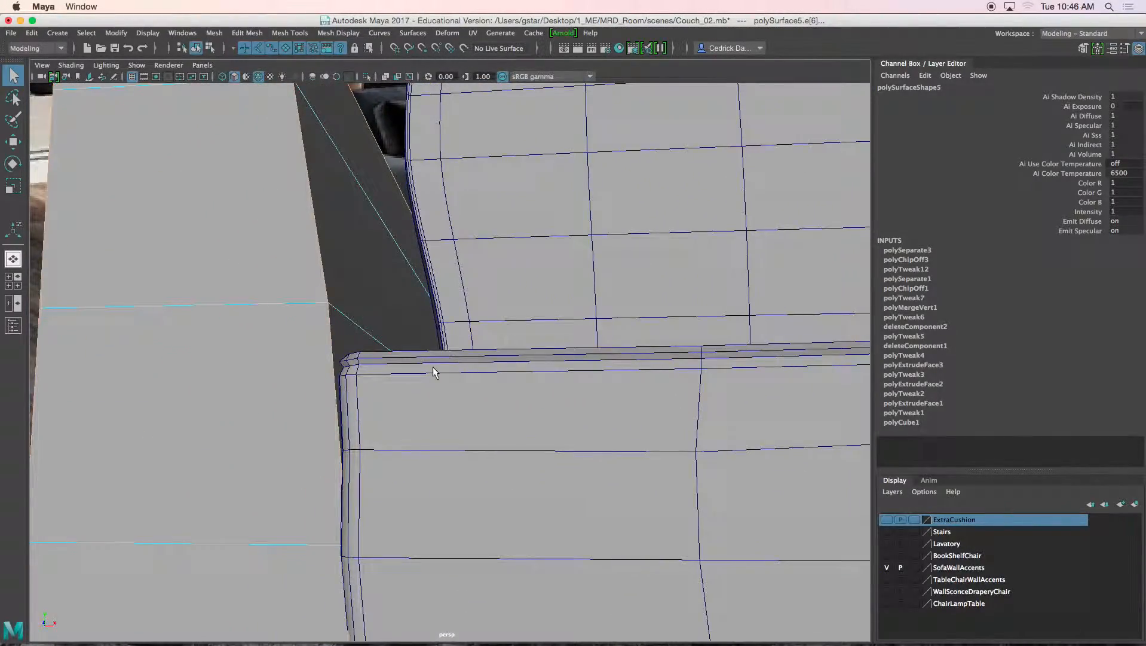
key("4")
scroll(433, 412, "down", 3)
mouse_move(433, 416)
left_mouse_down("alt")
mouse_move(445, 407)
mouse_move(433, 418)
left_mouse_up("alt")
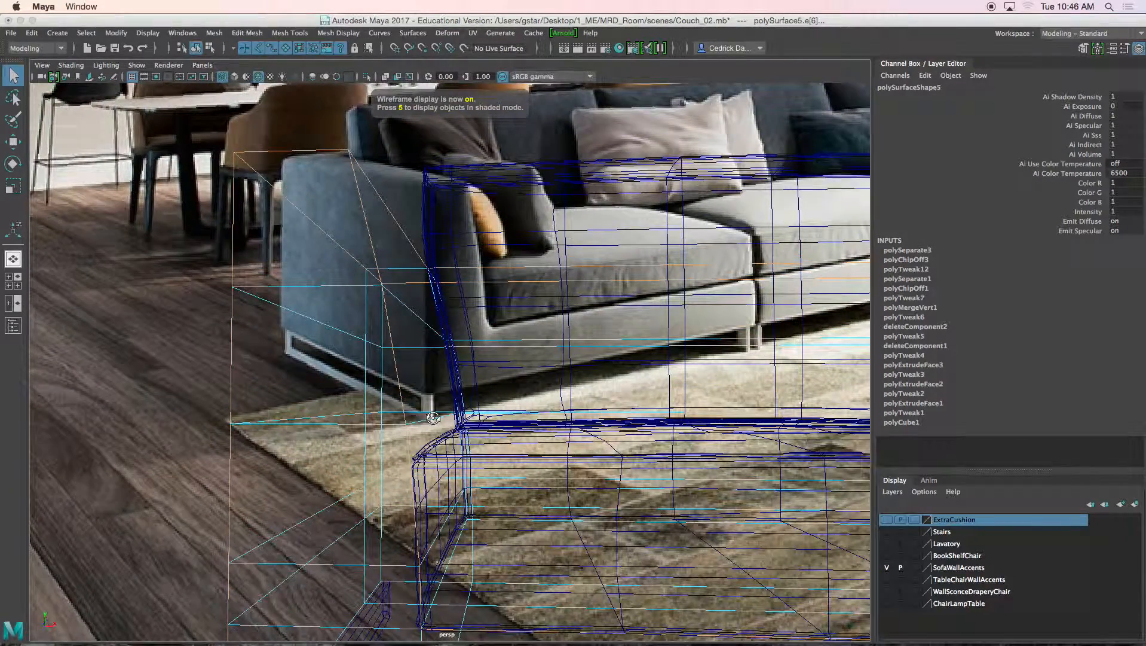
key("5")
- Isolate the end couch frame in the viewport and return to edge selection
right_click_drag(318, 308, 378, 270)
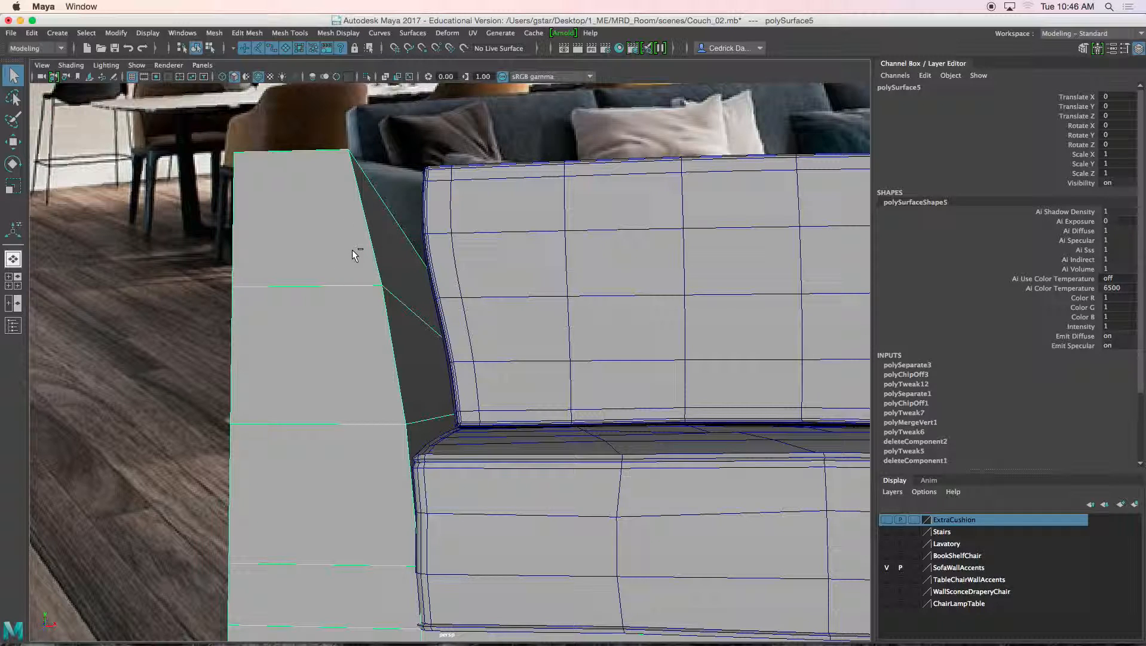
key("ctrl+1")
scroll(422, 314, "up", 5)
right_click_drag(328, 288, 327, 256)
- Add the front corner edge and top border edges of the seat base to the selection
left_click(412, 419)
left_click_drag(412, 419, 434, 442, "alt")
left_click_drag(648, 489, 640, 489, "alt")
left_click(664, 466, "shift")
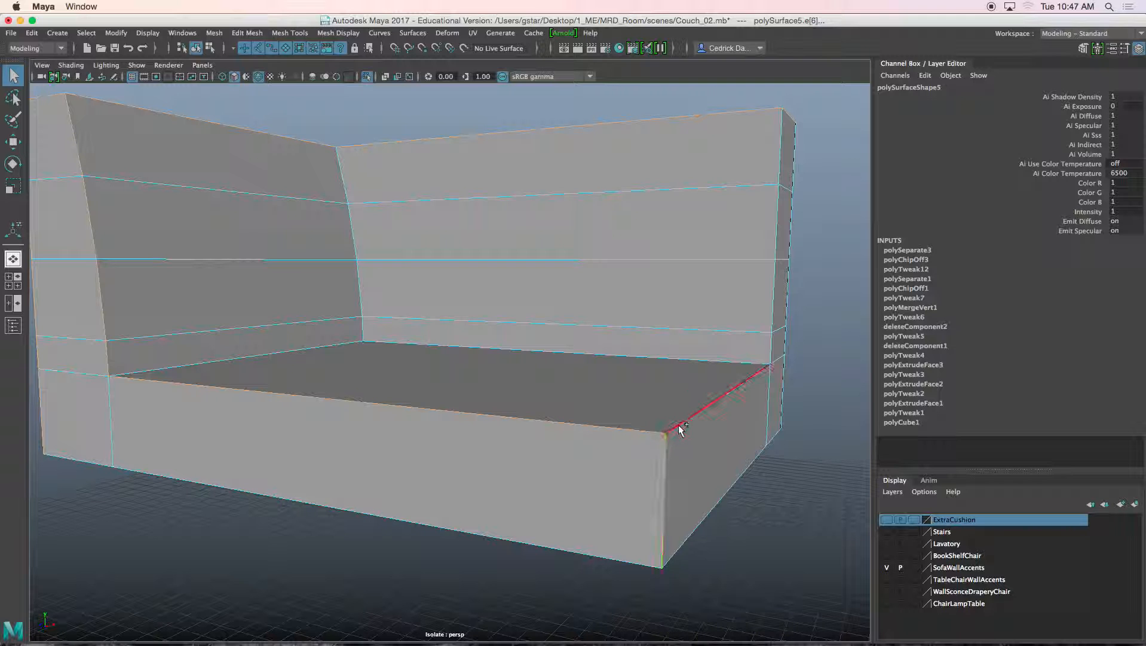
left_click(683, 424, "shift")
left_click_drag(671, 521, 664, 489, "alt")
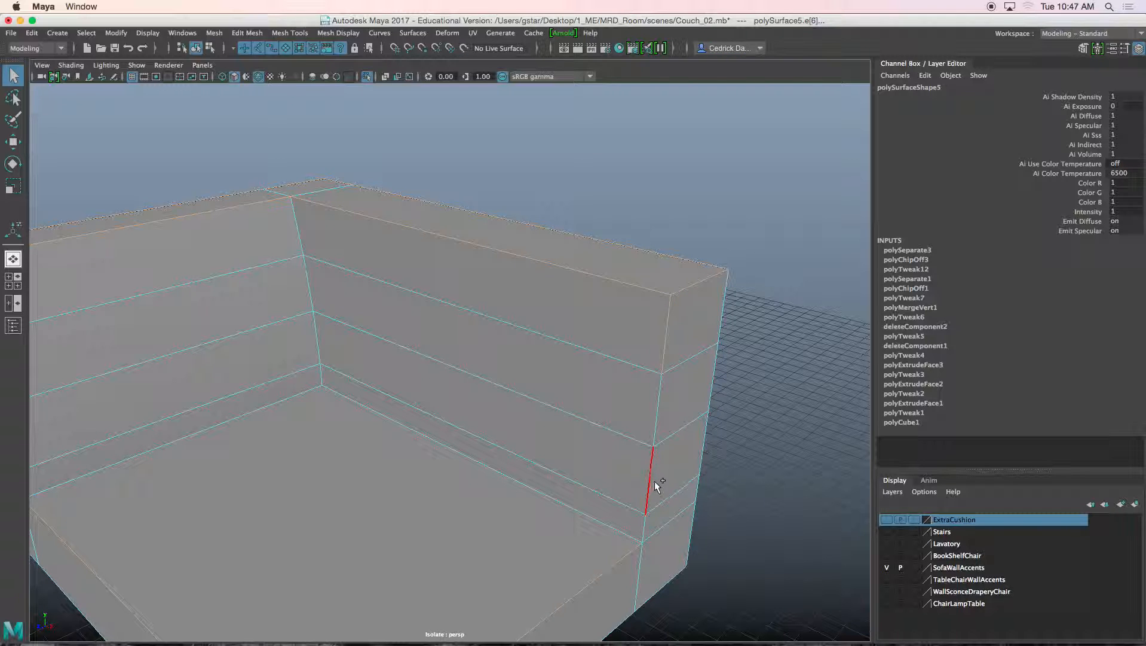
- Add the edges around the backrest's open end and the inner seam between armrest and seat to the selection
left_click_drag(663, 546, 638, 408, "alt")
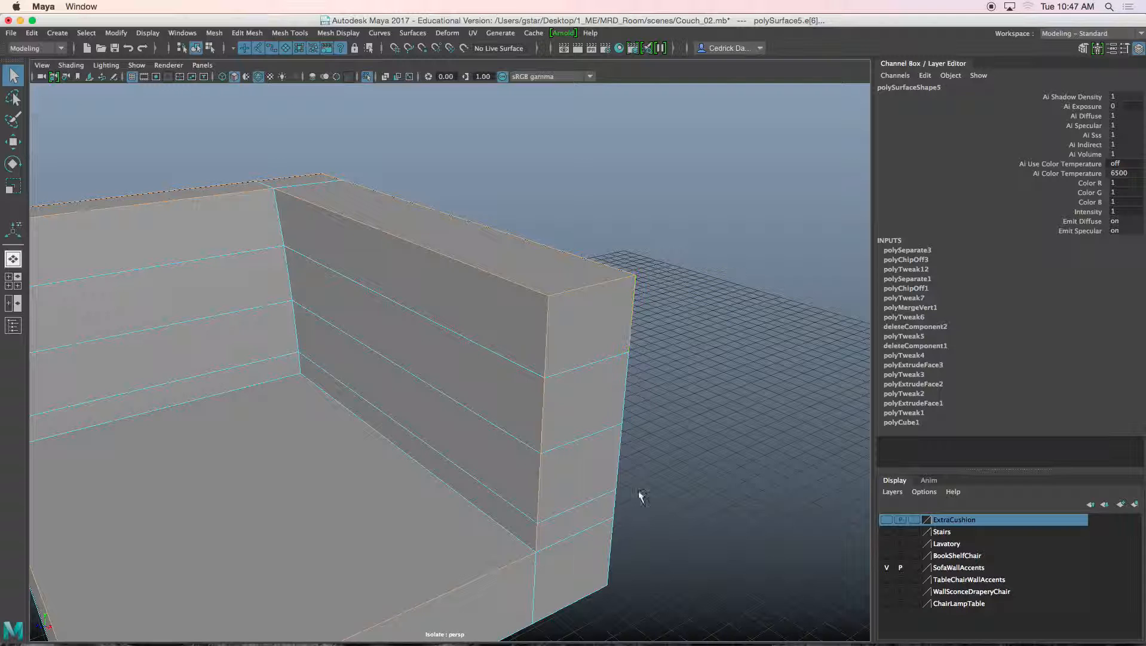
left_click_drag(609, 562, 497, 494, "alt")
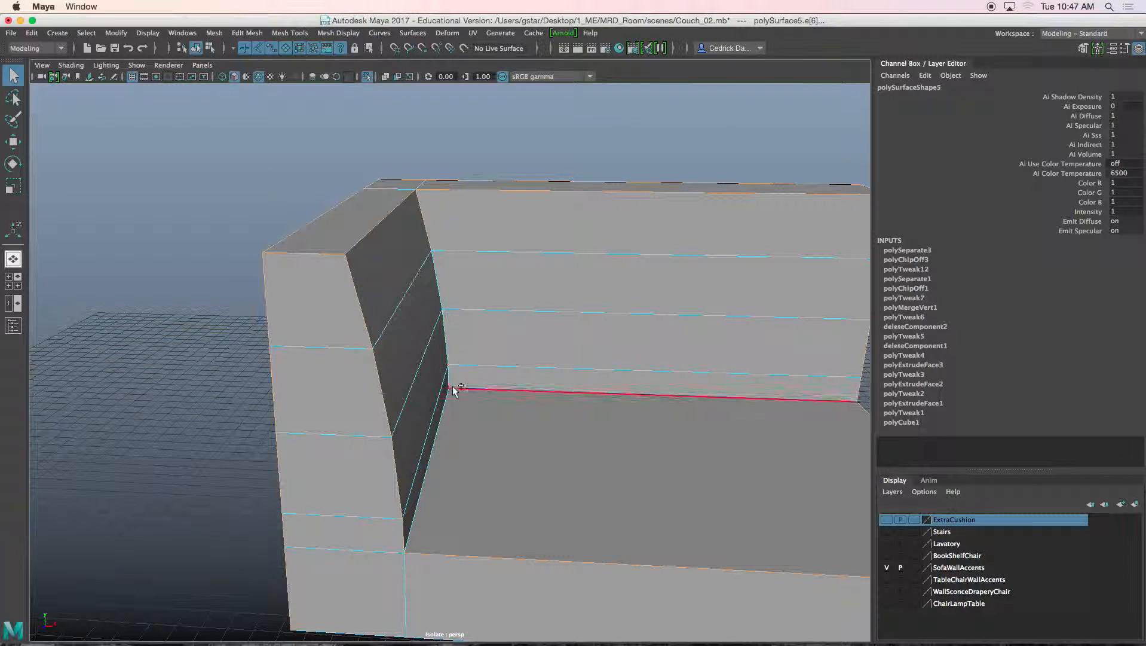
left_click(442, 420)
left_click_drag(440, 429, 535, 251, "alt")
left_click_drag(529, 363, 618, 363, "alt")
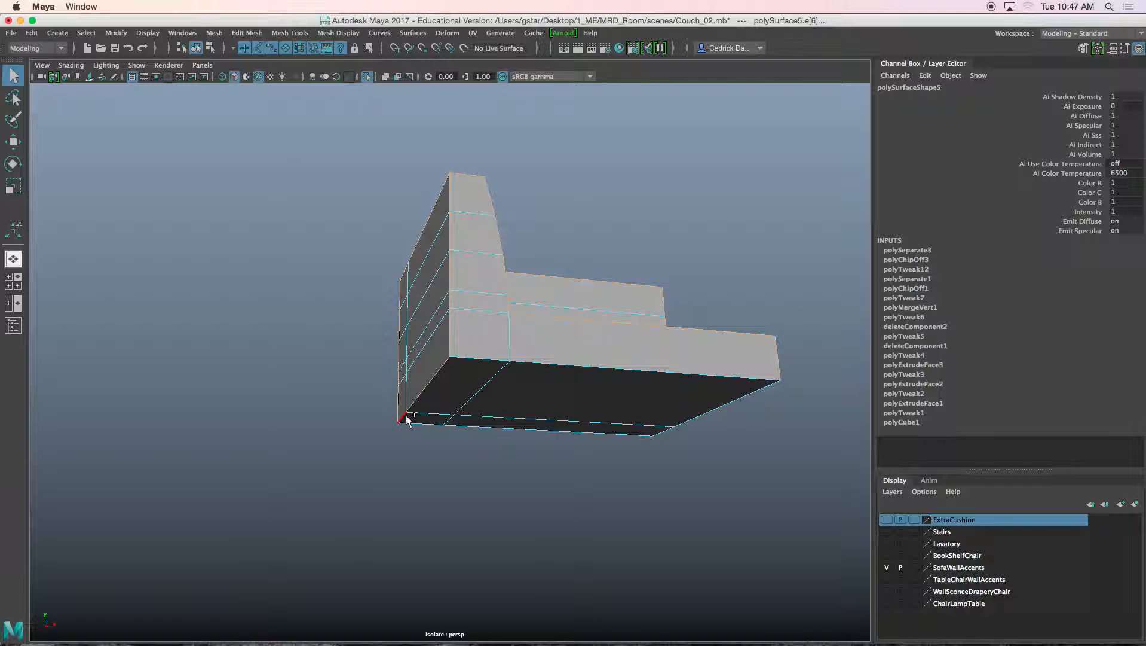
- Add the outer border edges on the underside of the couch frame to the selection
left_click(609, 379)
left_click_drag(612, 371, 579, 318, "alt")
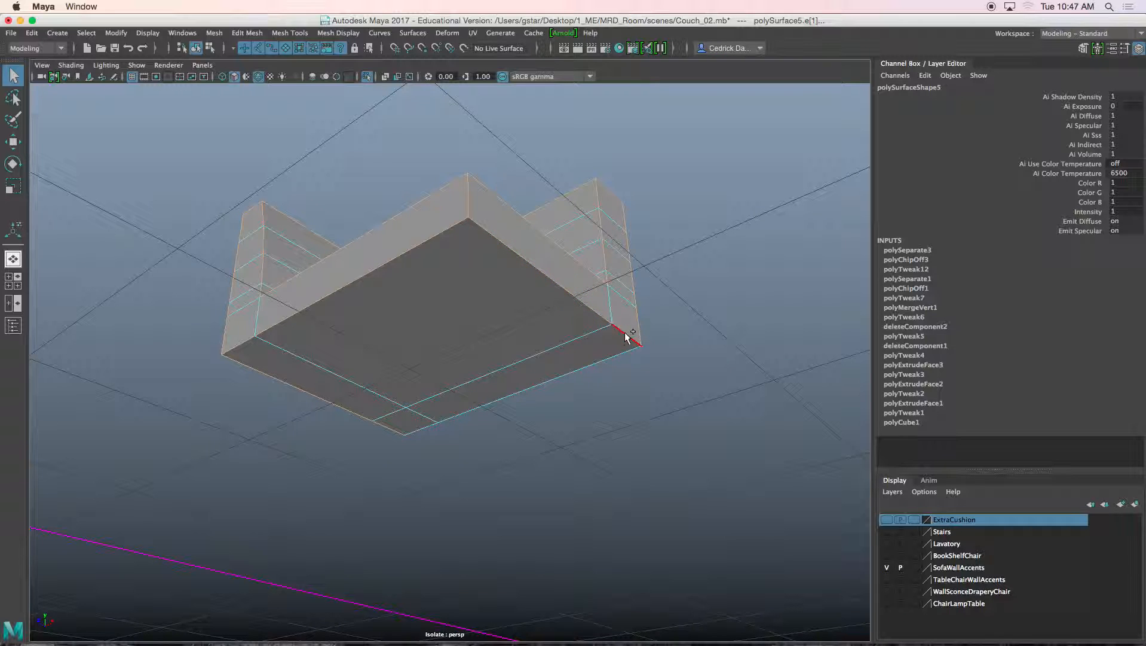
left_click_drag(407, 374, 461, 398, "alt")
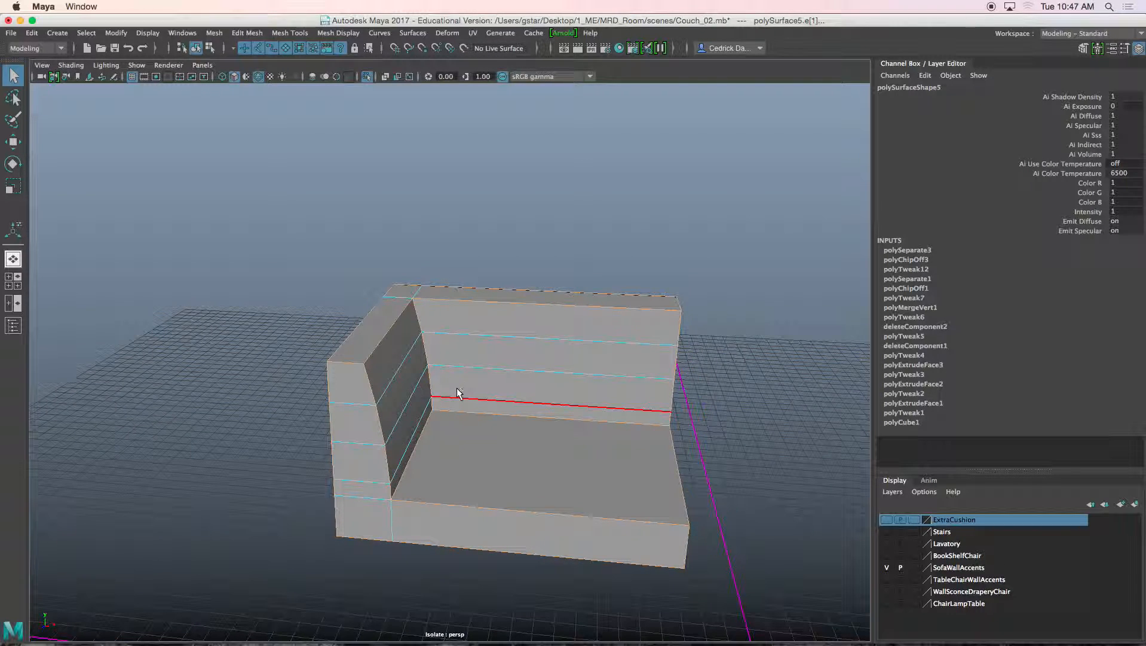
- Bevel the selected edges of the couch frame
right_click_drag(415, 366, 449, 367, "shift")
mouse_move(449, 367)
left_mouse_down("alt")
mouse_move(440, 384)
mouse_move(456, 370)
mouse_move(452, 356)
left_mouse_up("alt")
scroll(452, 361, "up", 5)
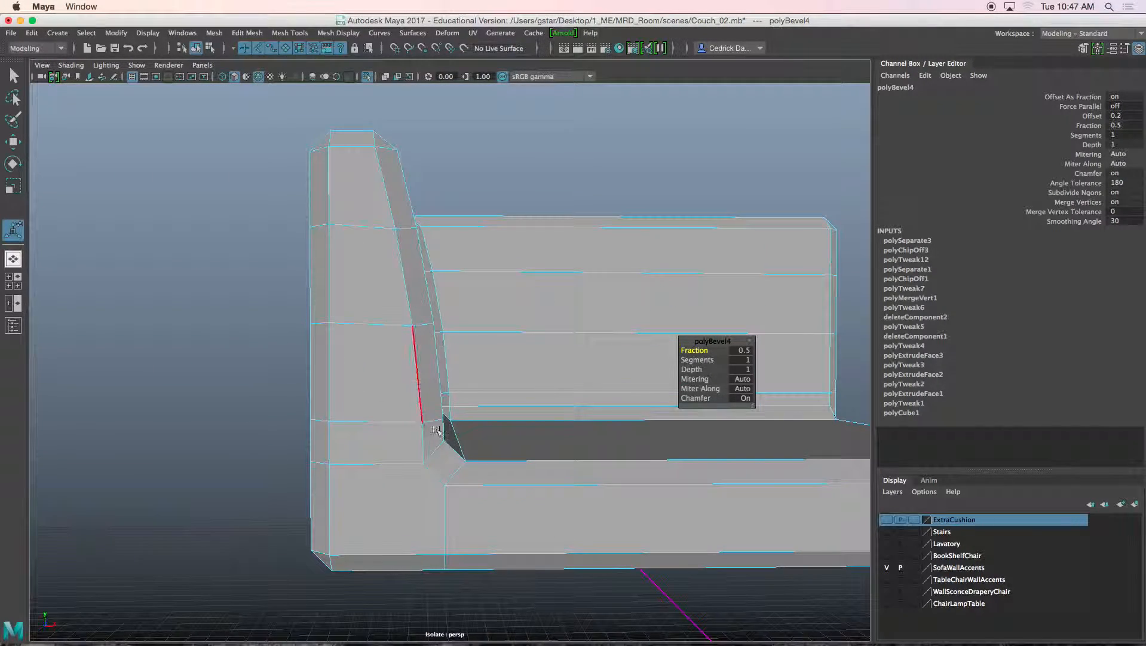
left_click_drag(439, 433, 453, 435, "alt")
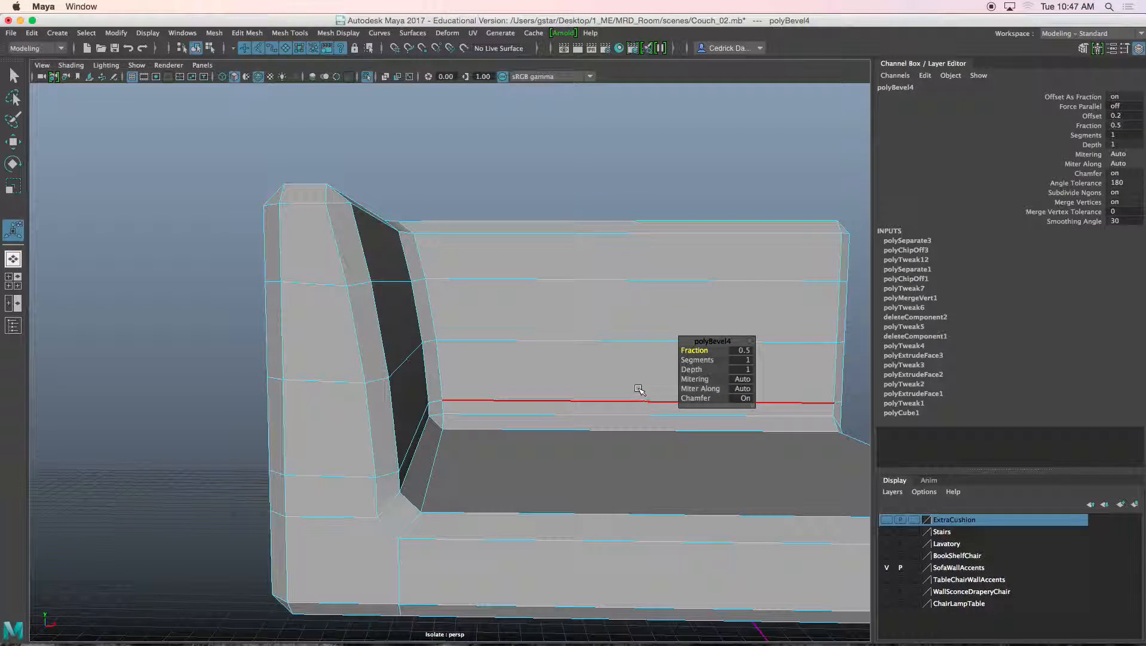
- Show the rest of the scene again and set the bevel's fraction to 0.2
key("ctrl+1")
left_click_drag(268, 295, 444, 269, "alt")
left_click_drag(538, 350, 530, 316, "alt")
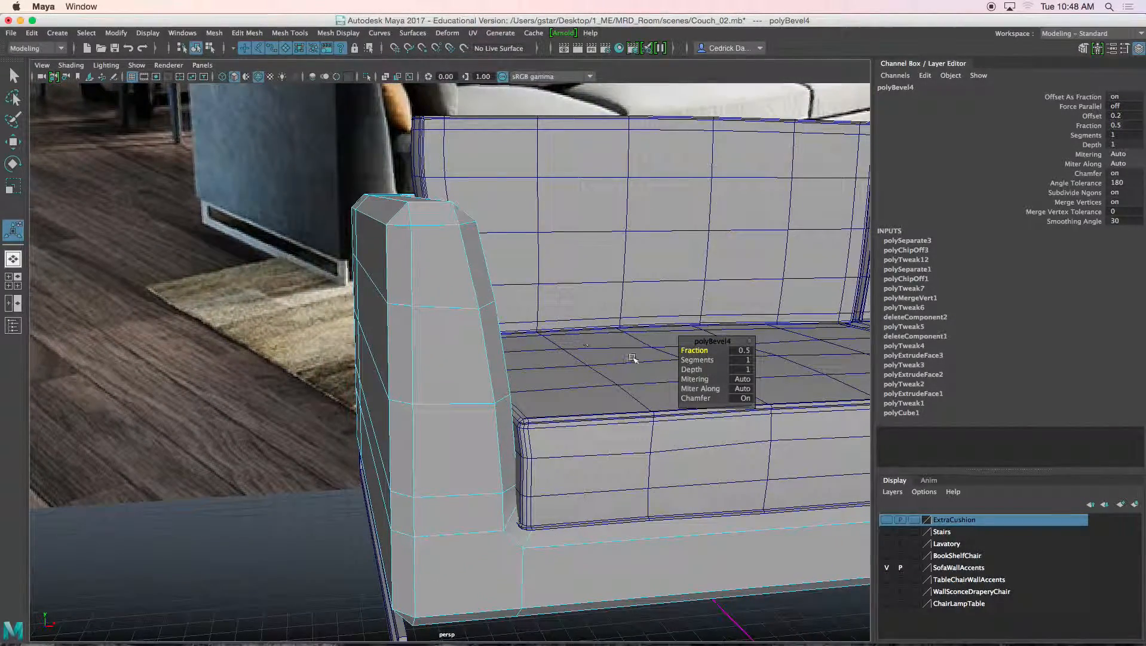
left_click_drag(692, 351, 692, 352)
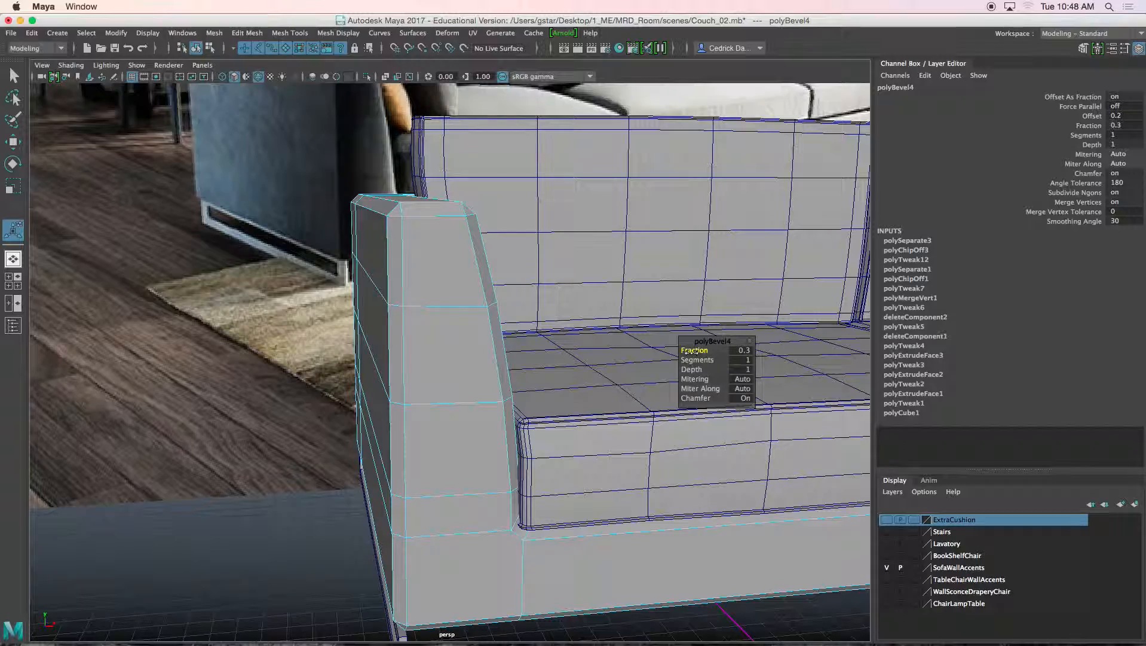
left_click_drag(692, 351, 693, 352)
- Set the bevel's segments to 3
left_click_drag(570, 379, 546, 337, "alt")
middle_click_drag(545, 336, 553, 406, "alt")
left_click_drag(553, 406, 553, 399, "alt")
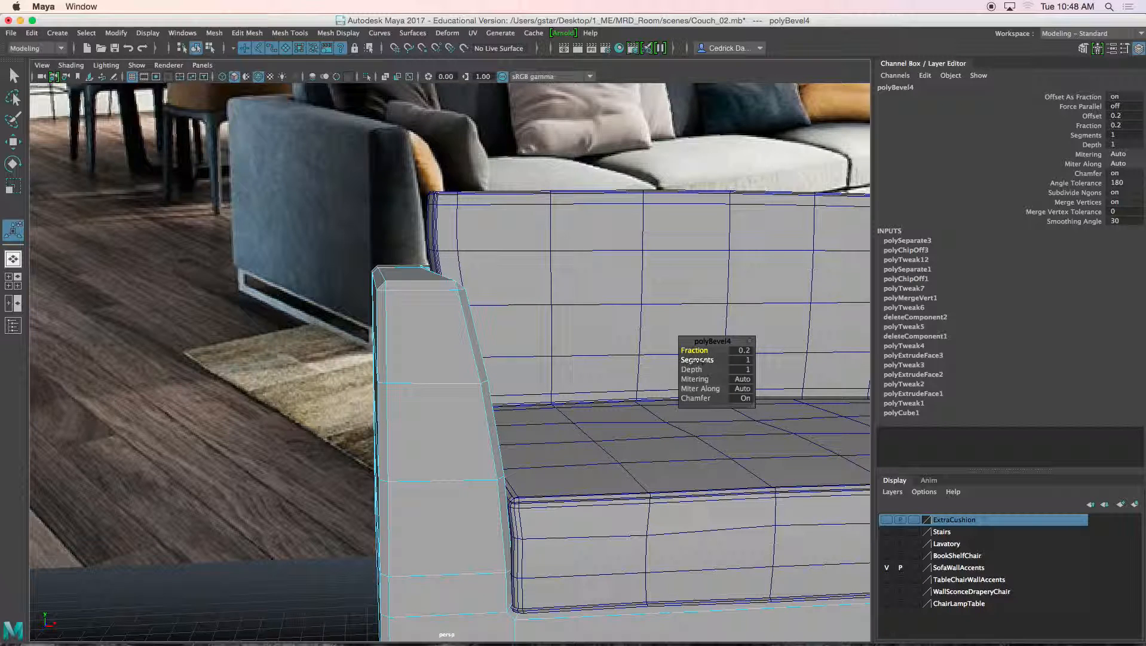
left_click_drag(696, 360, 712, 361)
- Examine the beveled armrest edges and the inner corner where the armrest meets the seat base
left_click_drag(685, 396, 574, 468, "alt")
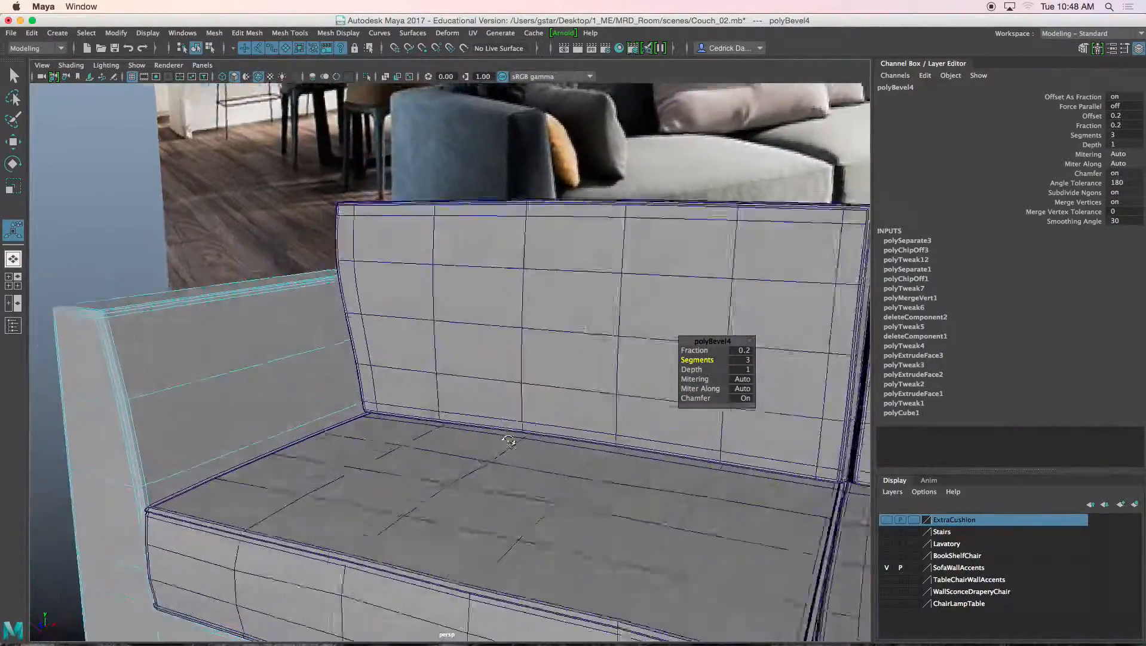
left_click_drag(509, 442, 561, 408, "alt")
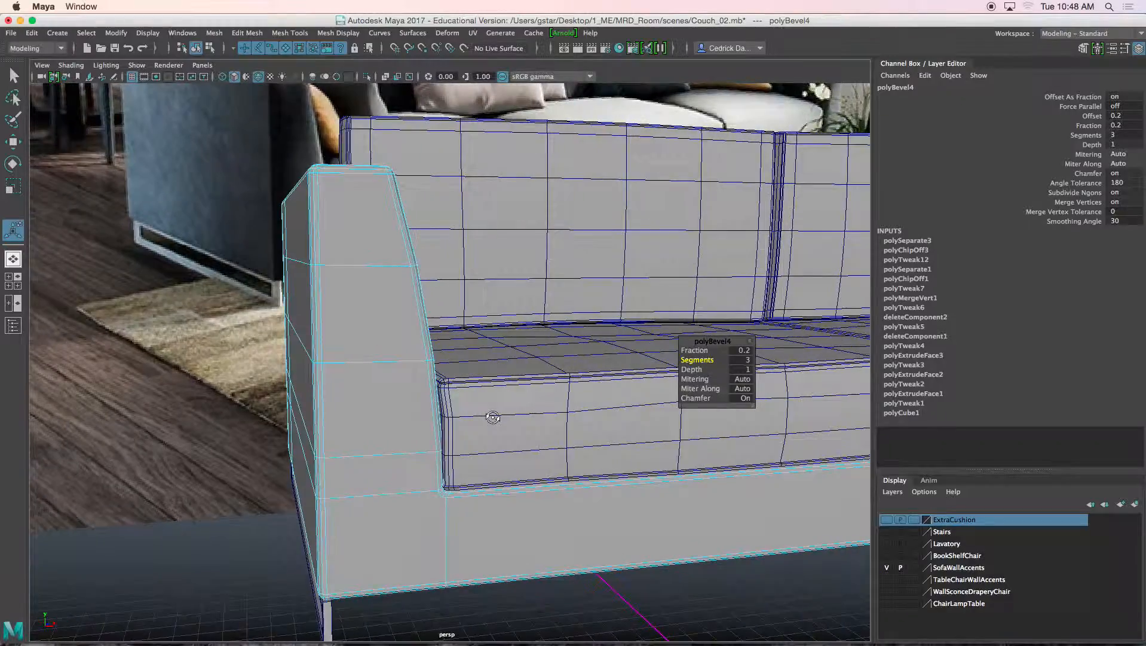
left_click_drag(492, 417, 479, 419, "alt")
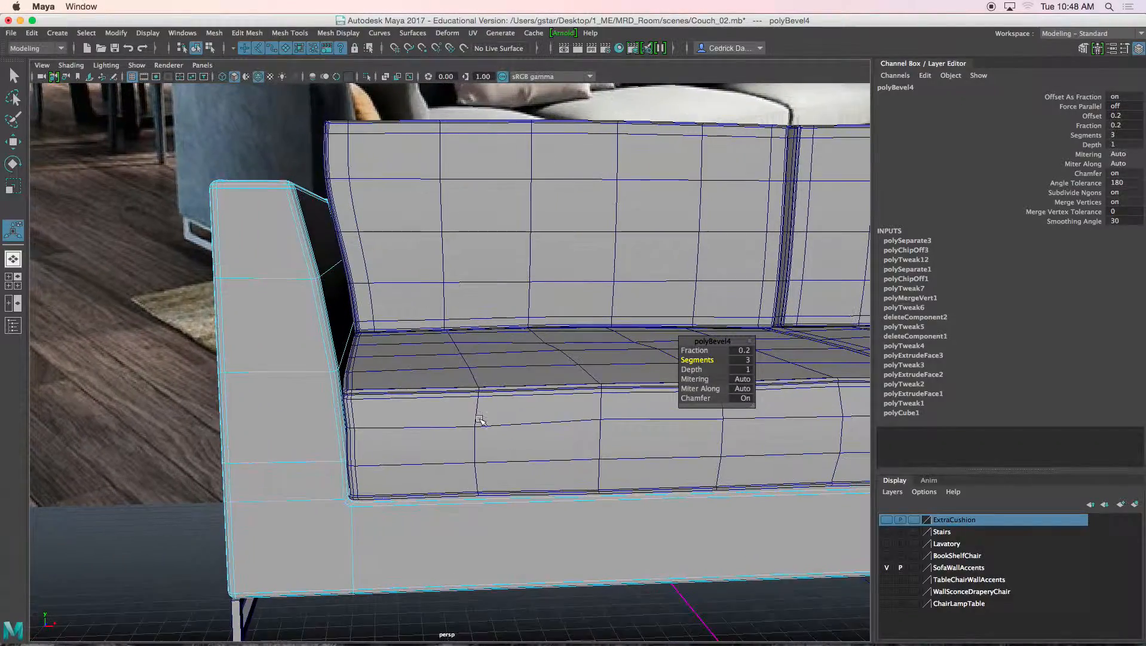
left_click_drag(309, 358, 345, 412, "alt")
scroll(370, 371, "up", 5)
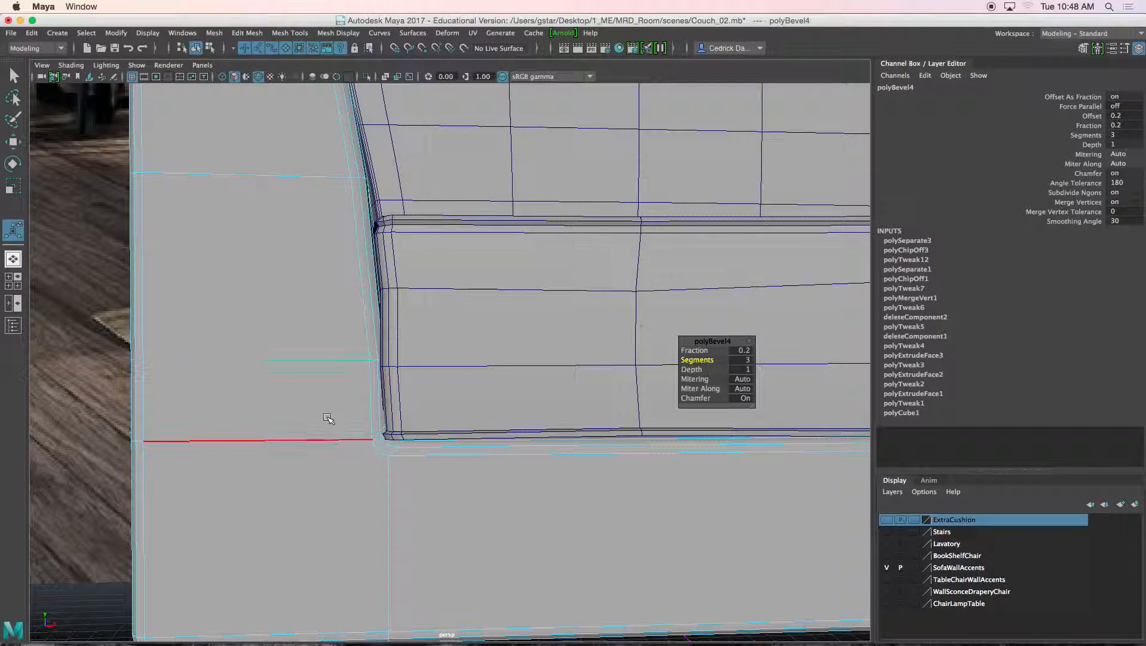
mouse_move(298, 318)
left_mouse_down("alt")
mouse_move(297, 359)
mouse_move(302, 328)
left_mouse_up("alt")
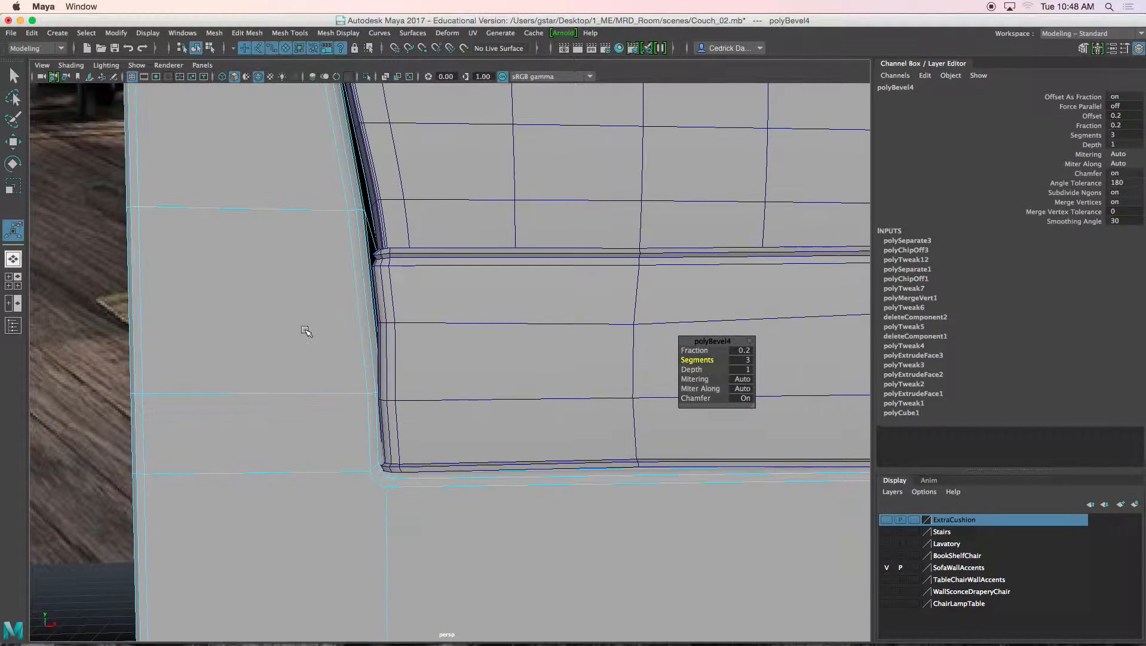
left_click_drag(376, 435, 382, 448, "alt")
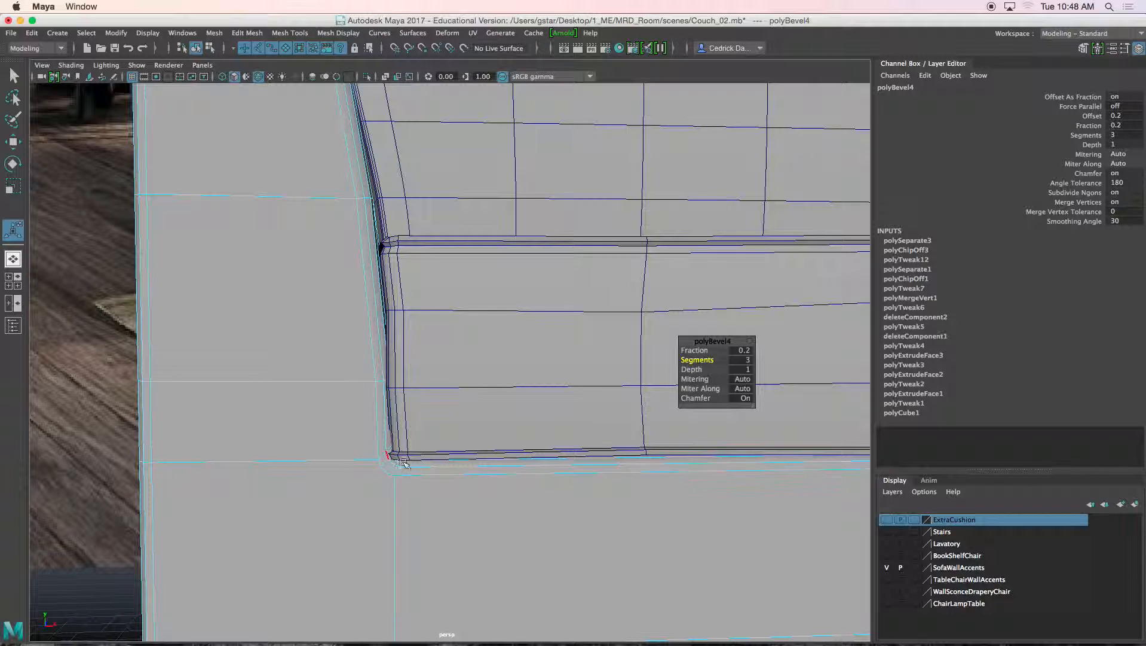
- Undo the bevel on the end couch frame together with its fraction and segment changes
scroll(391, 431, "down", 5)
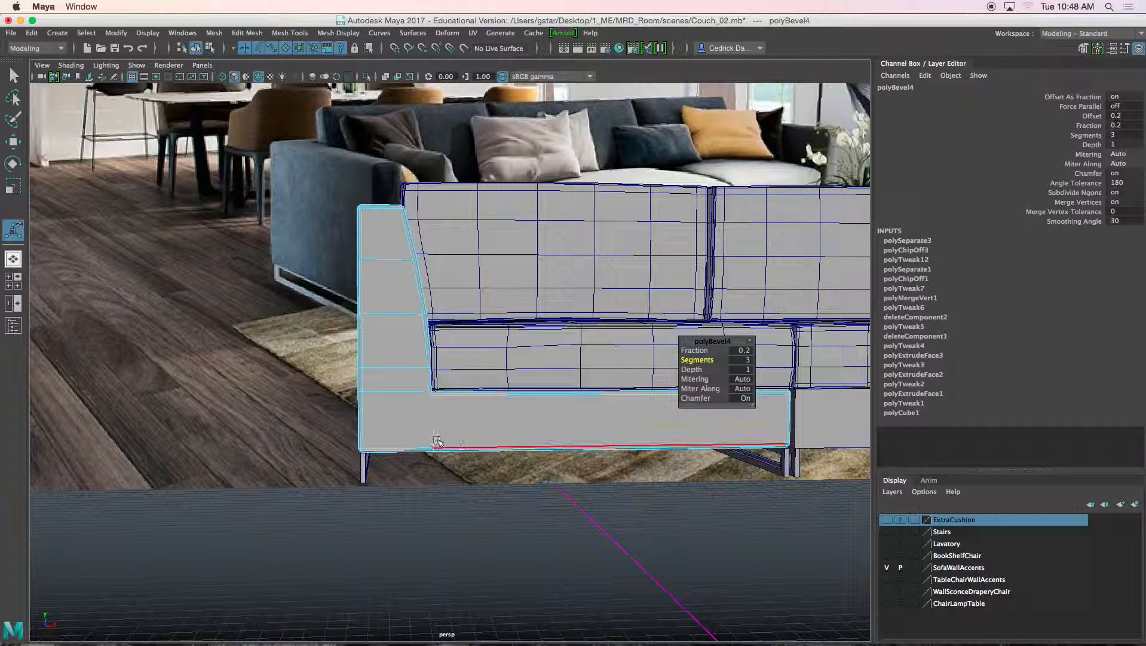
key("super+z")
key("super+z")
key("super+z")
key("super+z")
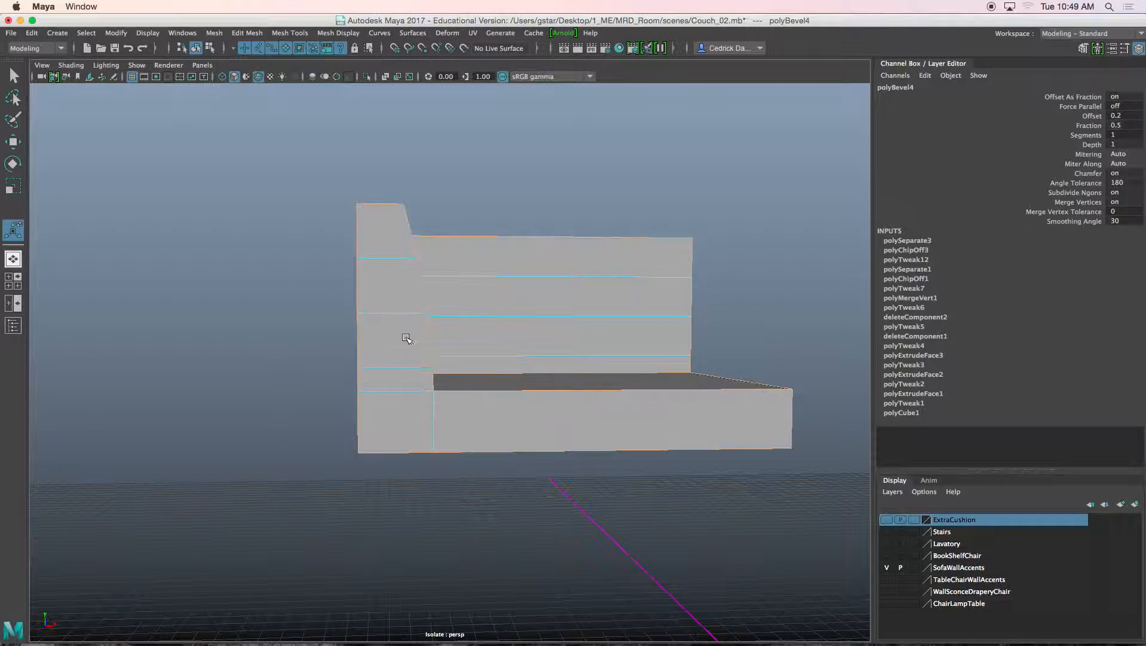
- Duplicate the end couch frame and move the copy along X to about -13.26, clear of the original
right_click_drag(399, 334, 460, 272)
key("super+d")
key("w")
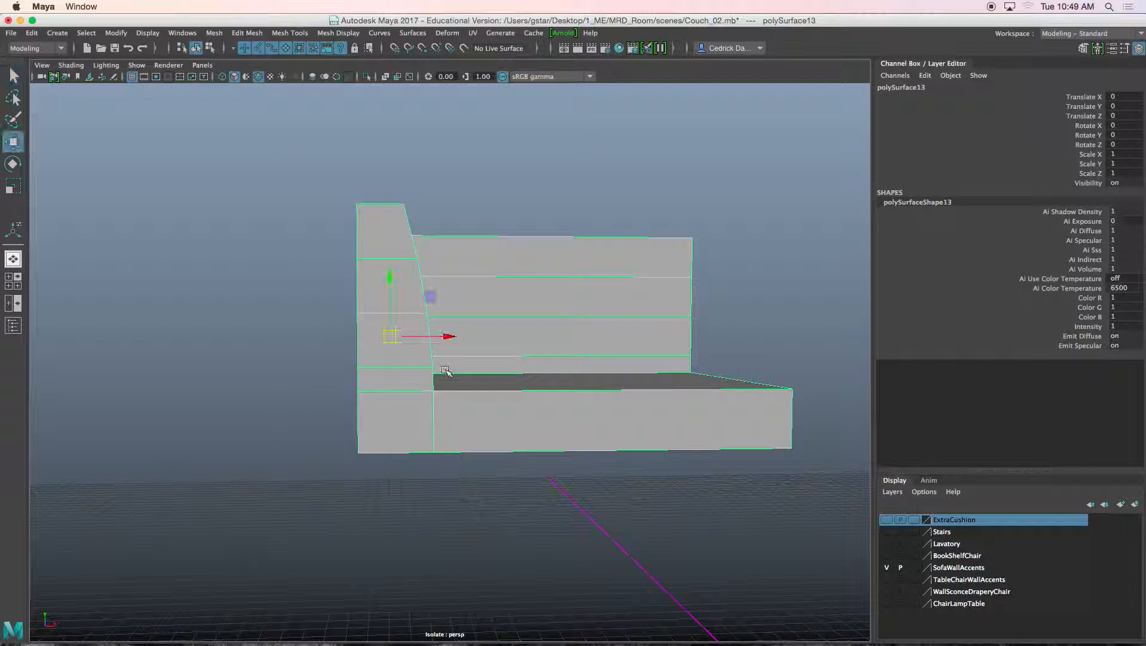
left_click_drag(447, 336, 1, 340)
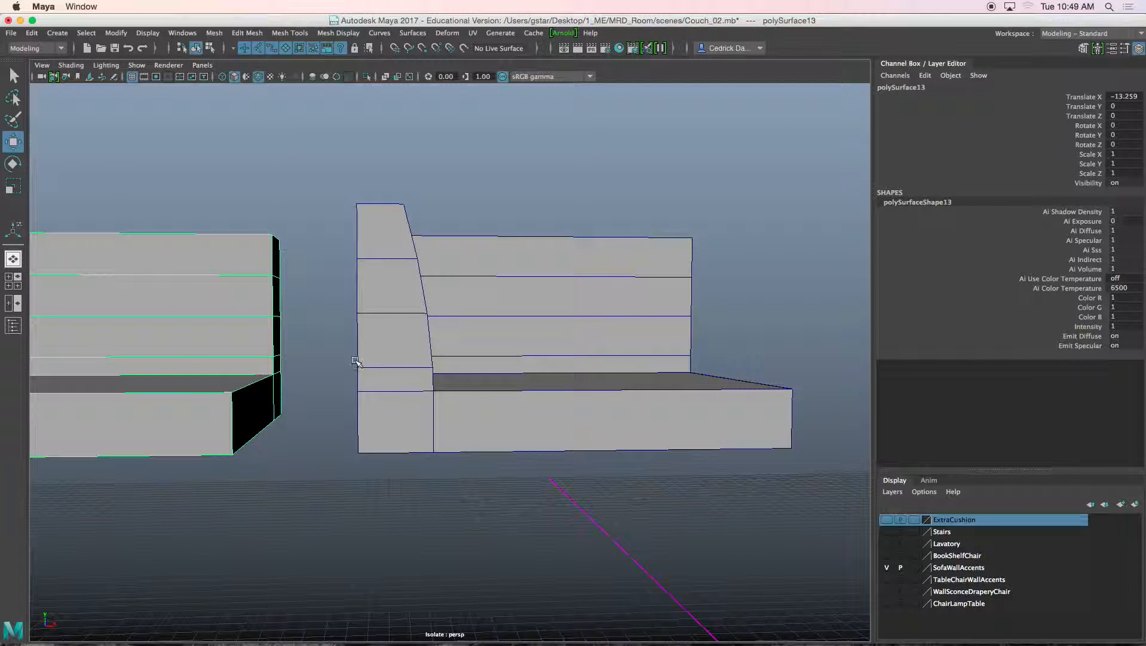
- Bevel the original couch frame's selected hard edges with a fraction of 0.2 and 3 segments
left_click(401, 330)
right_click_drag(406, 281, 404, 246)
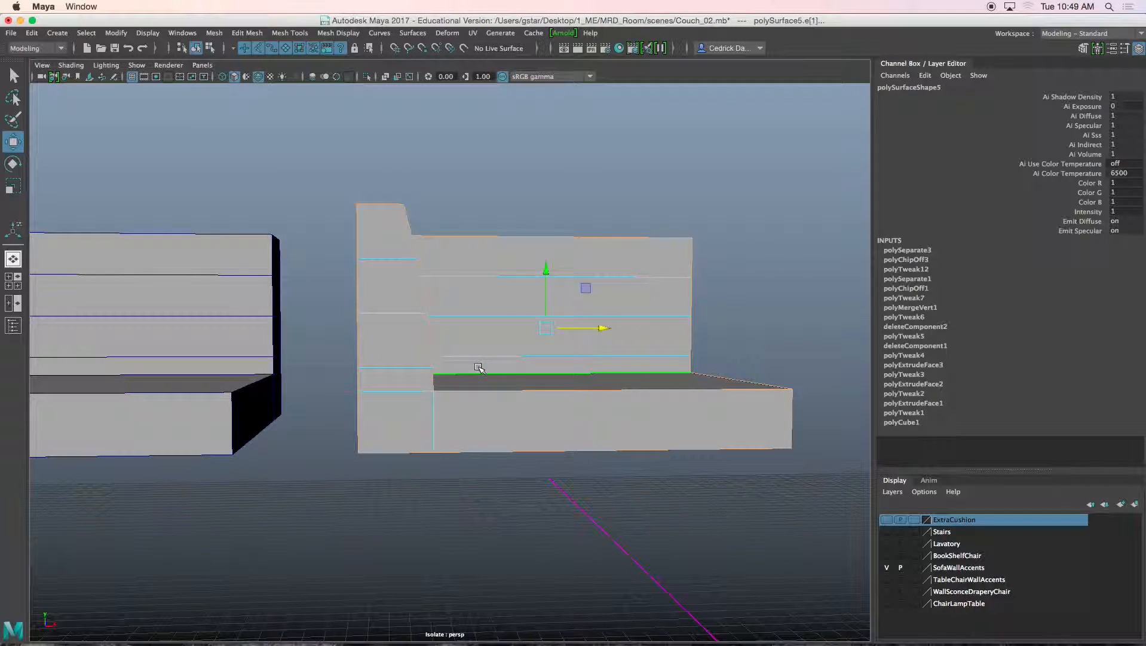
scroll(476, 367, "up", 3)
left_click_drag(471, 368, 466, 376, "alt")
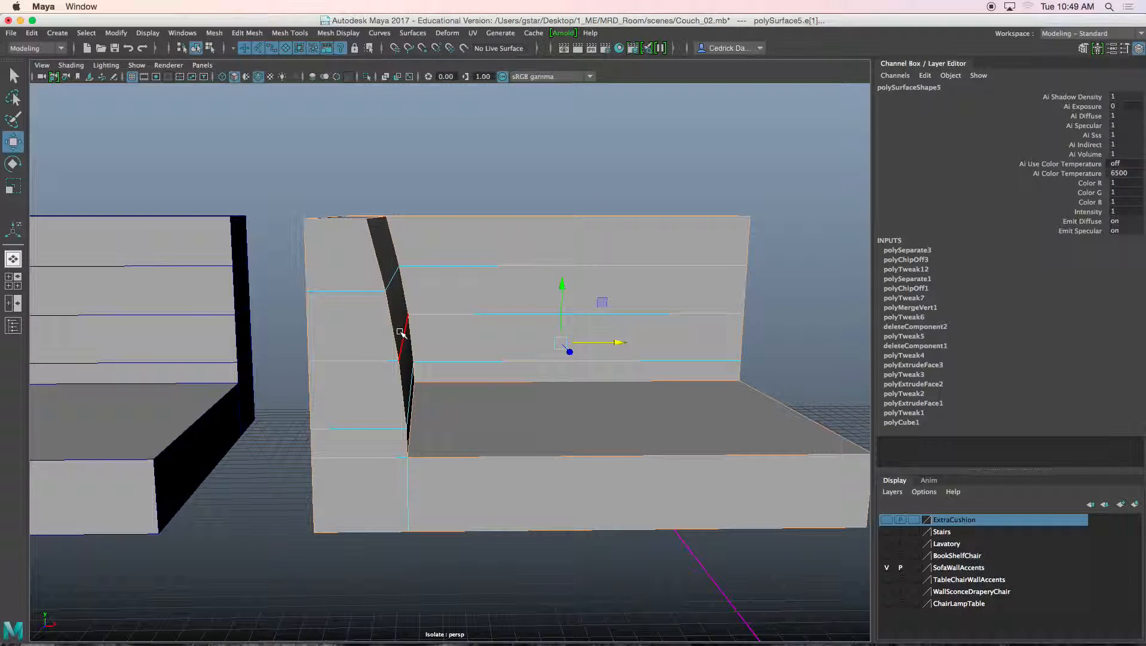
right_click_drag(400, 339, 447, 337, "shift")
scroll(443, 356, "up", 5)
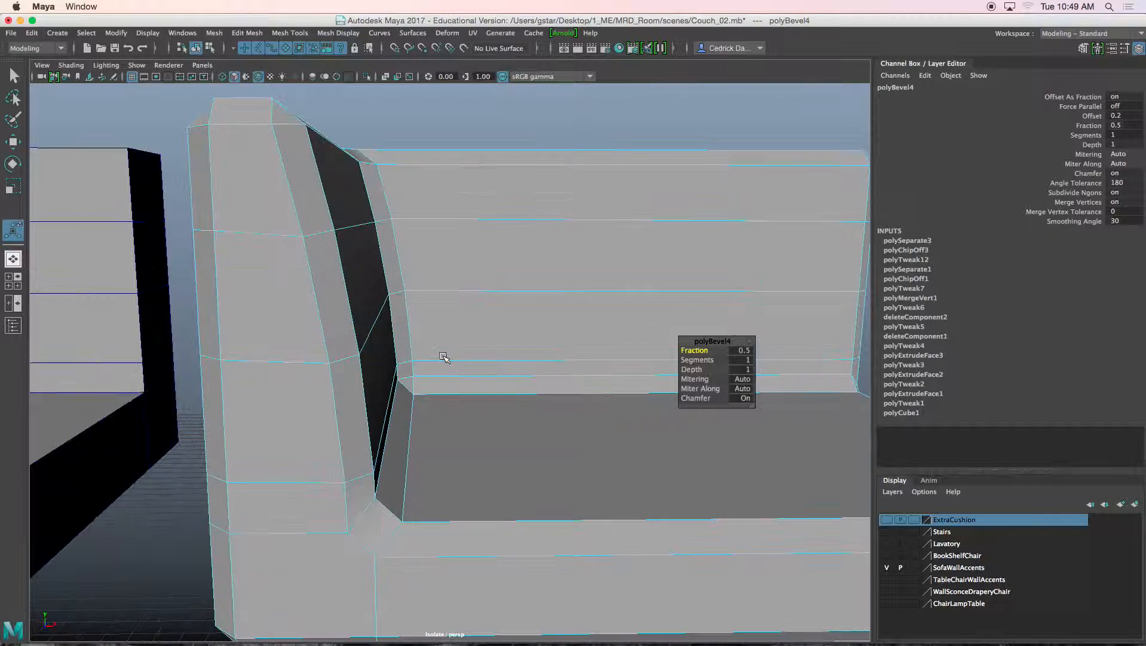
mouse_move(697, 351)
left_mouse_down()
mouse_move(687, 351)
mouse_move(710, 360)
left_mouse_up()
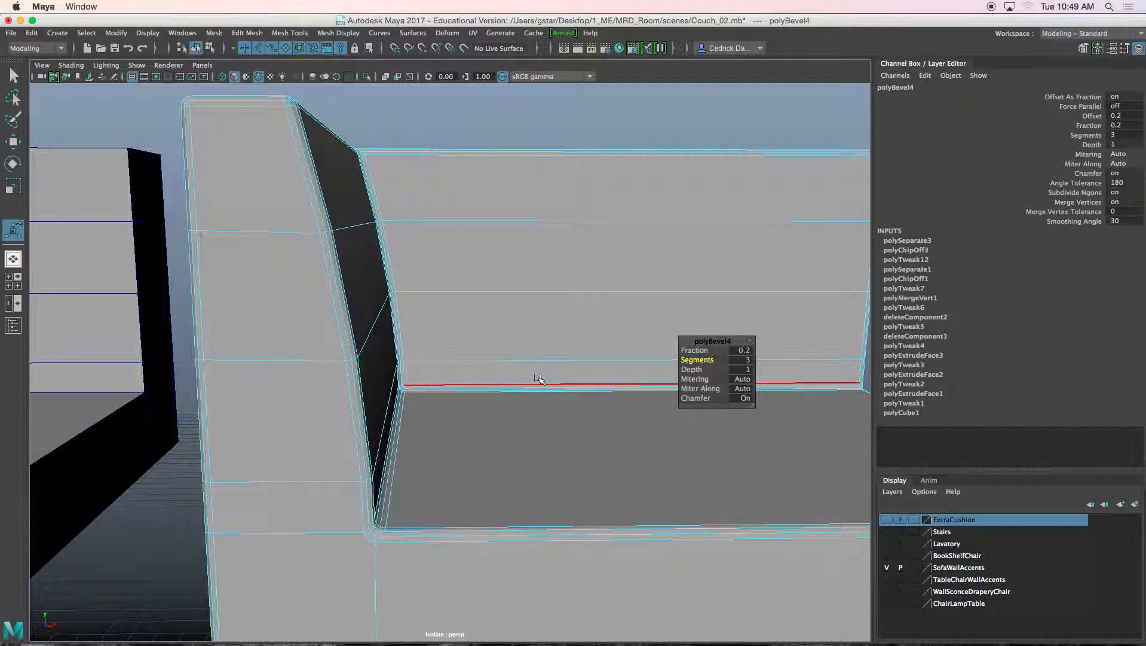
- Return to object selection, select the duplicated couch frame and switch it to edge selection
left_click_drag(540, 380, 556, 381, "alt")
middle_click_drag(353, 211, 331, 253, "alt")
right_click_drag(351, 231, 371, 213)
middle_click_drag(293, 231, 452, 218, "alt")
right_click_drag(264, 236, 215, 245, "alt")
middle_click_drag(212, 245, 336, 228, "alt")
left_click(253, 258)
middle_click_drag(251, 258, 407, 231, "alt")
right_click_drag(386, 248, 388, 212)
- Bevel the duplicate frame's outer hard edges with a fraction of 0.2 and 3 segments
left_click_drag(391, 294, 353, 304, "alt")
middle_click_drag(221, 462, 305, 403, "alt")
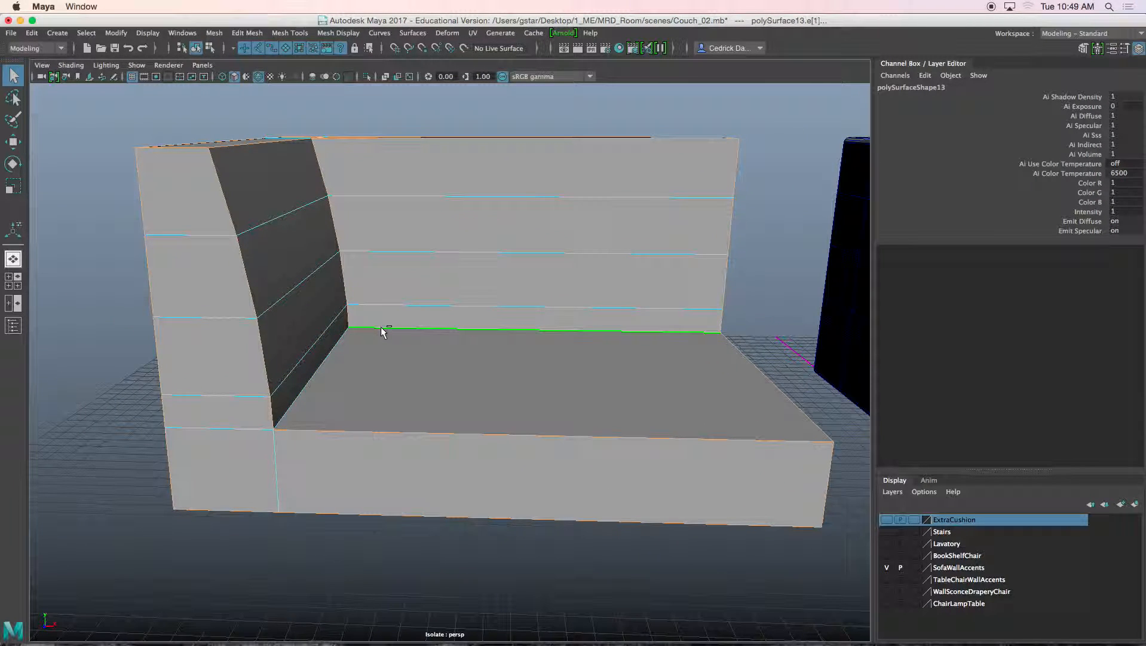
middle_click_drag(287, 397, 361, 367, "alt")
right_click_drag(320, 374, 362, 370, "alt")
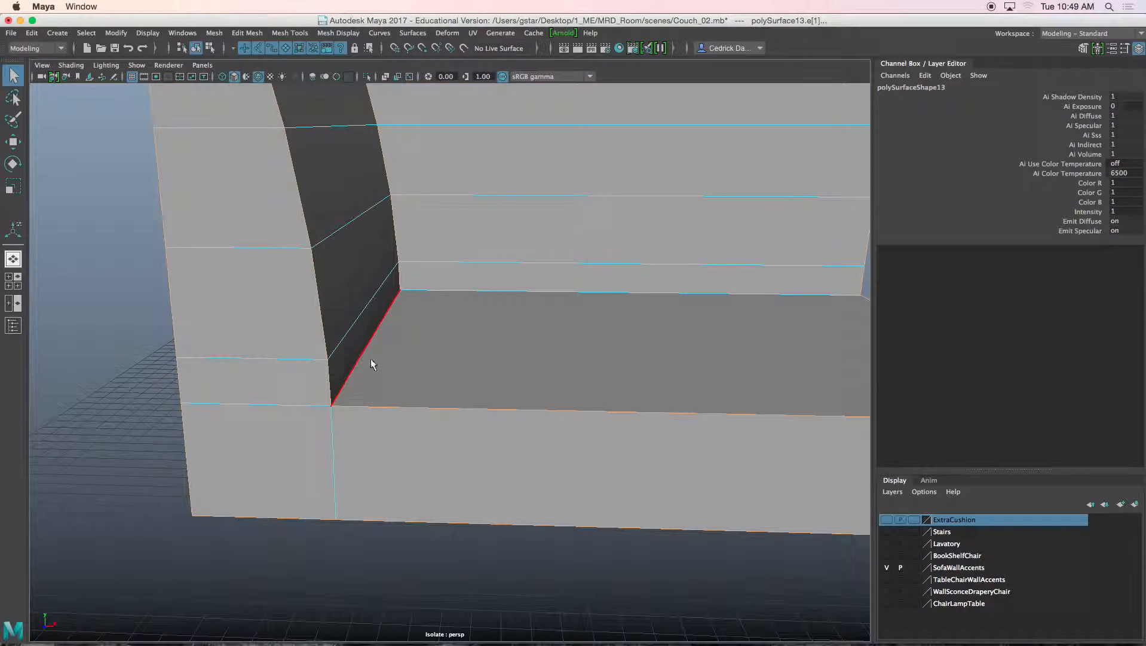
middle_click_drag(370, 357, 375, 373, "alt")
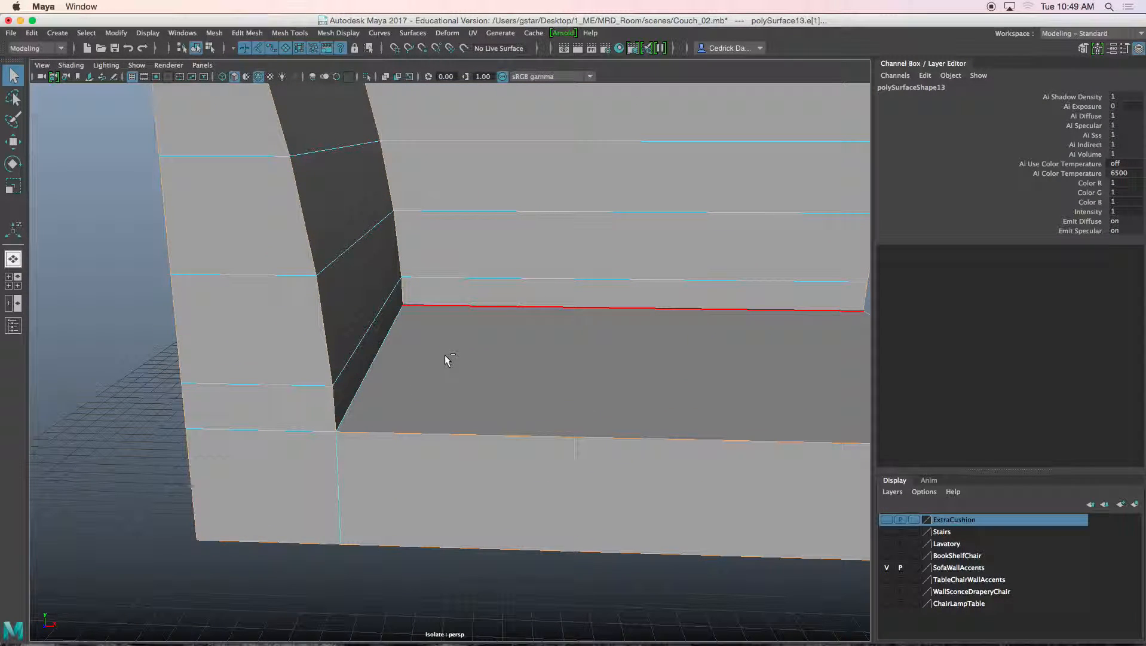
mouse_move(428, 363)
right_mouse_down("shift")
mouse_move(443, 371)
mouse_move(423, 373)
right_mouse_up("shift")
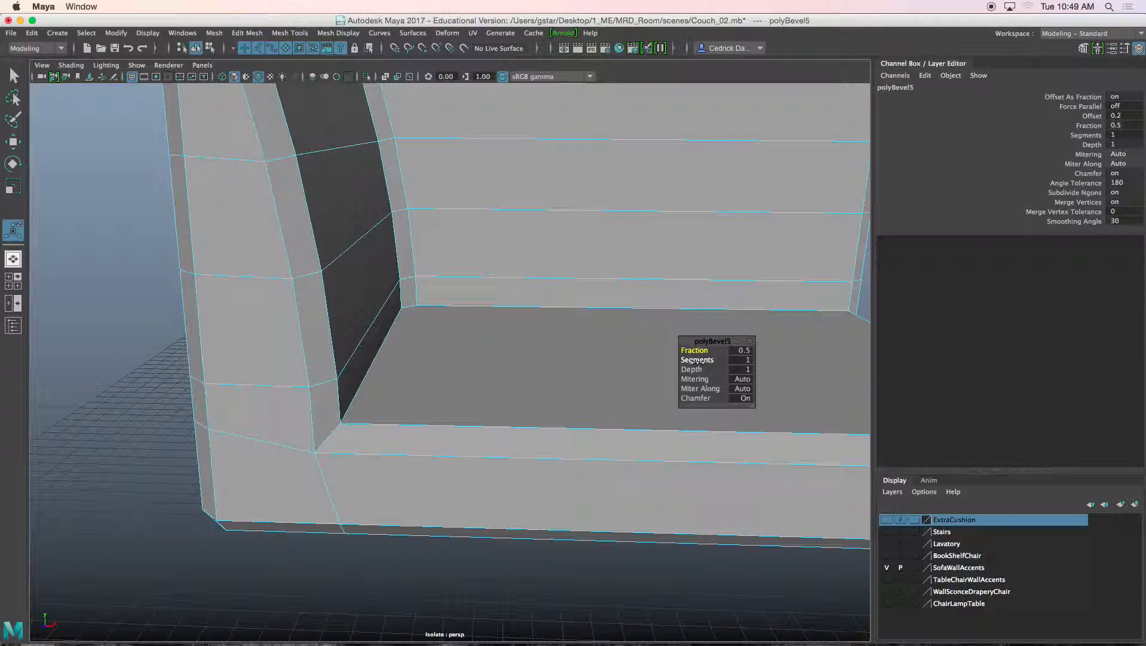
mouse_move(693, 351)
left_mouse_down()
mouse_move(667, 351)
mouse_move(694, 351)
left_mouse_up()
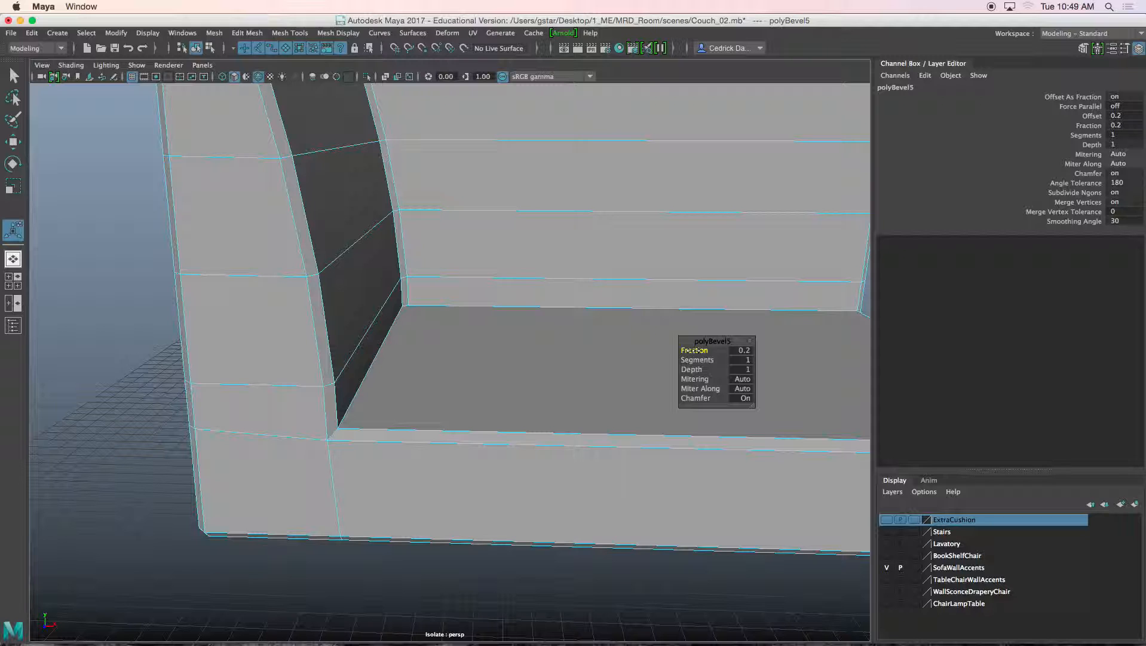
left_click_drag(692, 360, 698, 361)
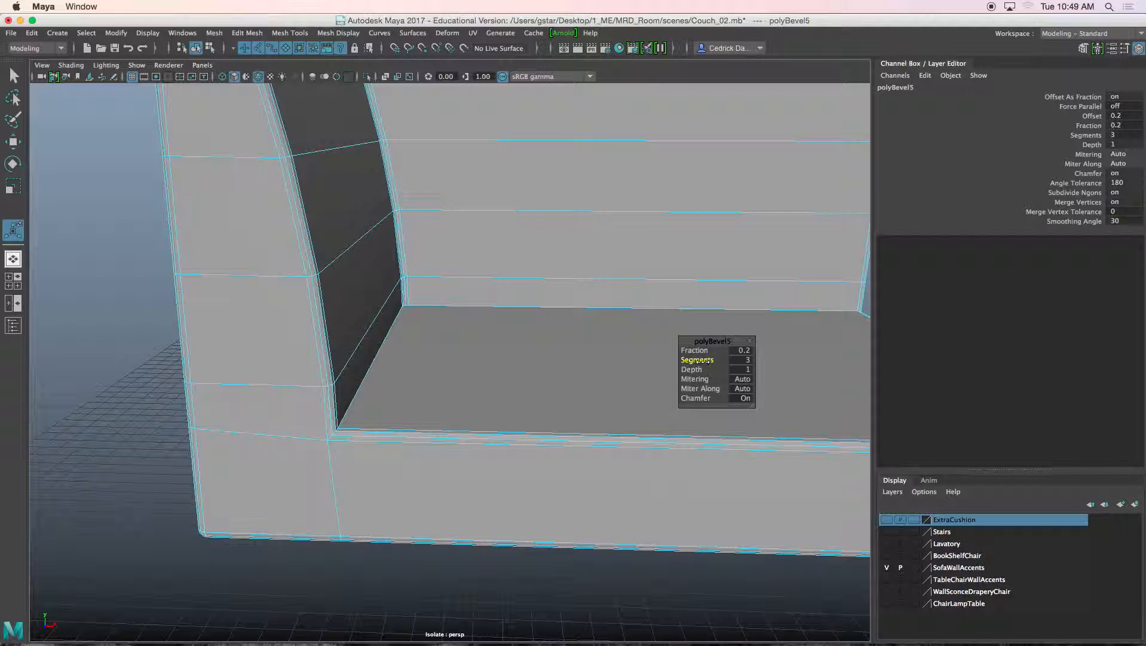
- Try to bevel the duplicate's inner corner edge between the armrest and the seat separately
left_click(386, 355)
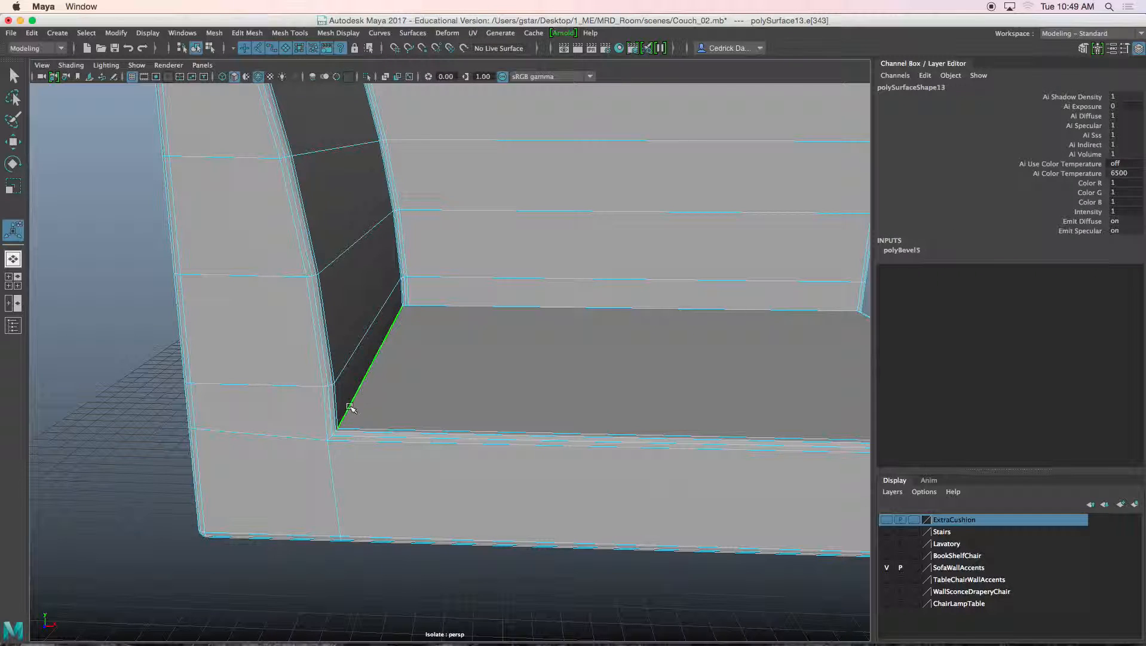
scroll(351, 409, "up", 5)
left_click(254, 420, "shift")
scroll(310, 399, "down", 6)
middle_click_drag(409, 373, 372, 405, "alt")
scroll(372, 406, "up", 3)
right_click_drag(372, 405, 428, 384, "shift")
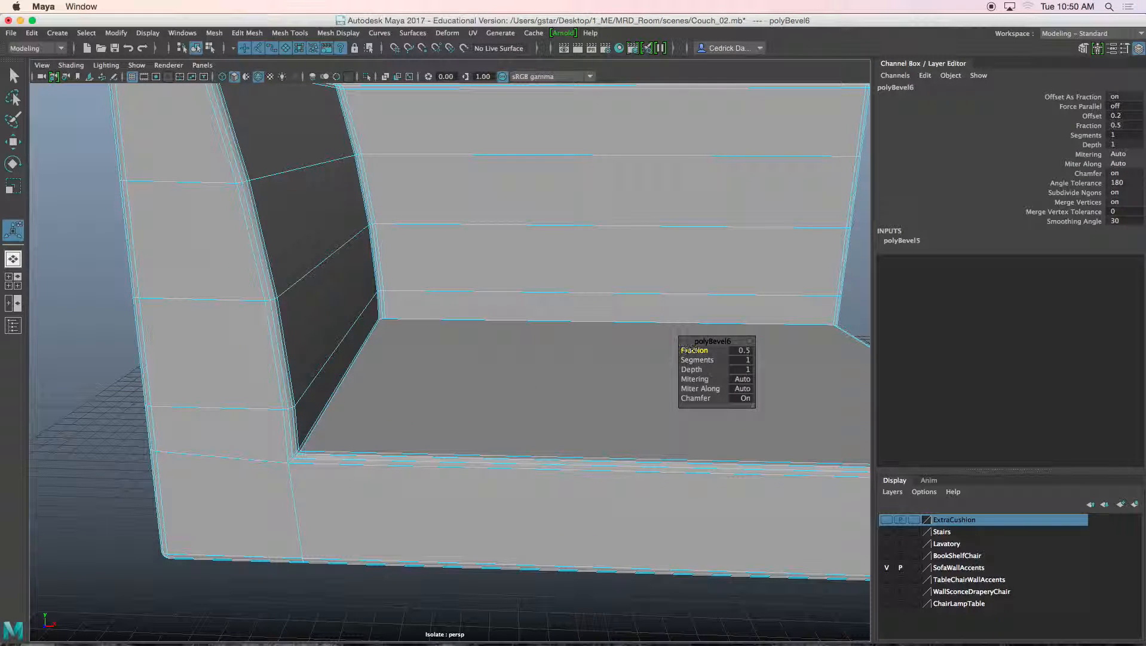
- Undo the inner corner bevel and the outer edge bevel on the duplicate frame
key("super+z")
key("super+z")
key("super+z")
key("super+z")
key("super+z")
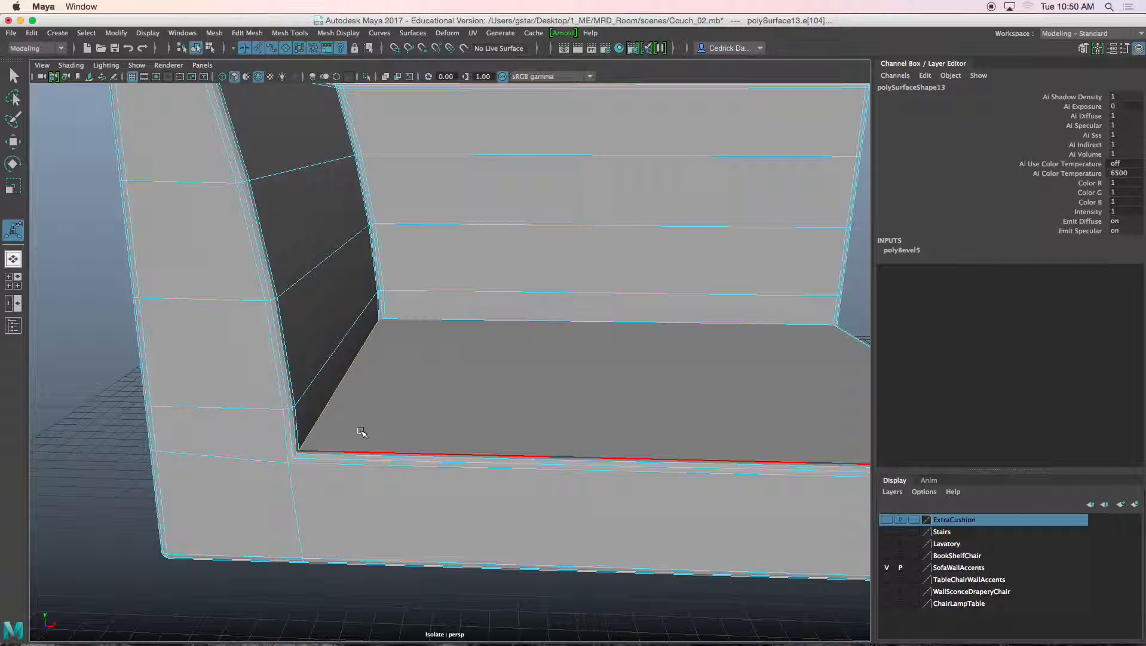
key("super+z")
key("super+z")
key("super+z")
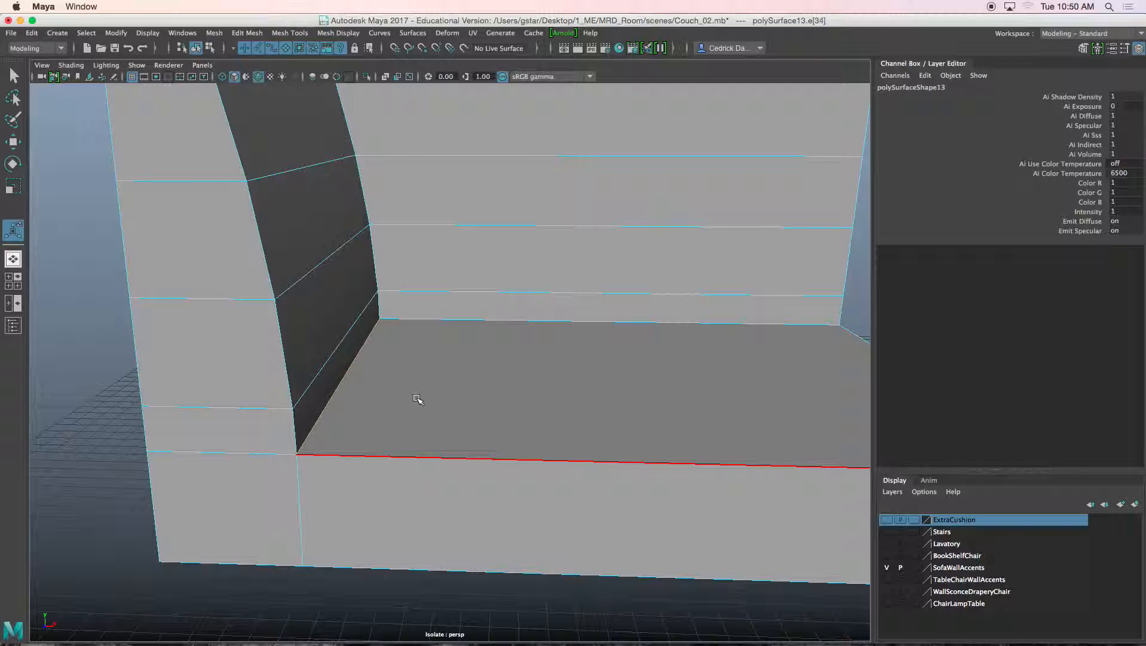
- Bevel the duplicate's inner corner edge between armrest and seat with 4 segments, keeping the fraction at 0.5
right_click_drag(407, 399, 463, 399, "shift")
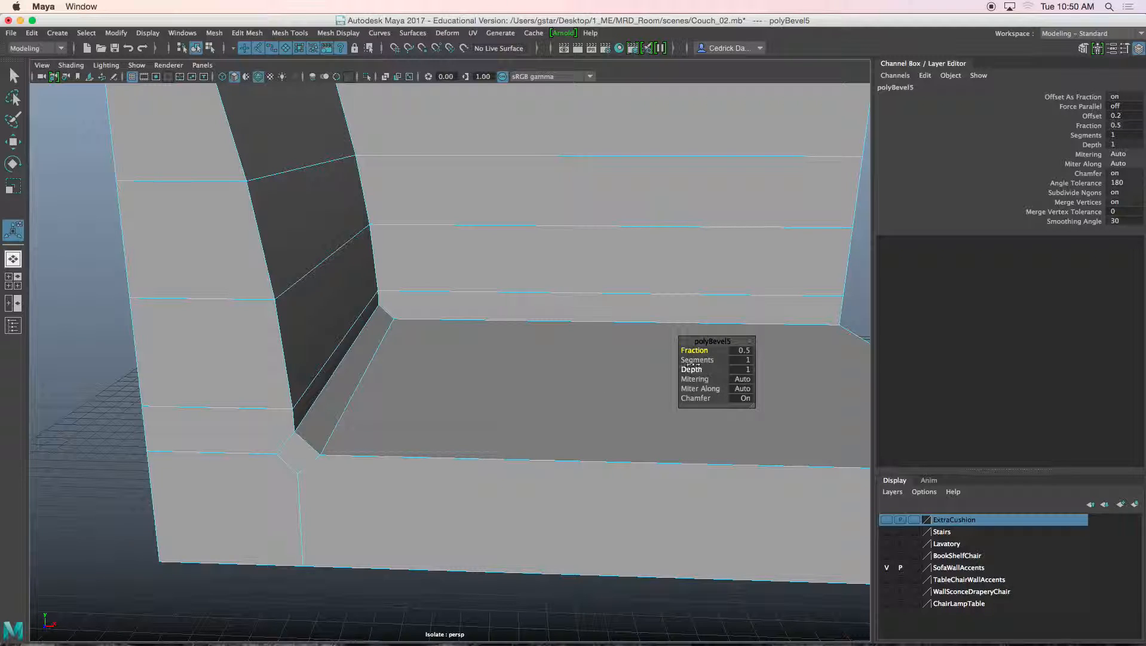
left_click_drag(697, 360, 718, 362)
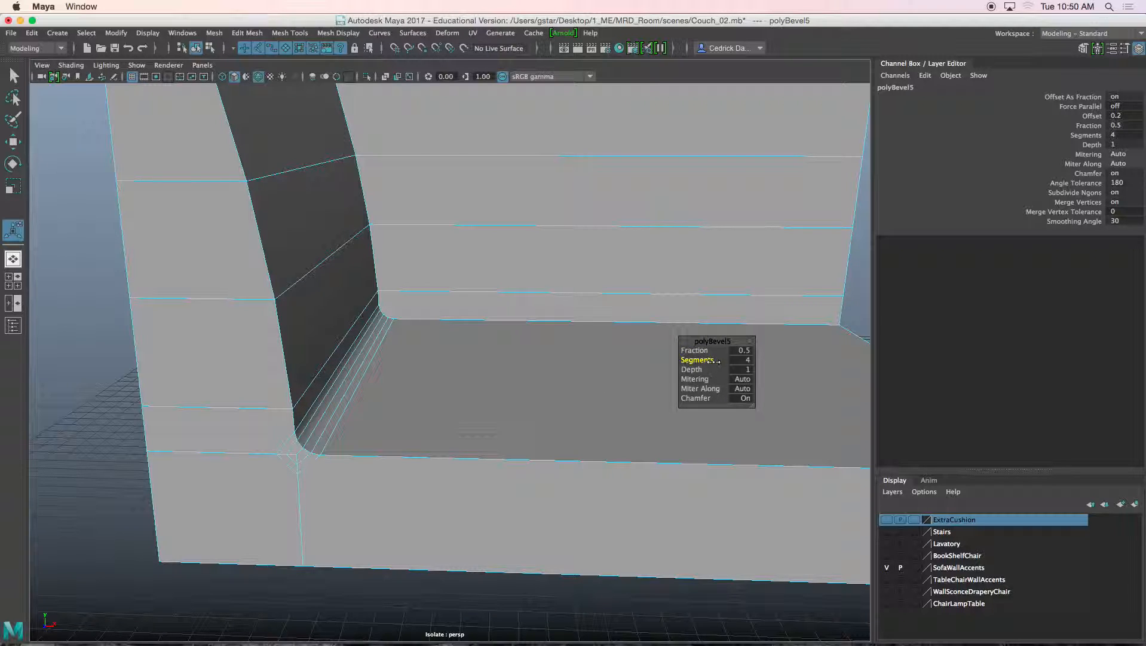
left_click_drag(419, 284, 266, 255, "alt")
- Select the edges around the armrest's front face and the front upper edge of the seat base
left_click(290, 321)
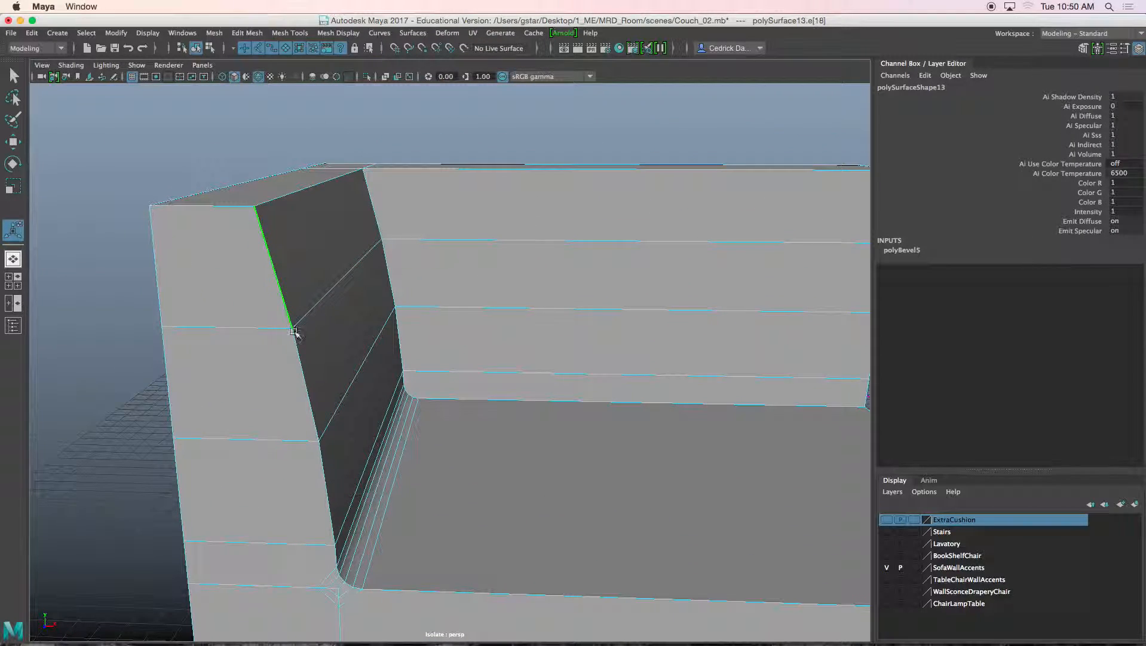
middle_click_drag(445, 496, 328, 283, "alt")
middle_click_drag(643, 329, 491, 347, "alt")
left_click(482, 327, "shift")
left_click_drag(332, 350, 358, 307, "alt")
left_click(348, 443, "shift")
left_click(328, 231, "shift")
left_click_drag(328, 231, 397, 272, "alt")
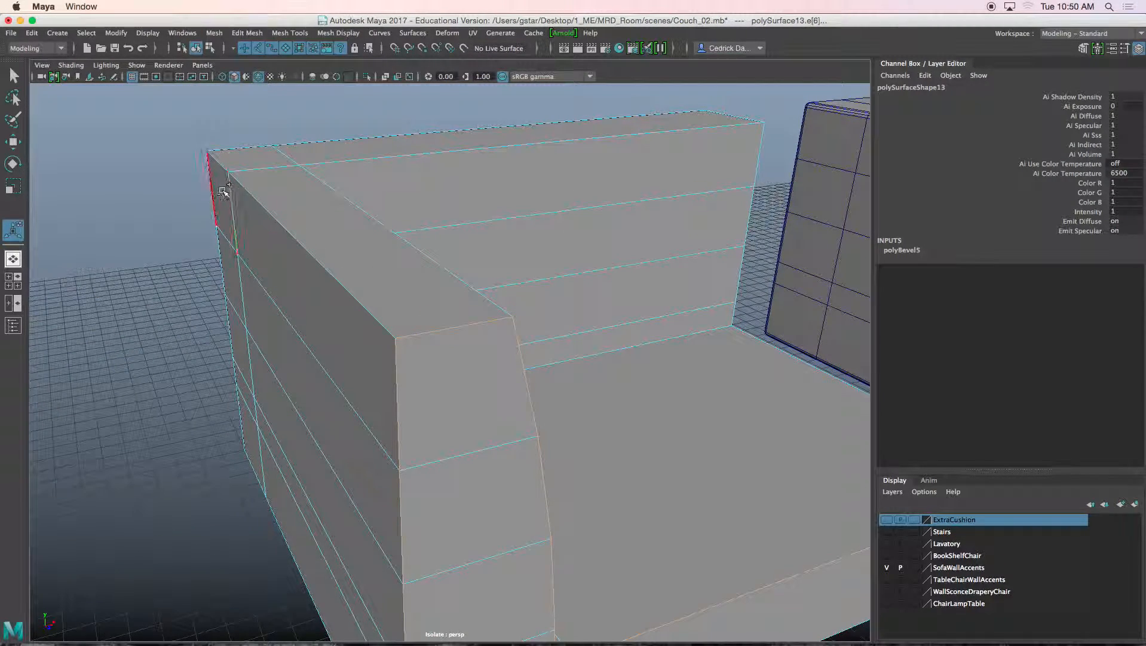
- Add the long upper edges of the backrest and its short end edge to the edge selection
left_click(238, 149, "shift")
left_click(601, 118, "shift")
left_click(604, 137, "shift")
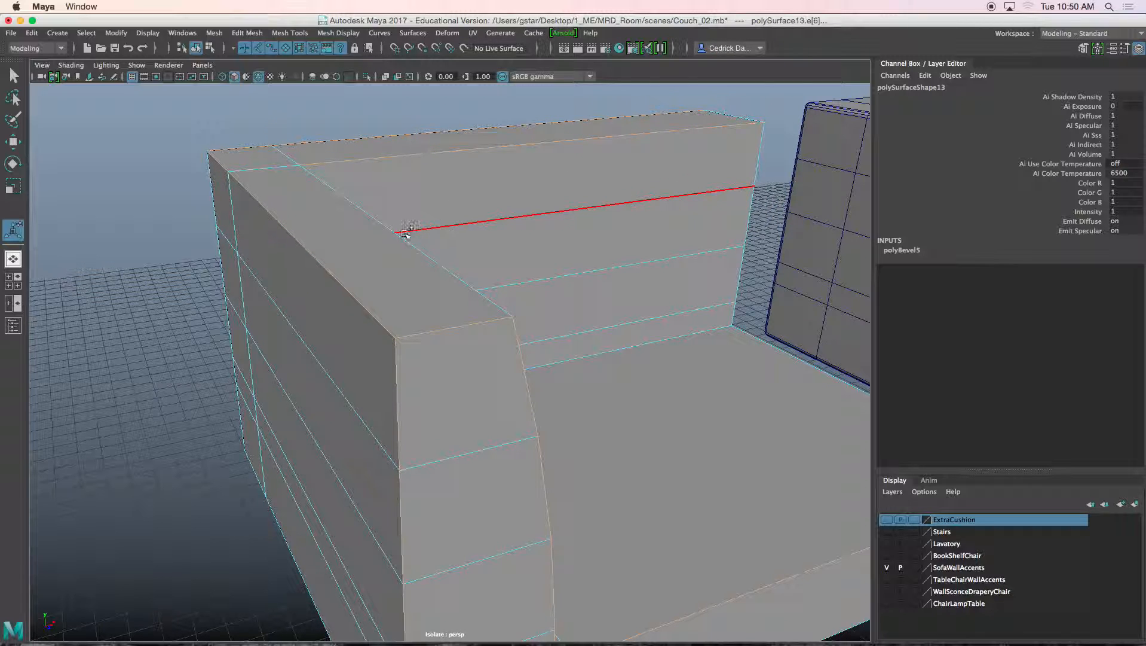
left_click(732, 117, "shift")
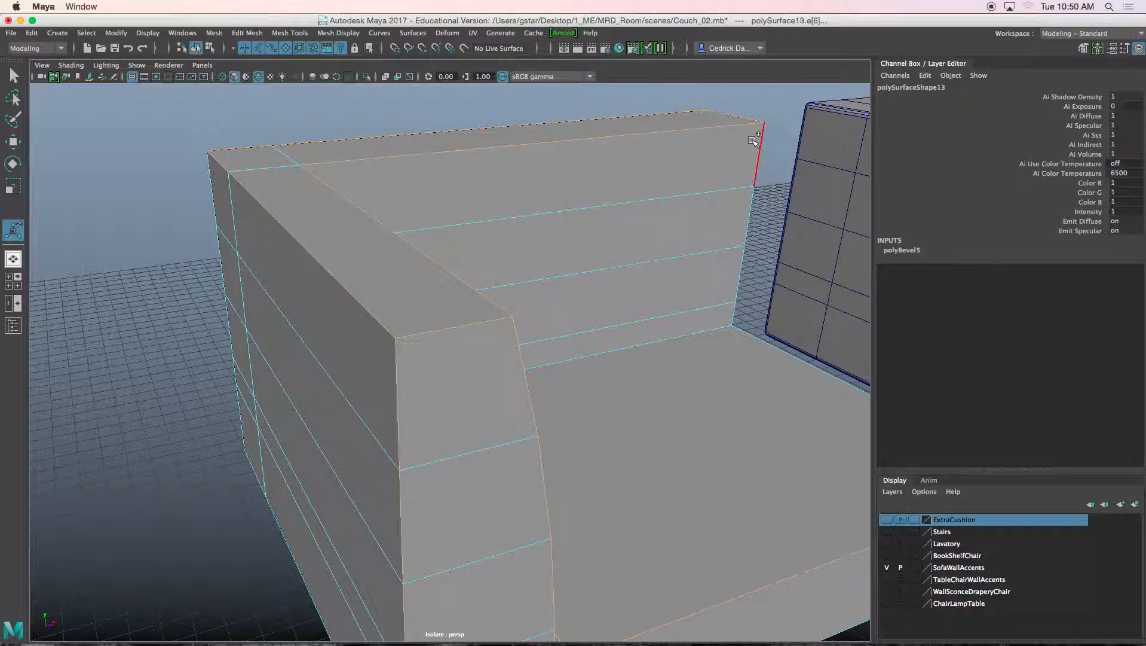
- Add the edges outlining the frame's open end, along the backrest side and the seat base side, to the selection
left_click_drag(735, 320, 668, 299, "alt")
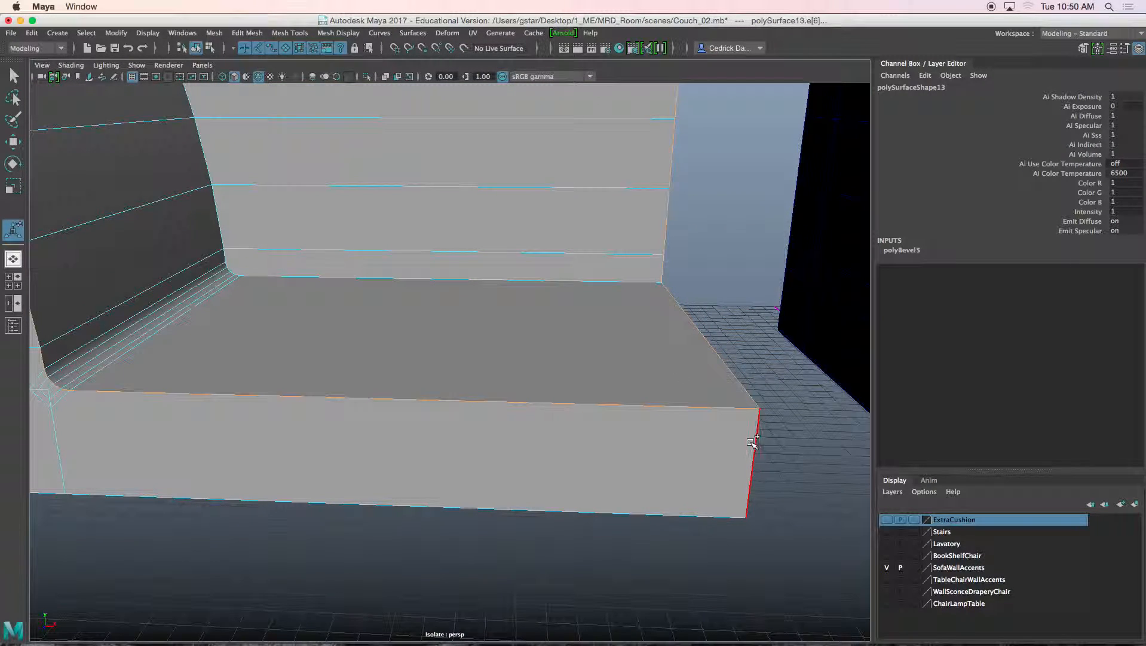
left_click_drag(747, 439, 709, 446, "alt")
left_click(631, 308, "shift")
left_click_drag(635, 326, 622, 358, "alt")
left_click(635, 246, "shift")
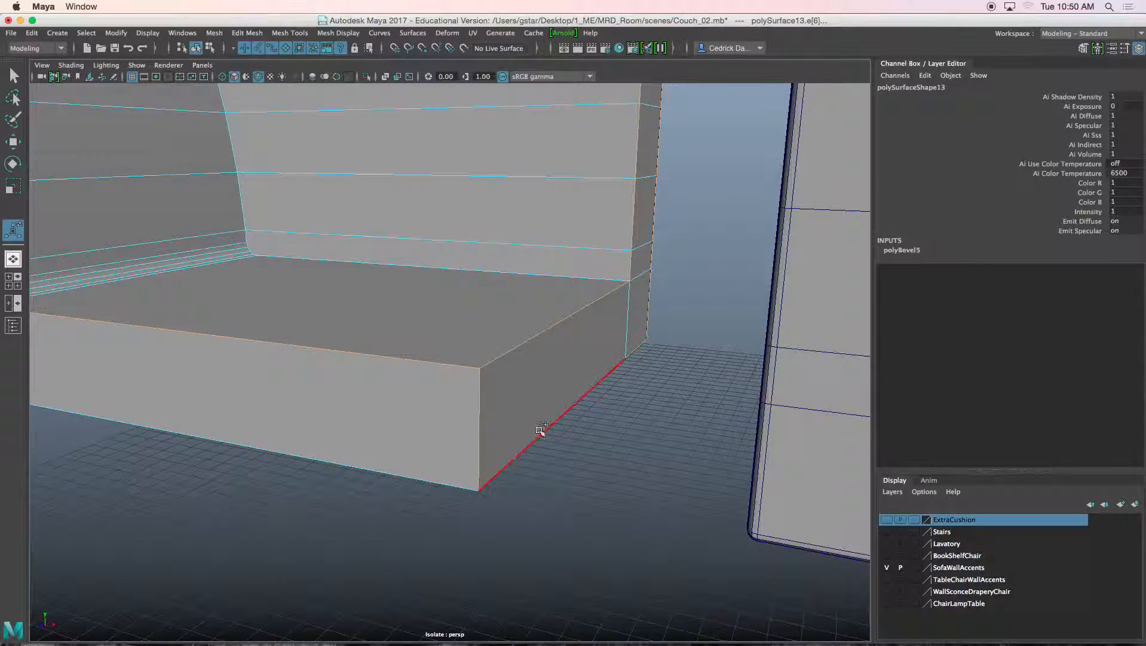
left_click(507, 459, "shift")
left_click_drag(507, 460, 578, 361, "alt")
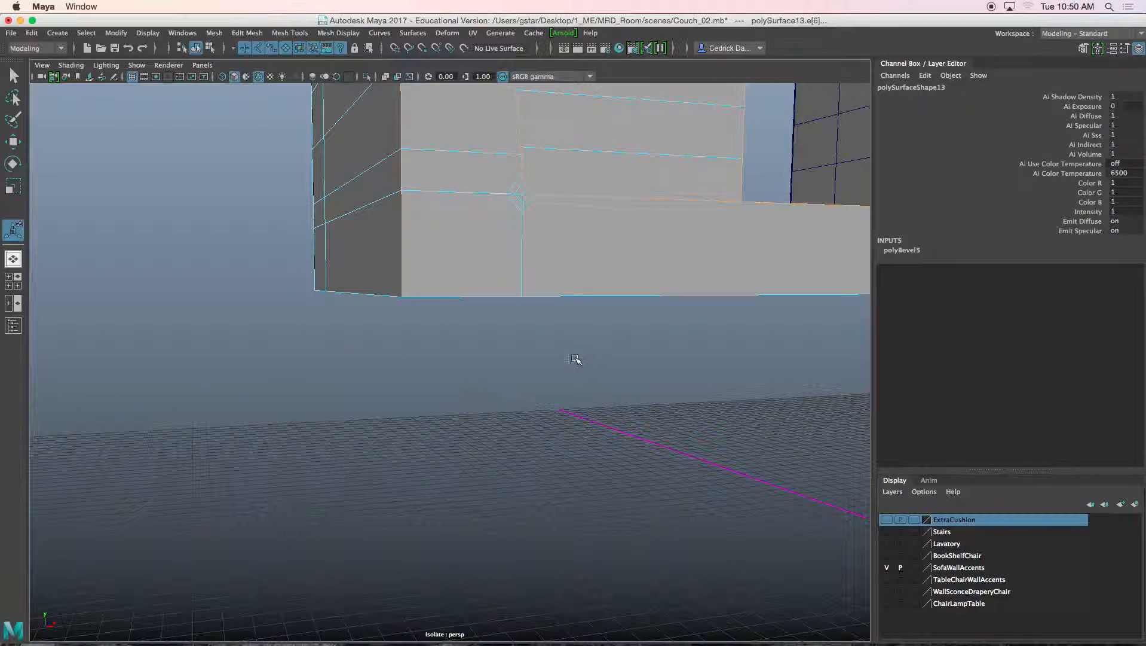
- Add the edges around the underside of the frame and along its back to the edge selection
left_click(476, 297, "shift")
left_click_drag(475, 297, 468, 236, "alt")
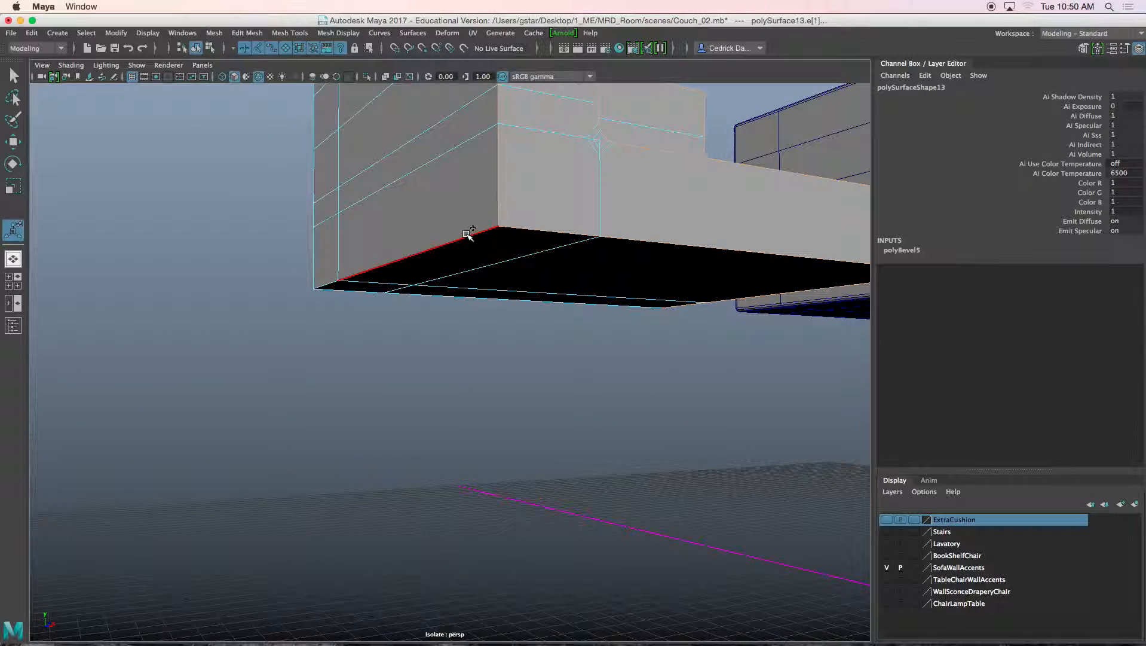
left_click_drag(387, 314, 337, 213, "alt")
left_click_drag(328, 174, 460, 320, "alt")
double_click(455, 397)
left_click_drag(455, 396, 355, 381, "alt")
scroll(357, 396, "down", 4)
scroll(354, 371, "up", 6)
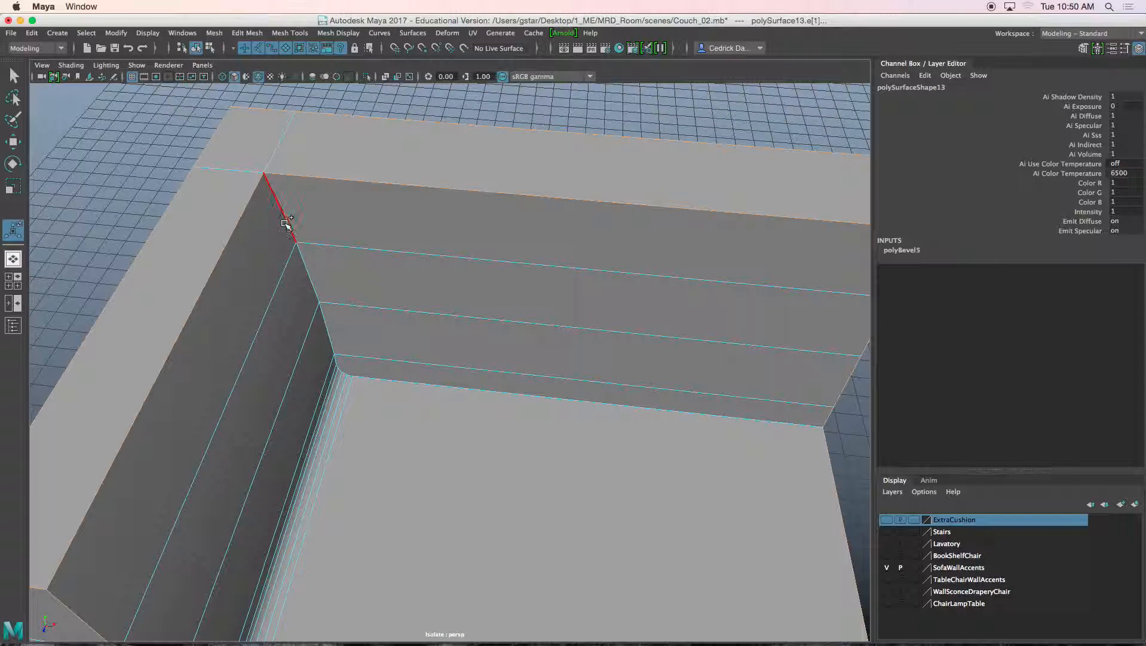
- Add the inner edges where the backrest meets the seat and the armrest, including the rounded corner, to the selection
left_click(363, 375, "shift")
middle_click_drag(343, 361, 374, 352, "alt")
left_click(341, 244, "shift")
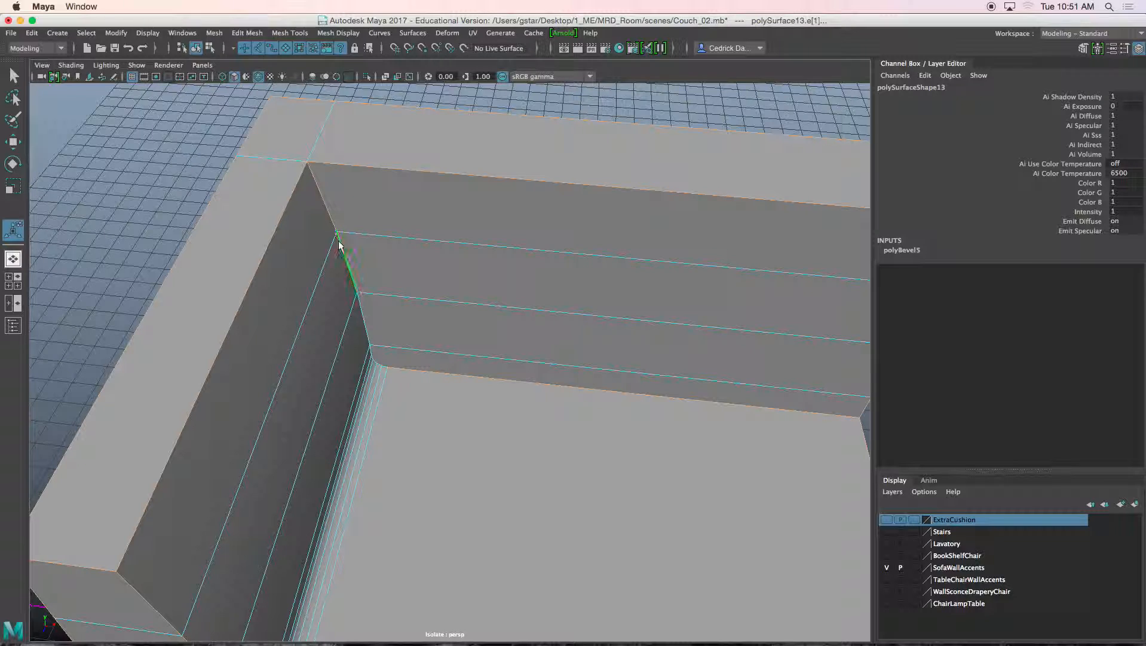
left_click(361, 319, "shift")
scroll(361, 323, "up", 3)
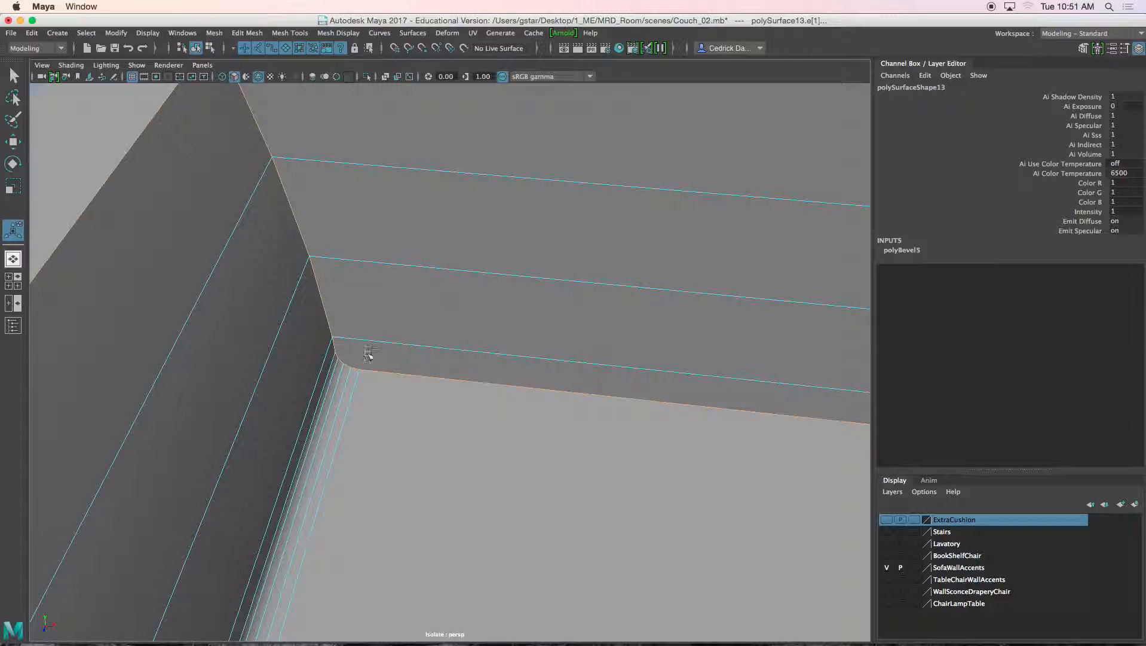
scroll(358, 354, "down", 5)
left_click_drag(407, 380, 418, 348, "alt")
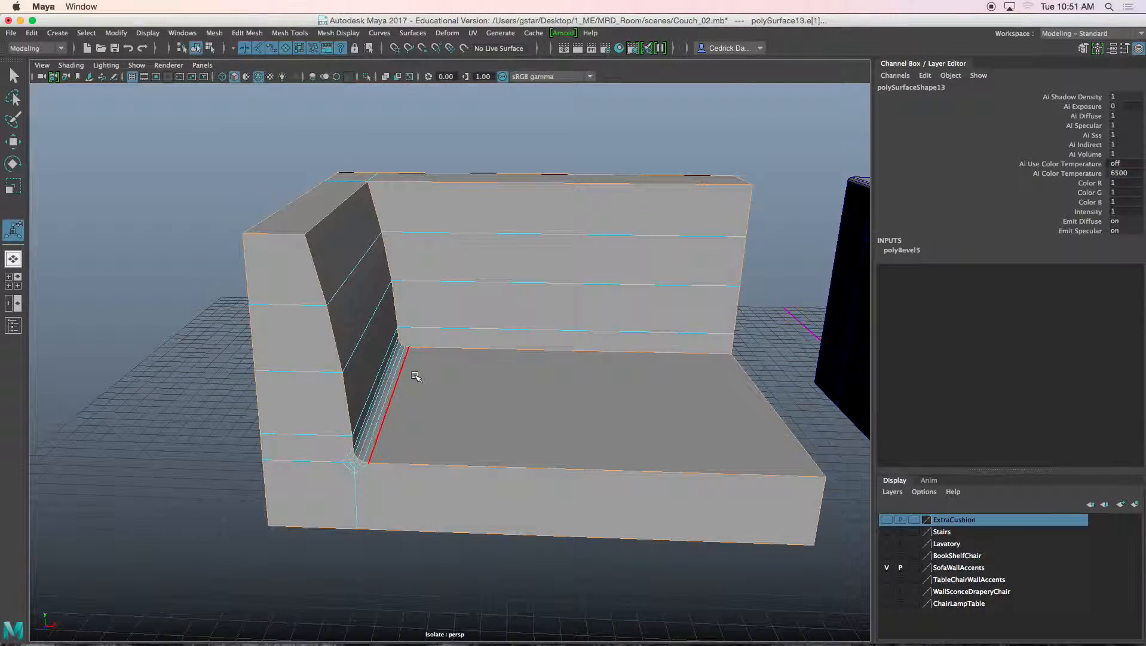
- Bevel the selected edges of the duplicate frame with a fraction of 0.8 and 3 segments, and return to object selection
right_click_drag(500, 335, 551, 339, "shift")
scroll(478, 376, "up", 6)
left_click_drag(457, 337, 459, 332, "alt")
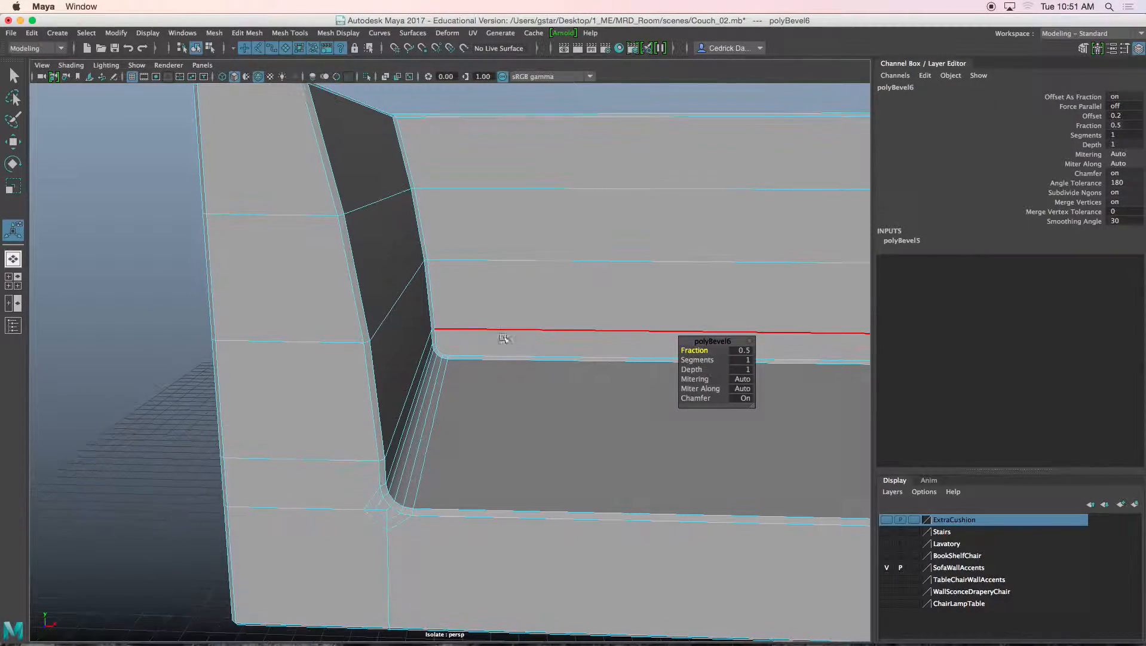
left_click_drag(700, 350, 700, 350)
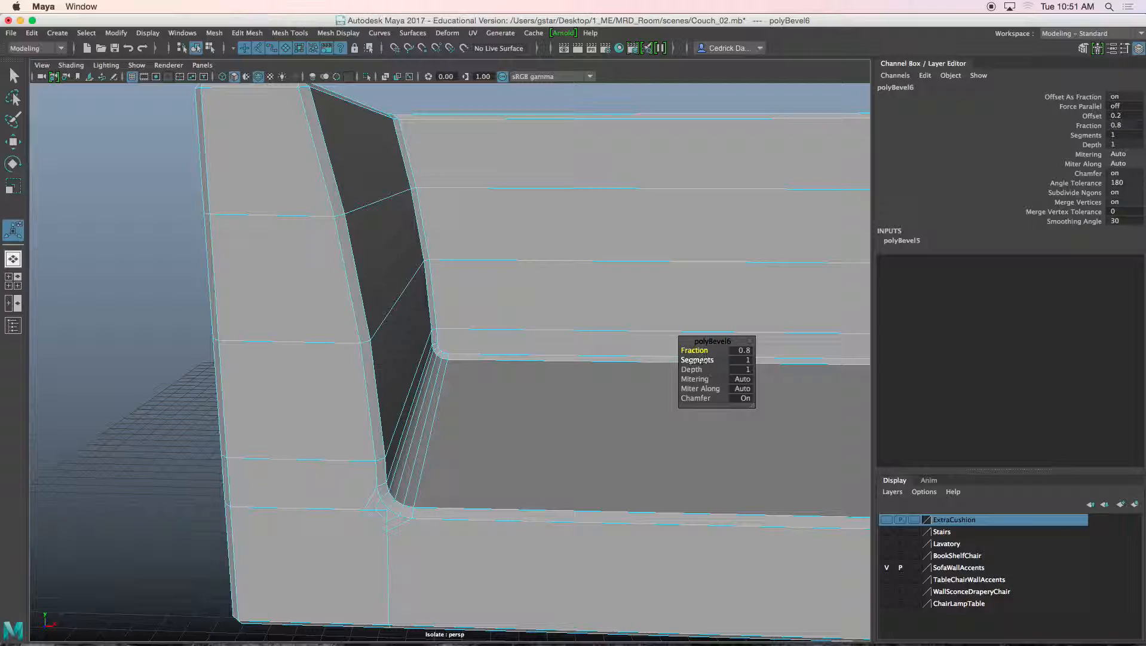
left_click_drag(700, 359, 709, 360)
left_click_drag(598, 368, 458, 543, "alt")
right_click_drag(388, 289, 445, 272)
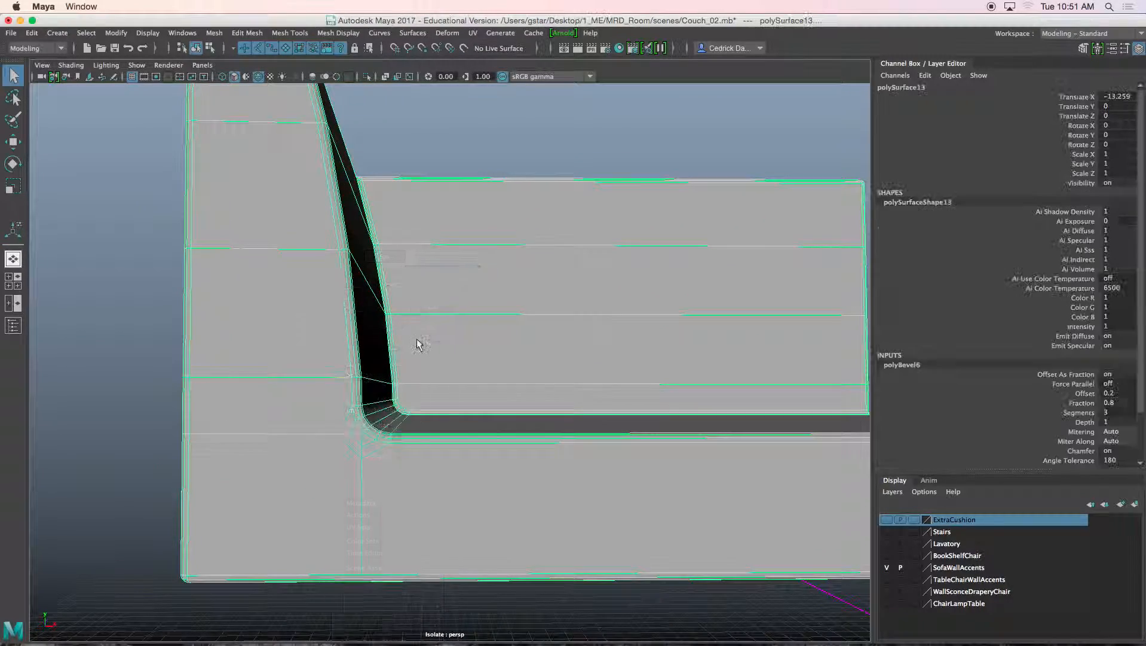
- Set the inner corner bevel of the duplicate frame to 6 segments, beneath its finished edge bevel
left_click_drag(438, 394, 456, 420, "alt")
scroll(463, 412, "down", 5)
left_click_drag(377, 433, 421, 422, "alt")
scroll(406, 444, "up", 3)
middle_click_drag(388, 427, 409, 412, "alt")
scroll(298, 456, "up", 3)
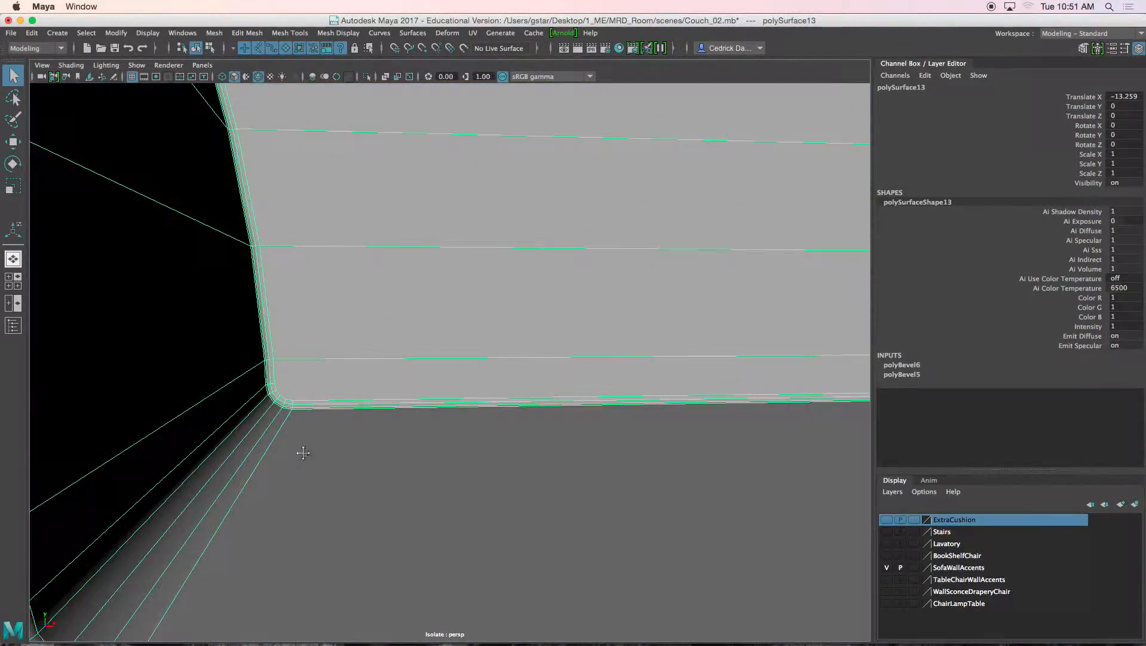
middle_click_drag(298, 456, 336, 419, "alt")
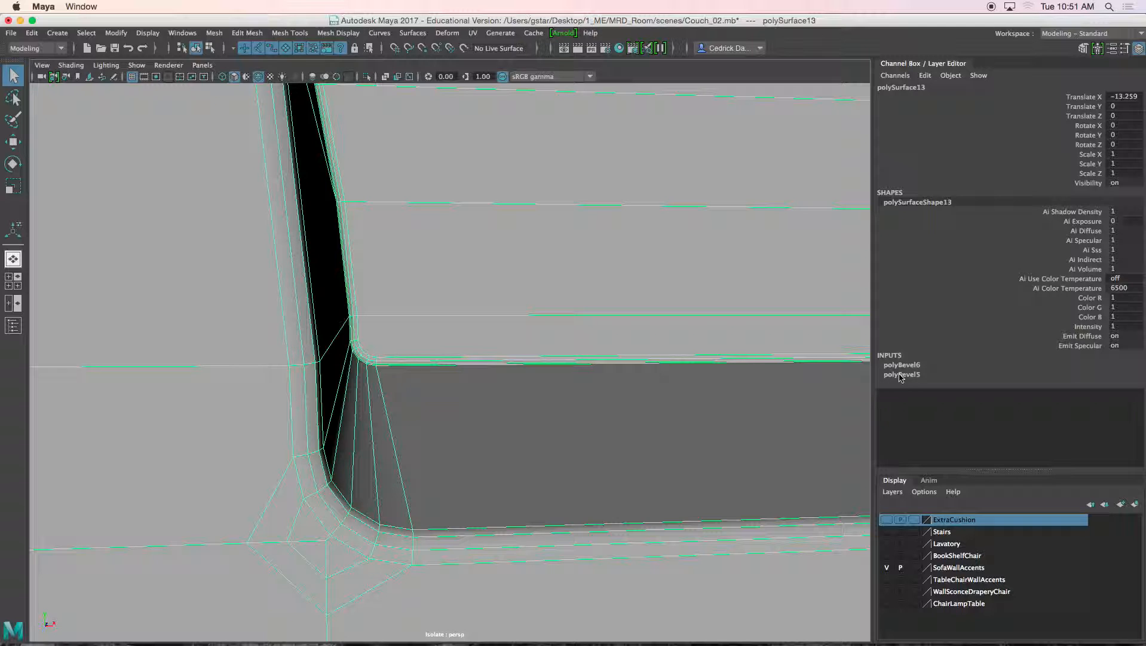
left_click(907, 374)
left_click(1078, 423)
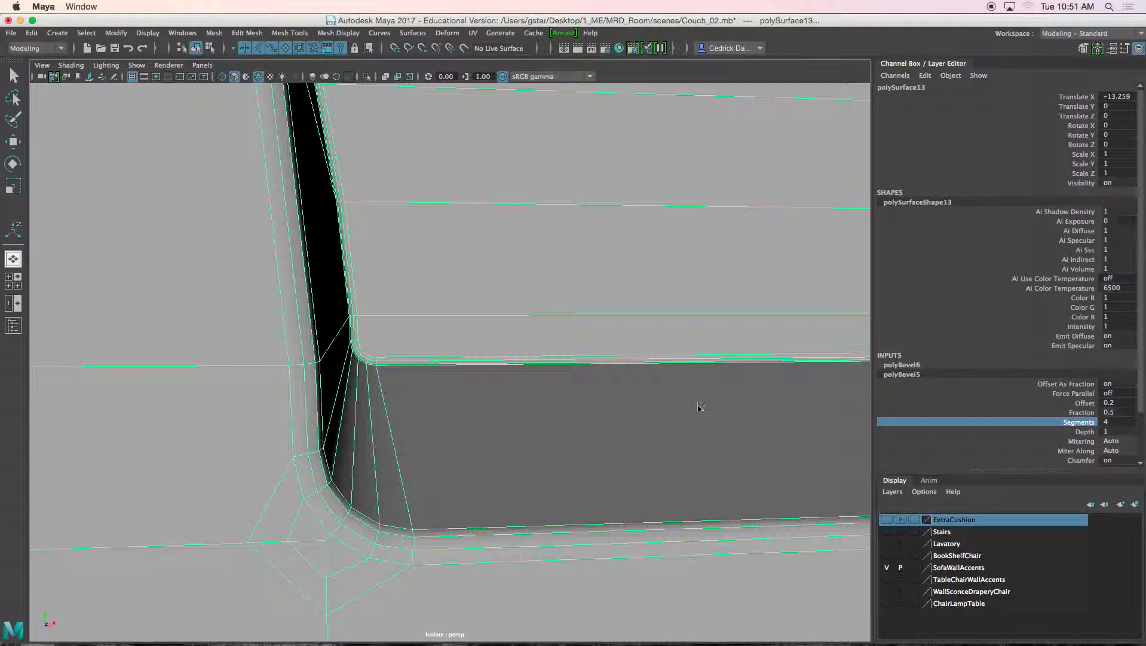
middle_click_drag(655, 405, 661, 405)
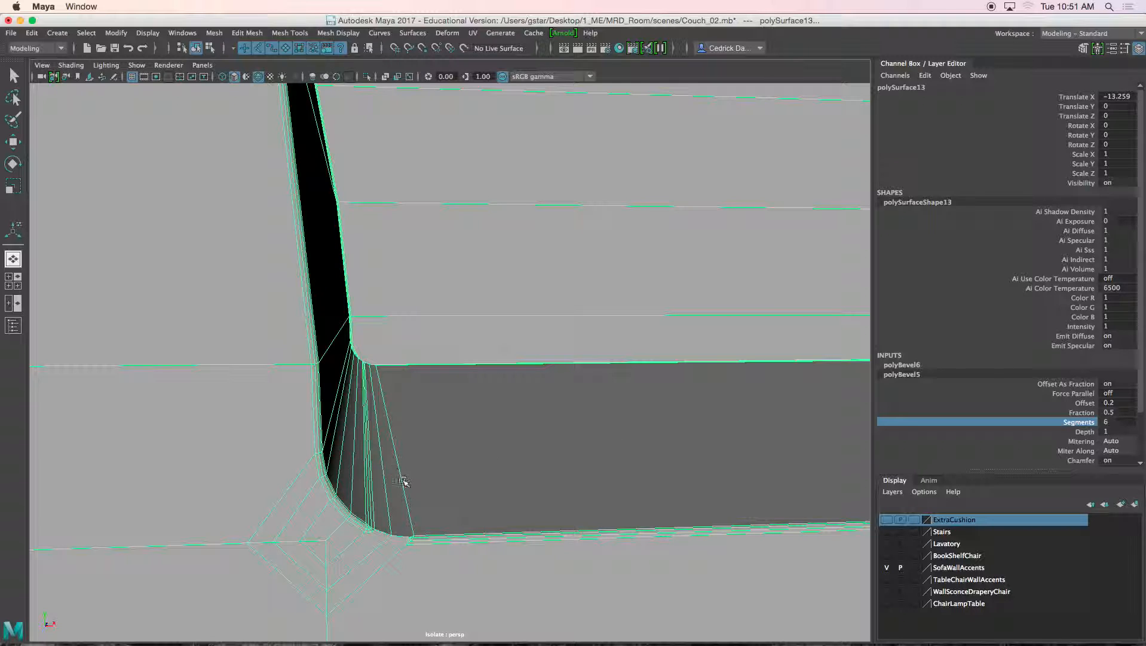
- Undo the corner segment change and the edge bevel on the duplicate frame
key("super+z")
key("super+z")
key("super+z")
key("super+z")
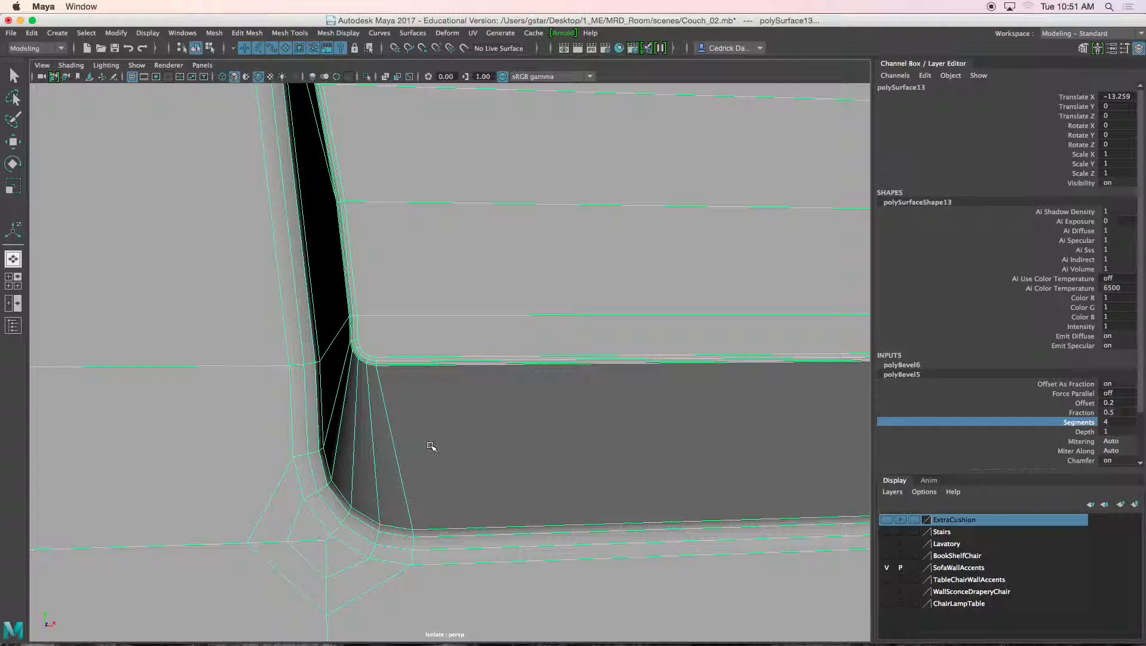
scroll(450, 347, "down", 10)
key("super+z")
key("super+z")
key("super+z")
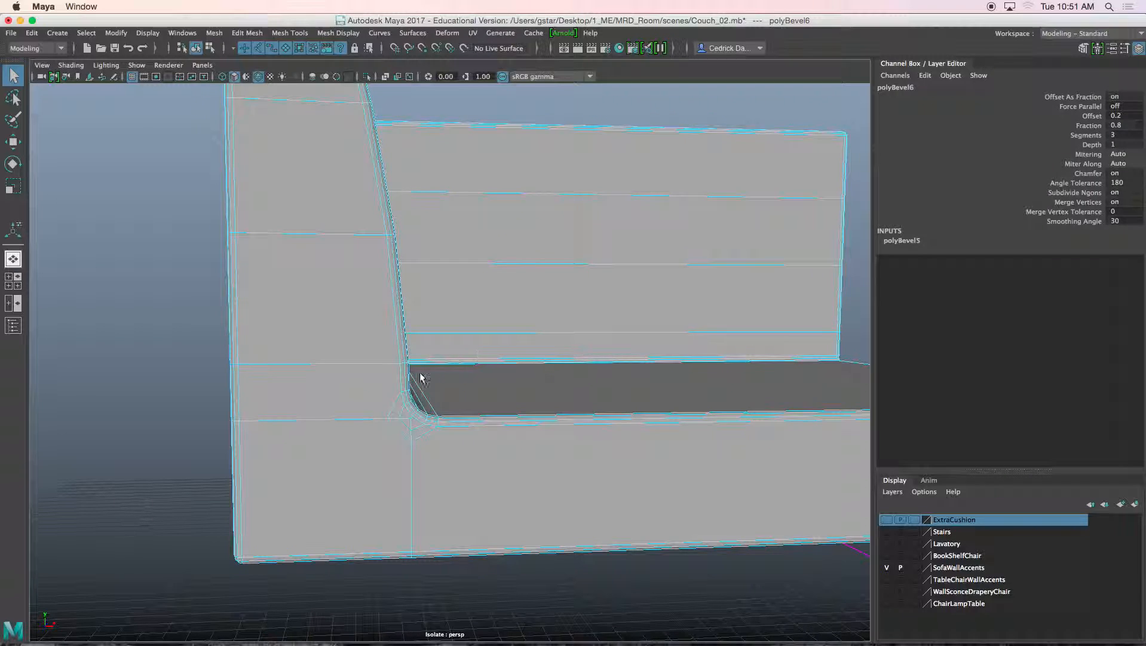
key("super+z")
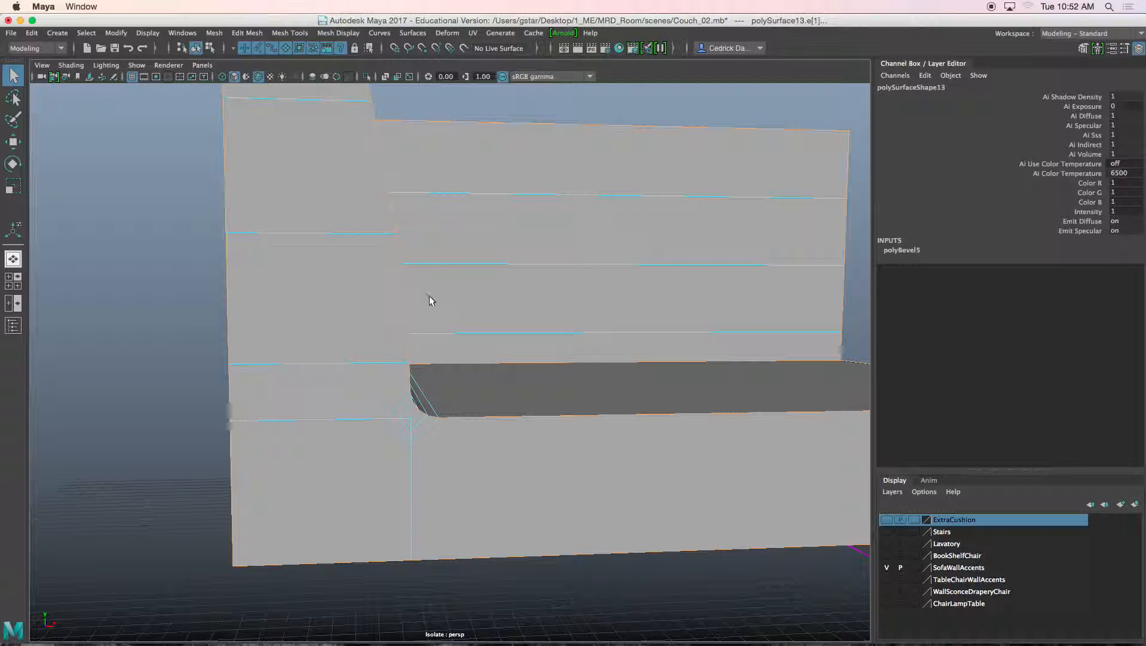
- Return to object selection and set the duplicate frame's inner corner bevel to 6 segments before any edge bevel
left_click_drag(435, 300, 422, 281, "alt")
right_click_drag(425, 266, 451, 249)
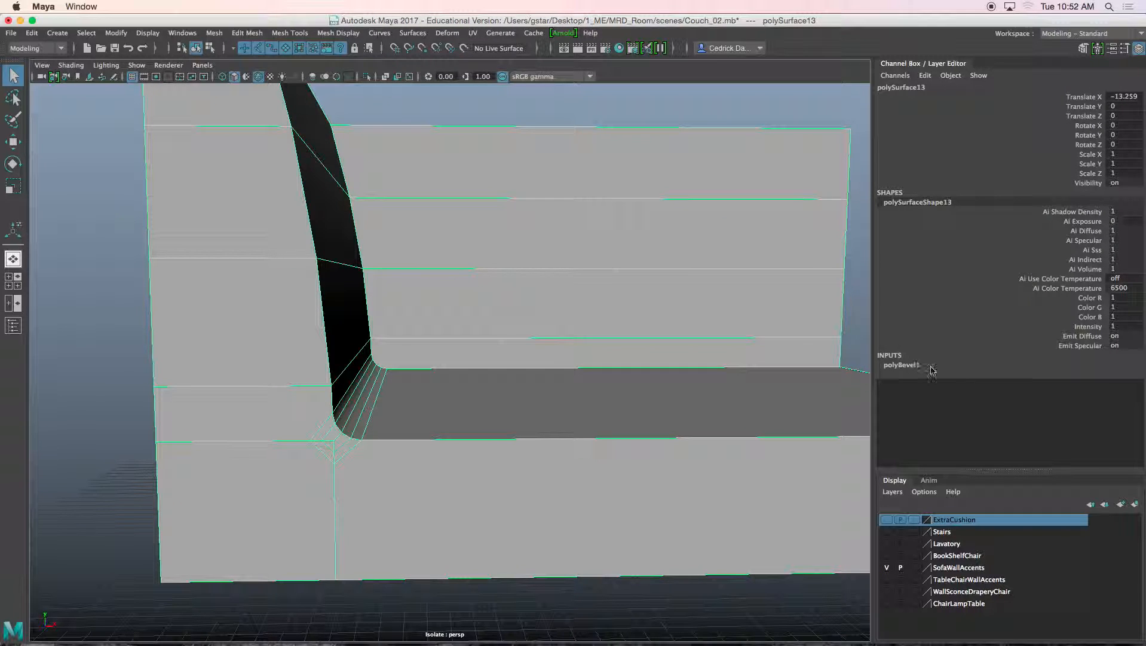
left_click_drag(639, 354, 628, 433, "alt")
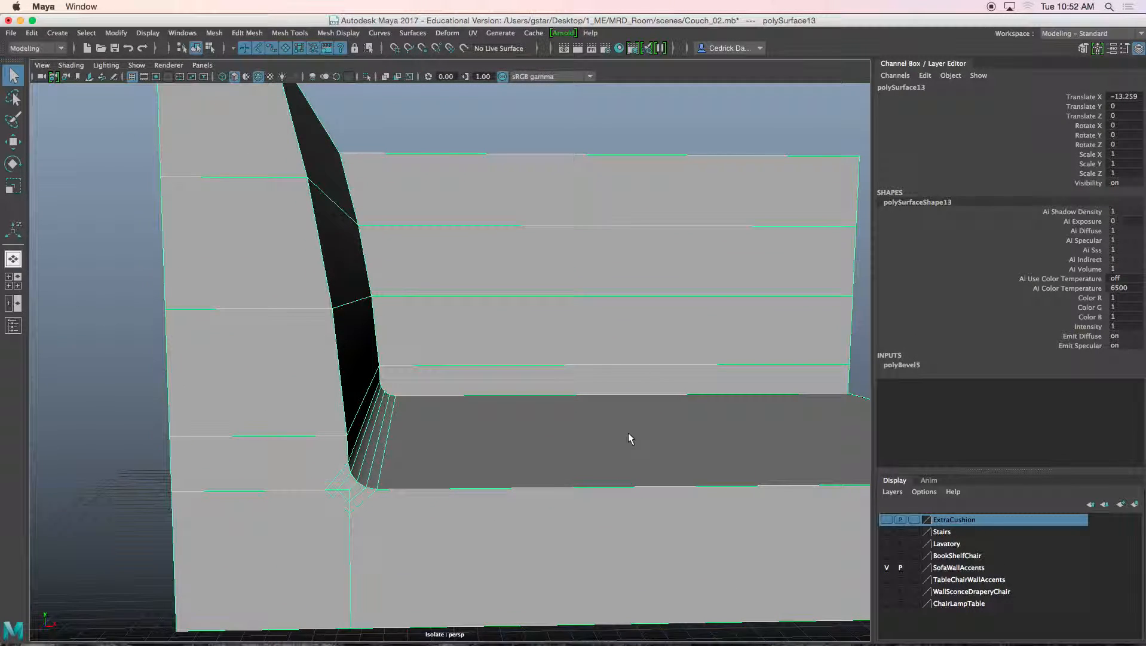
left_click(901, 365)
left_click(1083, 413)
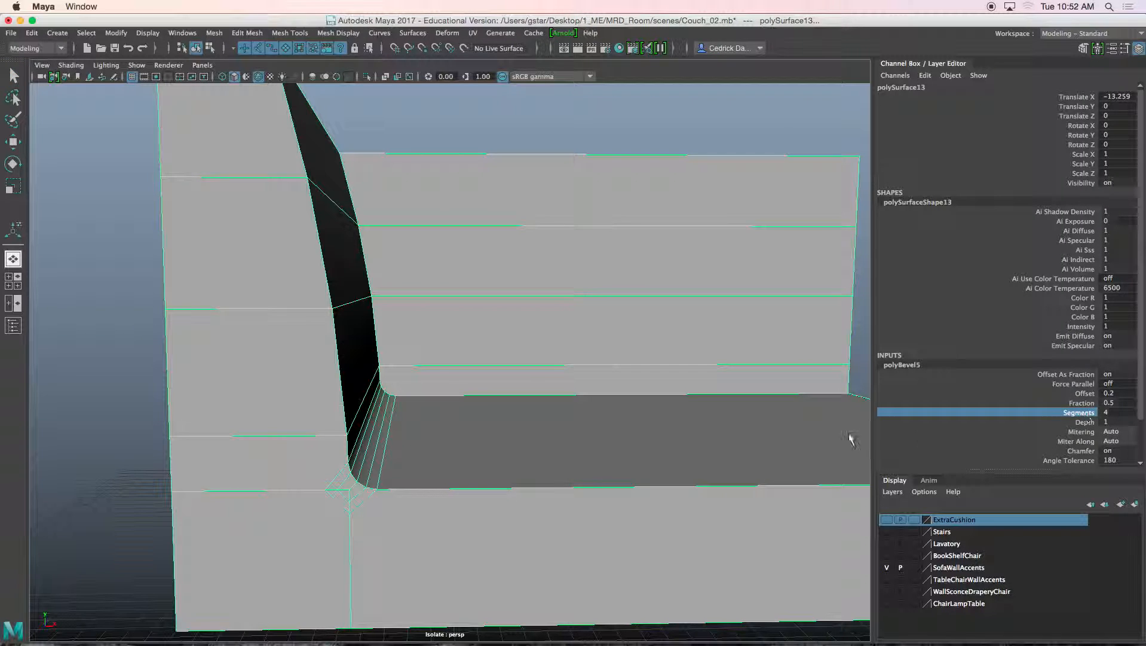
middle_click_drag(749, 438, 761, 435)
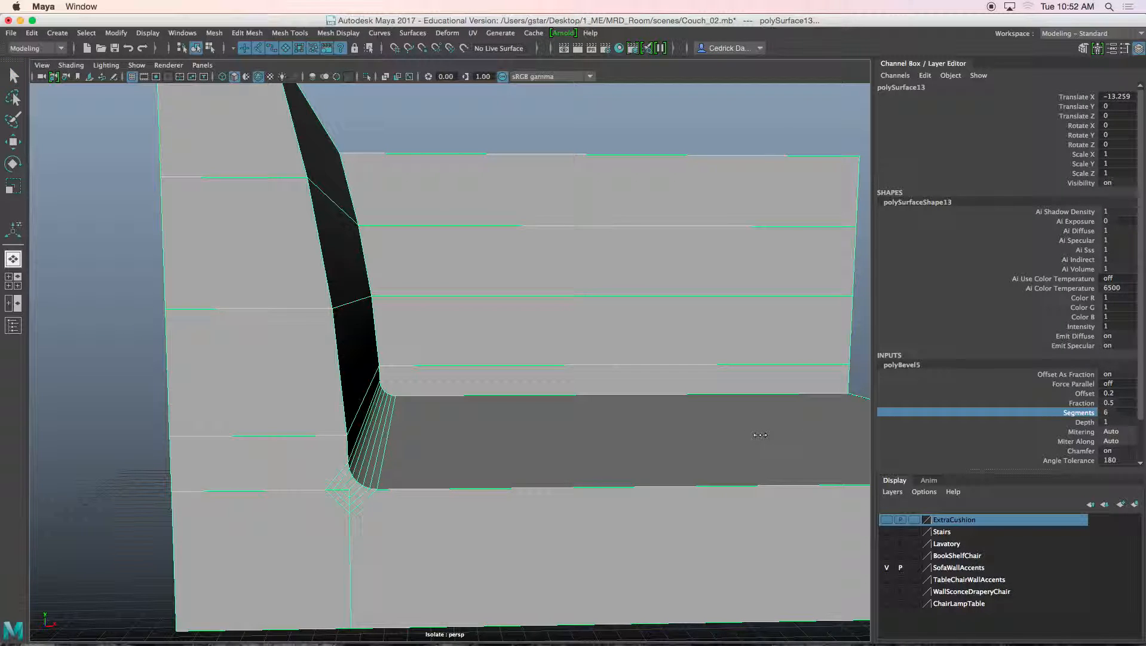
- Bring back the outline edge selection on the duplicate frame, check it around the rounded corner, and bevel those edges
left_click_drag(703, 455, 719, 435, "alt")
right_click_drag(563, 434, 571, 256)
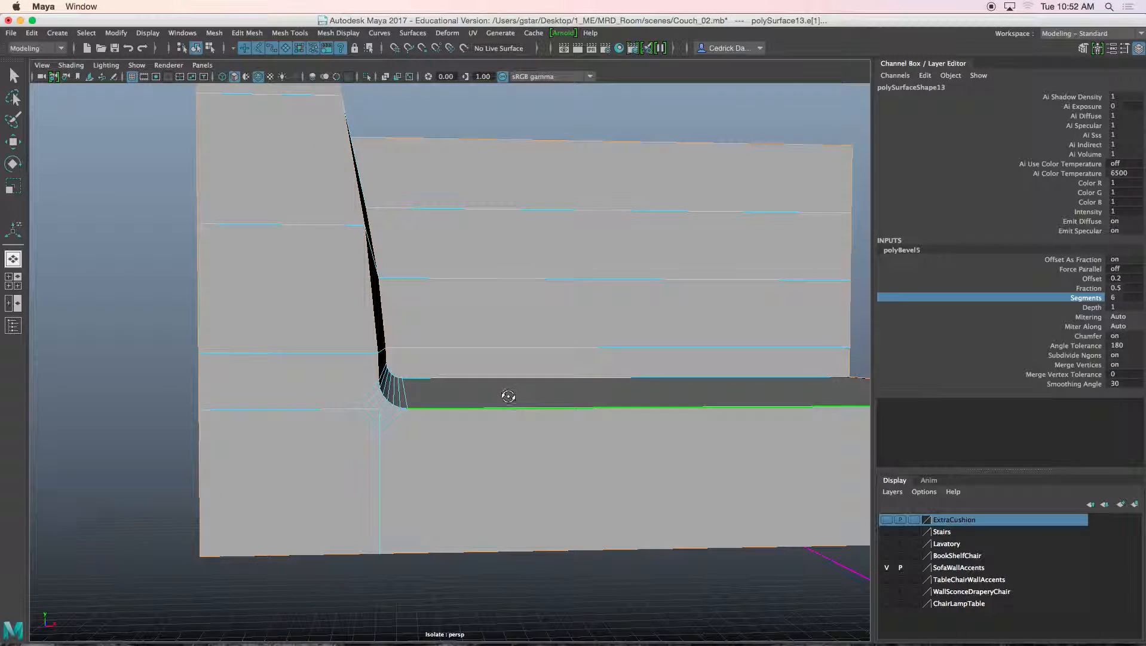
left_click_drag(507, 395, 496, 402, "alt")
left_click(499, 410)
middle_click_drag(459, 408, 518, 397, "alt")
scroll(507, 399, "up", 5)
middle_click_drag(435, 434, 451, 392, "alt")
scroll(450, 393, "up", 3)
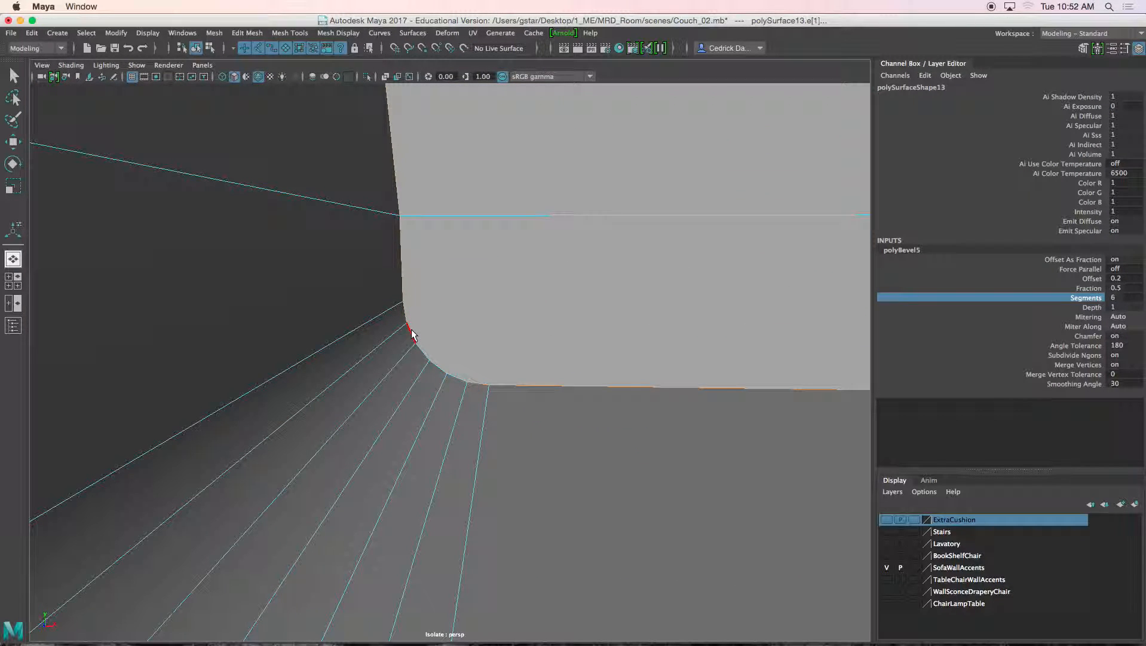
left_click_drag(455, 383, 407, 365, "alt")
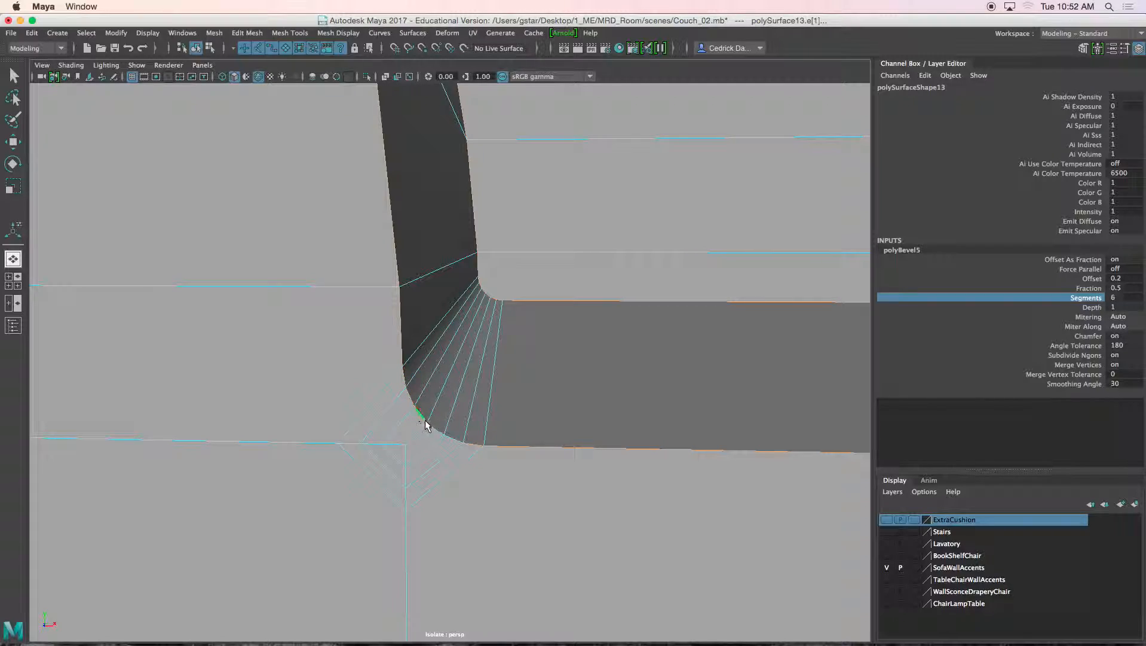
scroll(459, 446, "down", 5)
mouse_move(442, 448)
left_mouse_down("alt")
mouse_move(538, 478)
mouse_move(504, 428)
mouse_move(504, 402)
mouse_move(385, 426)
mouse_move(425, 450)
left_mouse_up("alt")
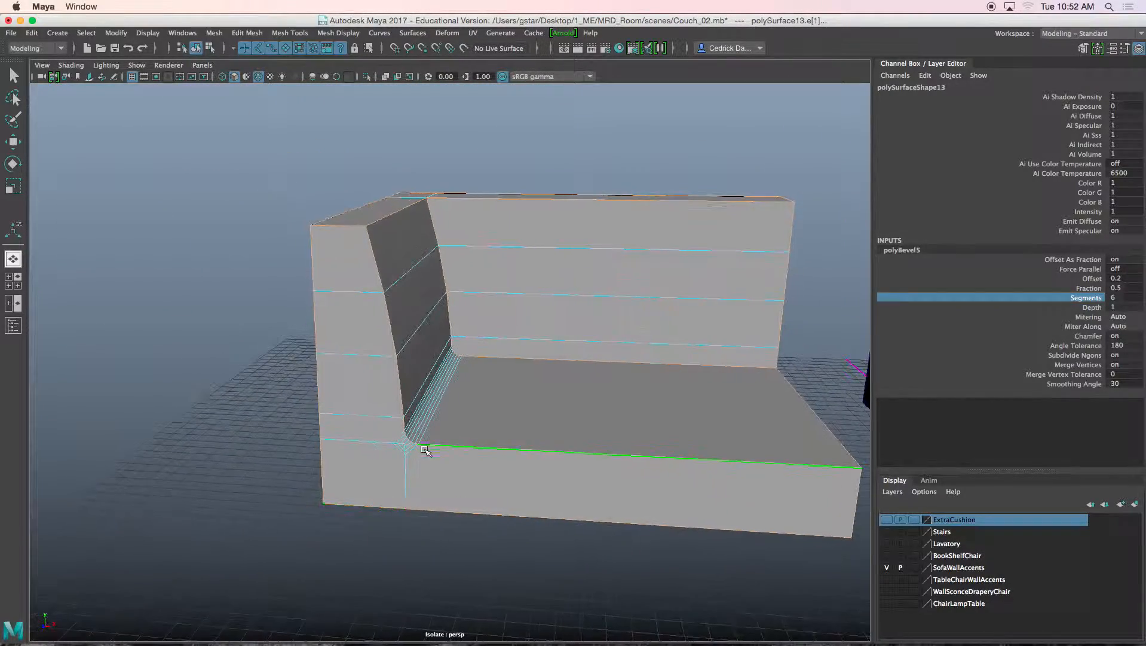
right_click_drag(434, 411, 481, 416, "shift")
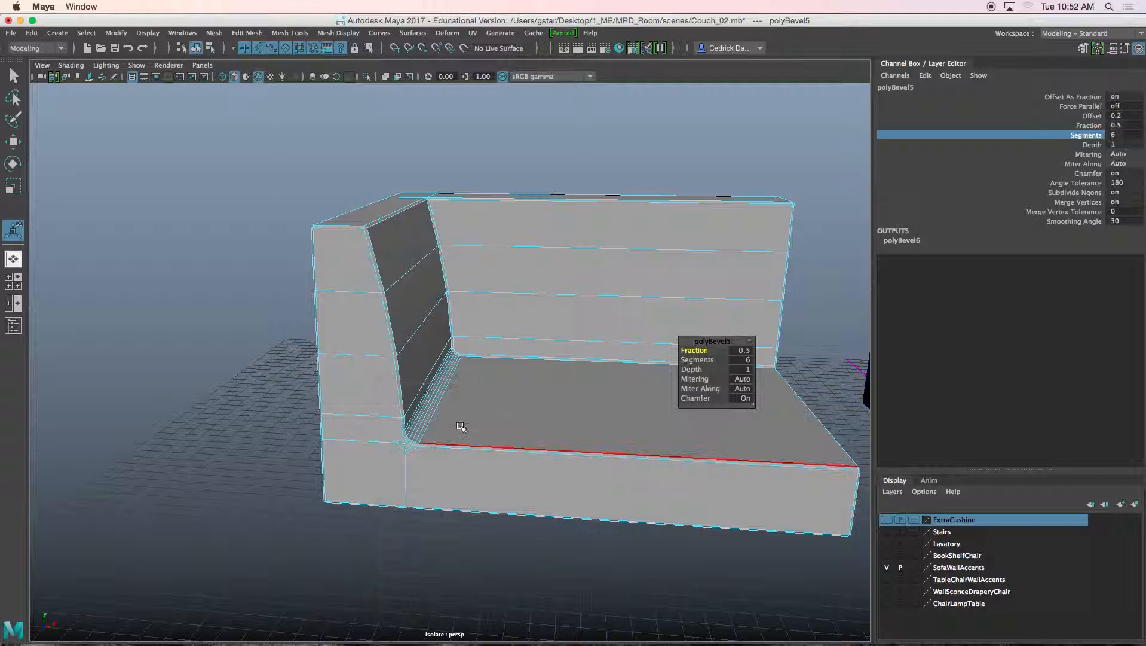
- Try the inner corner bevel at fraction 1 with 8 segments, and at fraction 0.2 with 3 segments
scroll(460, 427, "up", 5)
left_click_drag(494, 422, 455, 453, "alt")
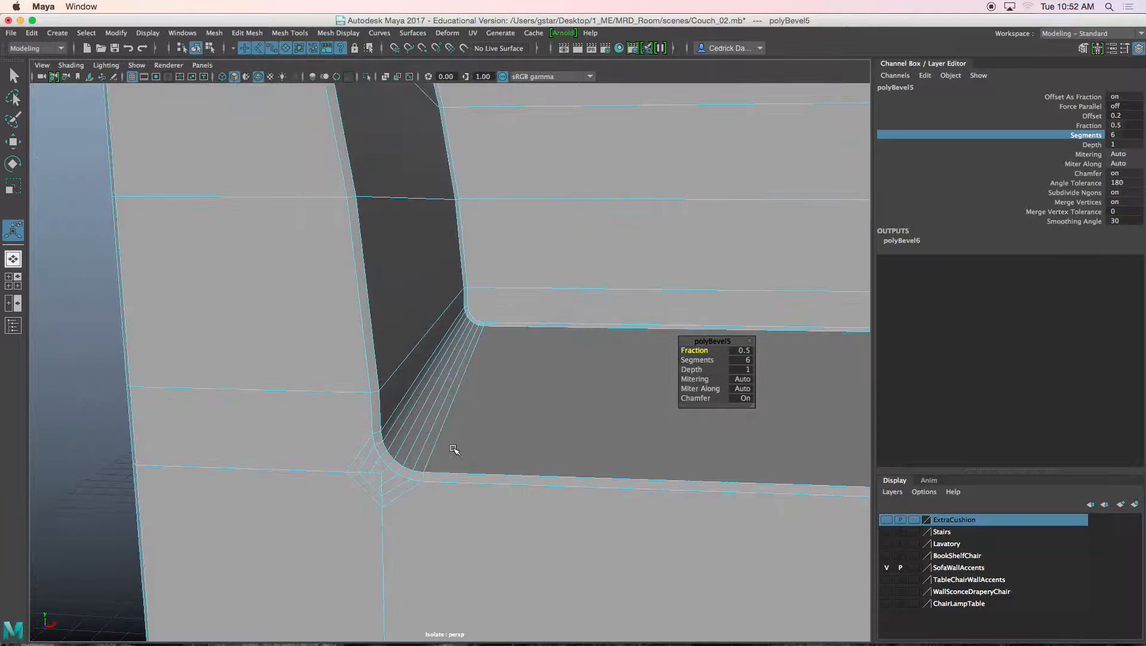
mouse_move(695, 350)
left_mouse_down()
mouse_move(704, 360)
mouse_move(699, 350)
left_mouse_up()
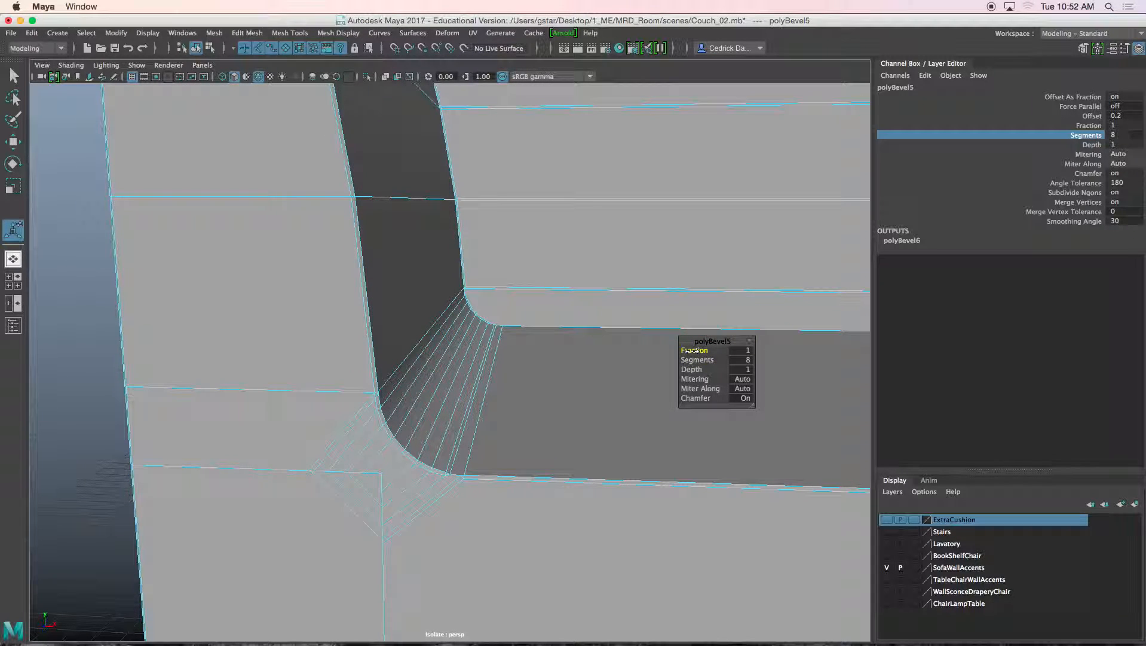
mouse_move(694, 360)
left_mouse_down()
mouse_move(667, 359)
mouse_move(689, 351)
left_mouse_up()
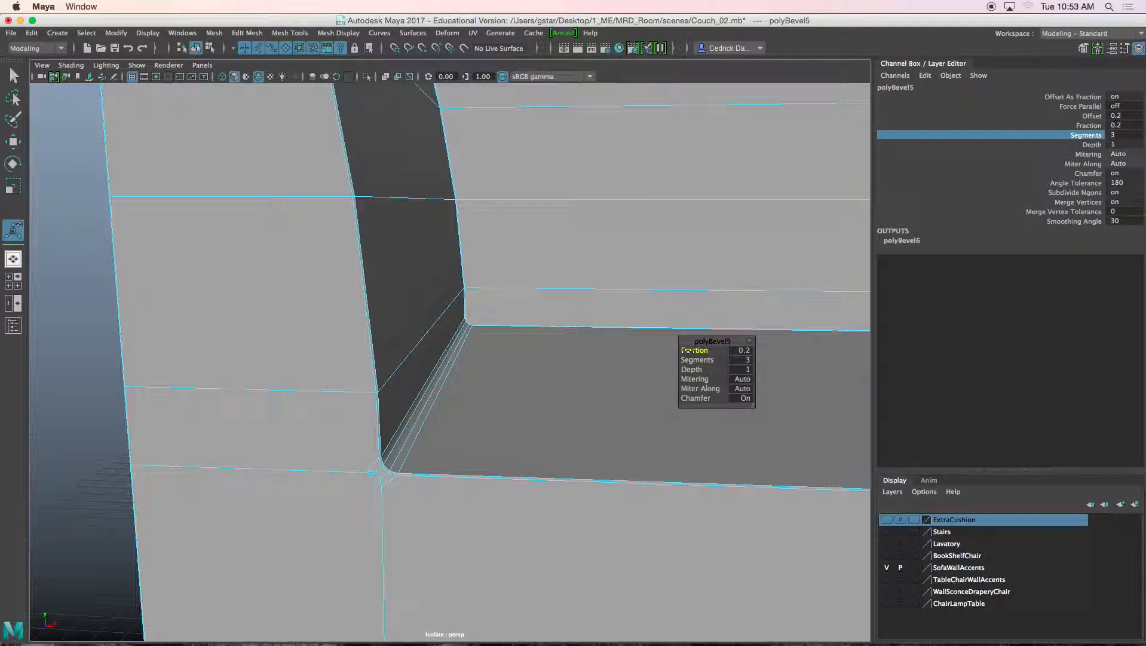
- Try fractions of 0.3, 0.5, 0.4 and 0.6 on the duplicate frame's inner corner bevel
left_click(739, 353)
type("0.3")
key("Return")
left_click(740, 353)
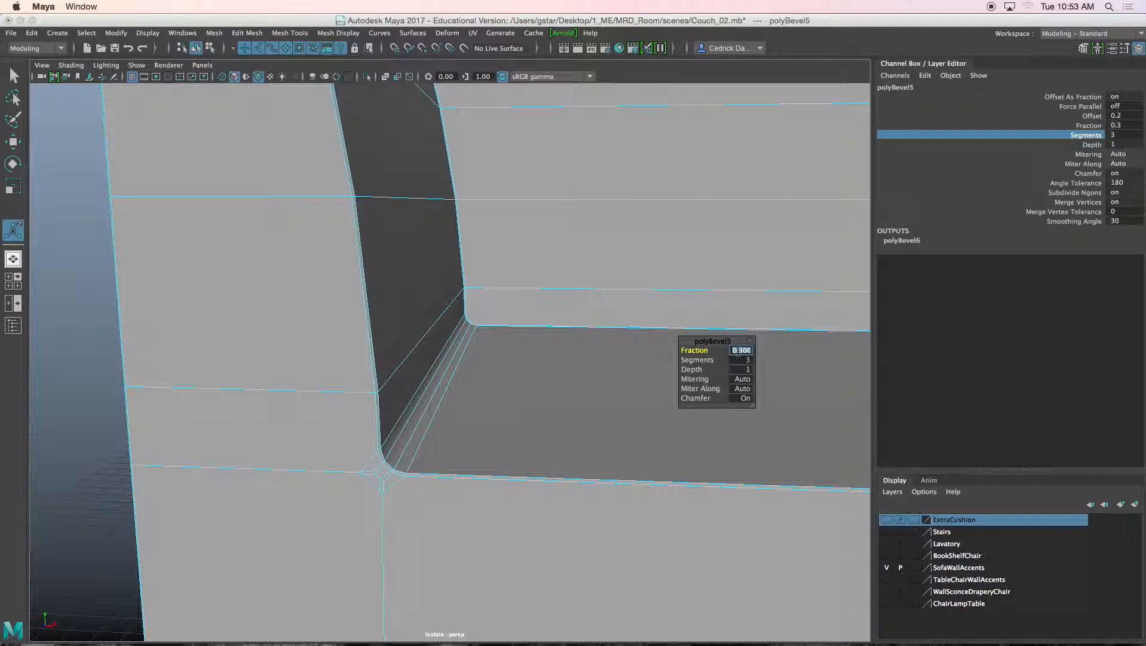
type("0.5")
key("Return")
left_click(741, 351)
type("0.4")
key("Return")
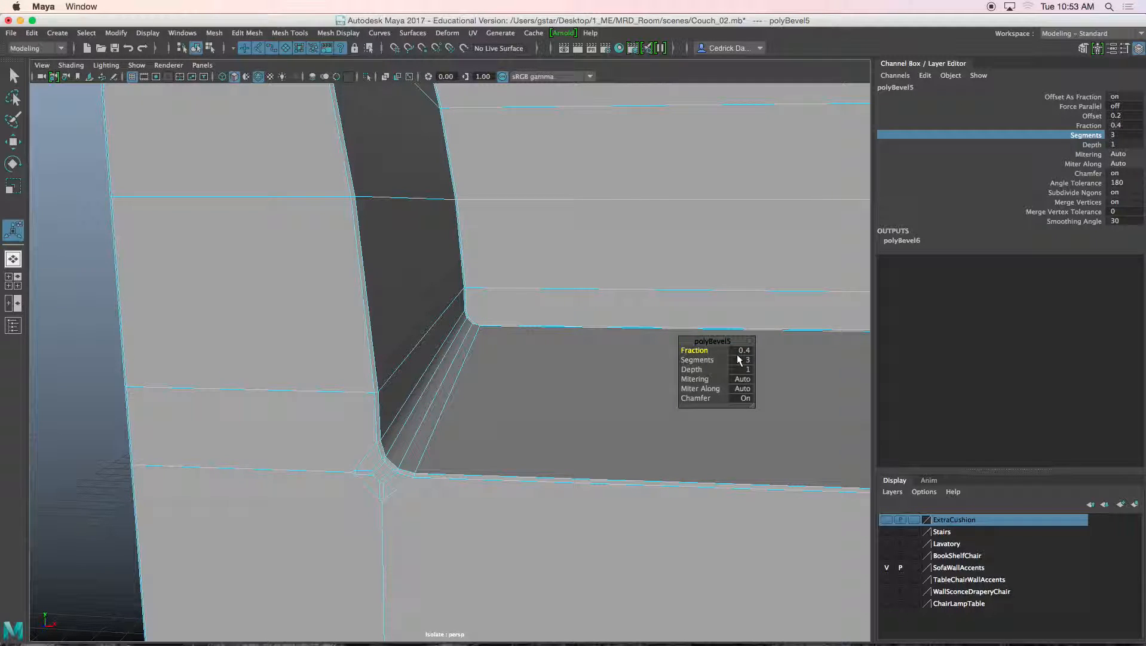
left_click(735, 354)
key("Return")
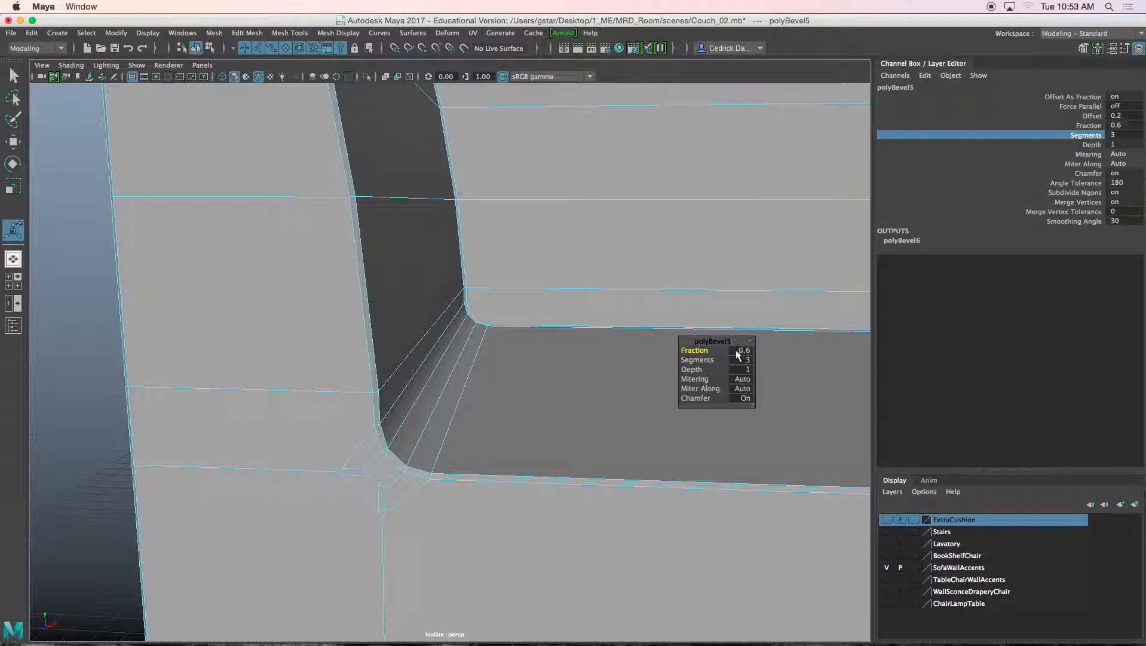
- Reduce the inner corner bevel to 1 segment
left_click(740, 359)
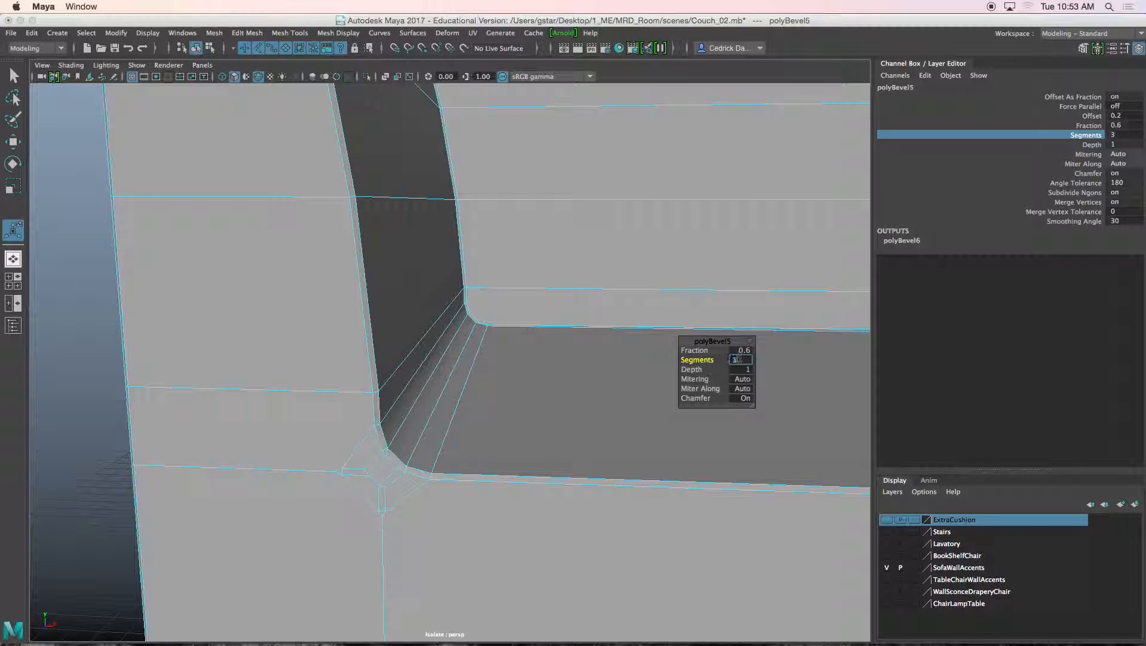
type("1")
key("Return")
scroll(530, 374, "down", 3)
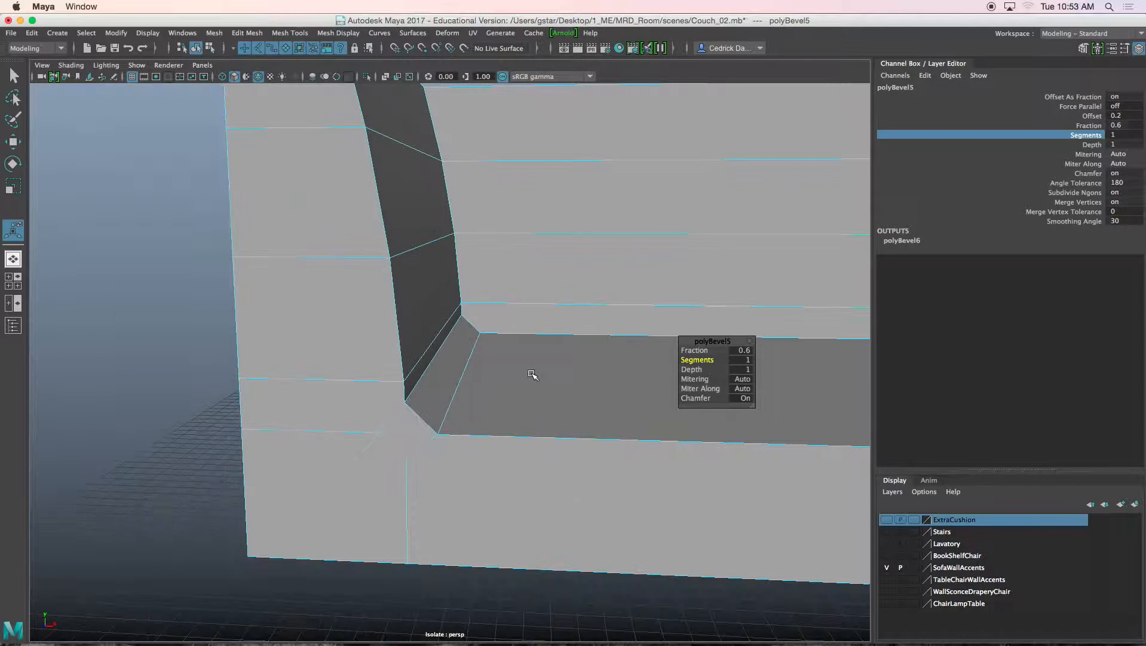
- Undo the latest fraction and segment changes to the inner corner bevel
key("super+z")
key("super+z")
key("super+z")
key("super+z")
key("super+z")
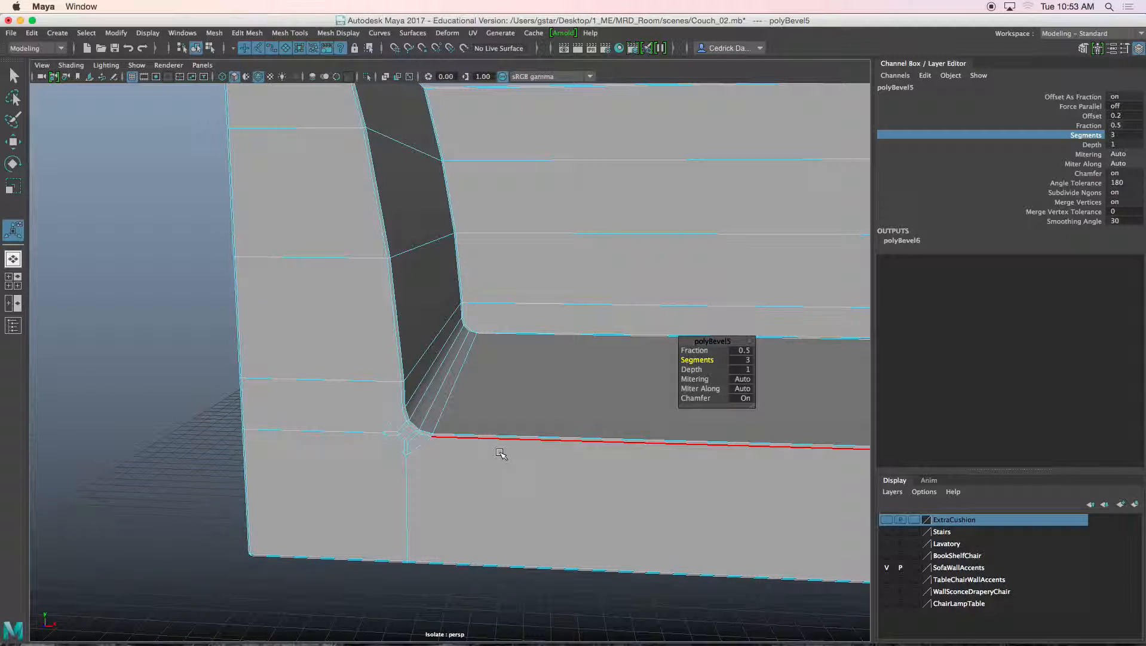
key("super+z")
key("super+z")
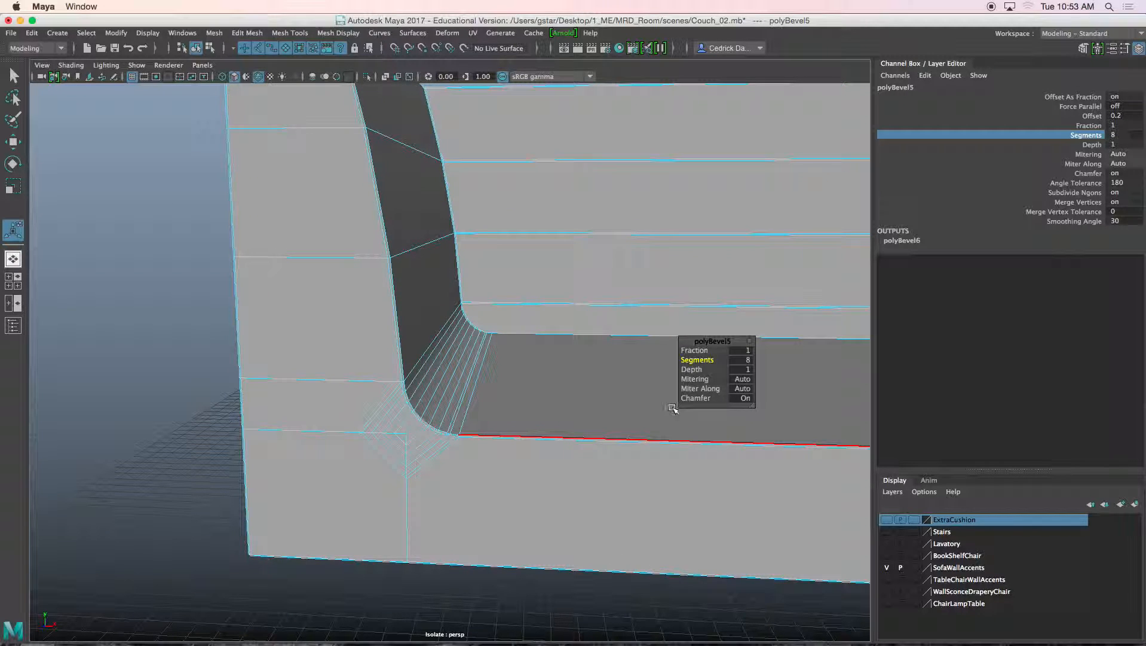
key("super+z")
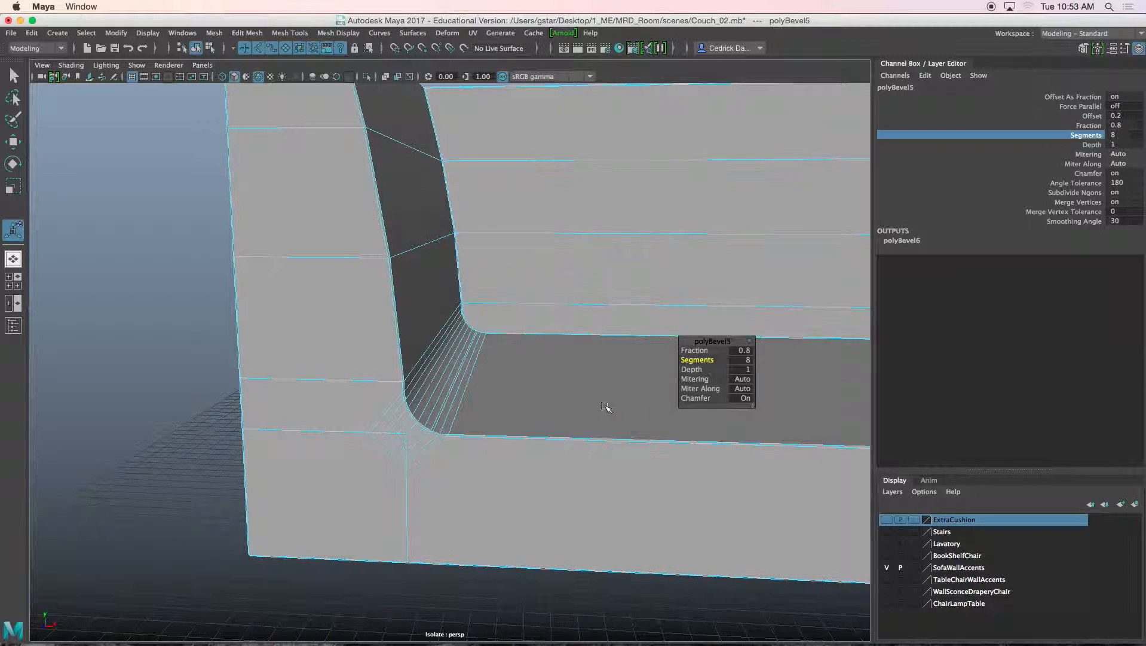
key("super+z")
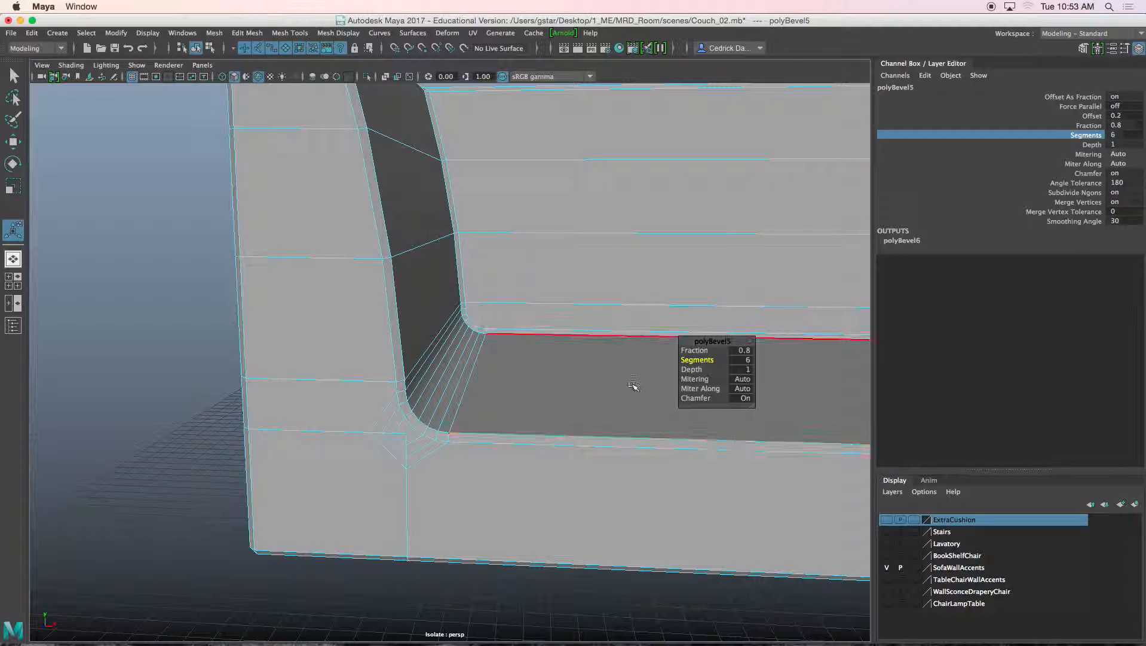
- Set the inner corner bevel to a fraction of 0.9 with 1 segment, after trying a fraction of 1
left_click_drag(686, 350, 693, 350)
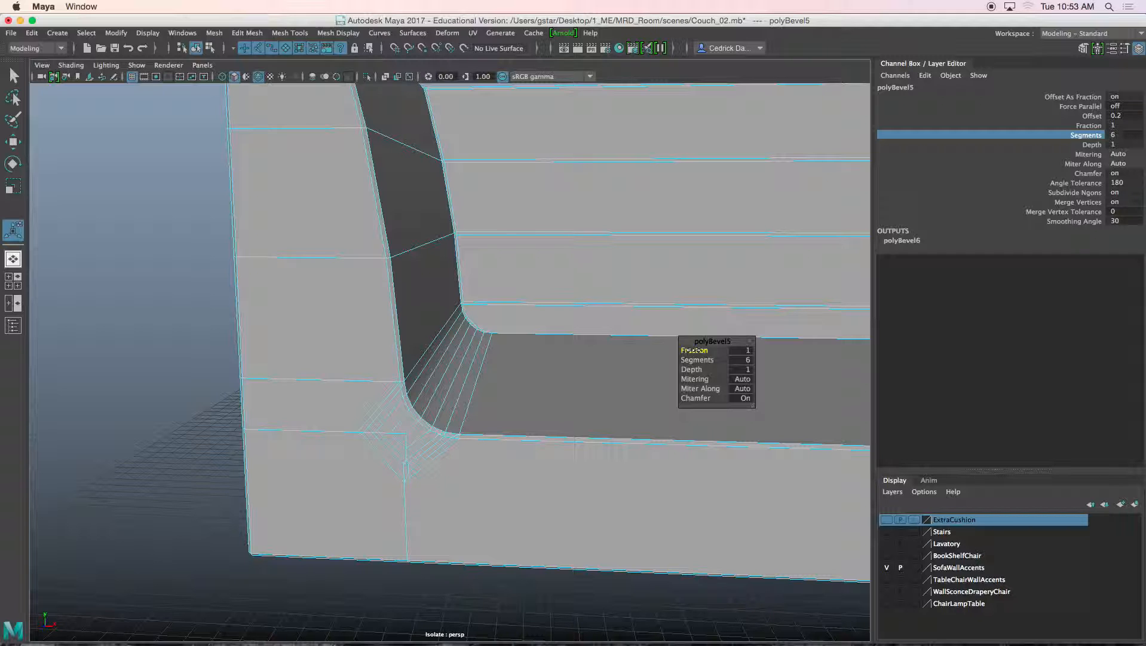
left_click_drag(692, 350, 690, 350)
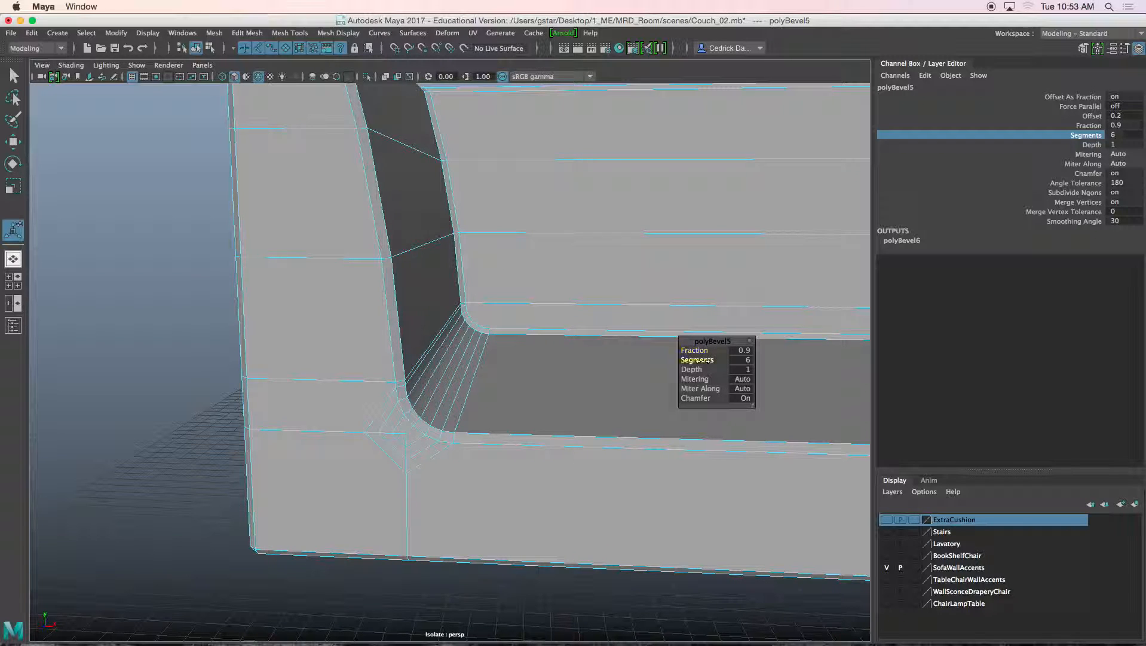
left_click_drag(696, 360, 664, 362)
scroll(663, 362, "down", 5)
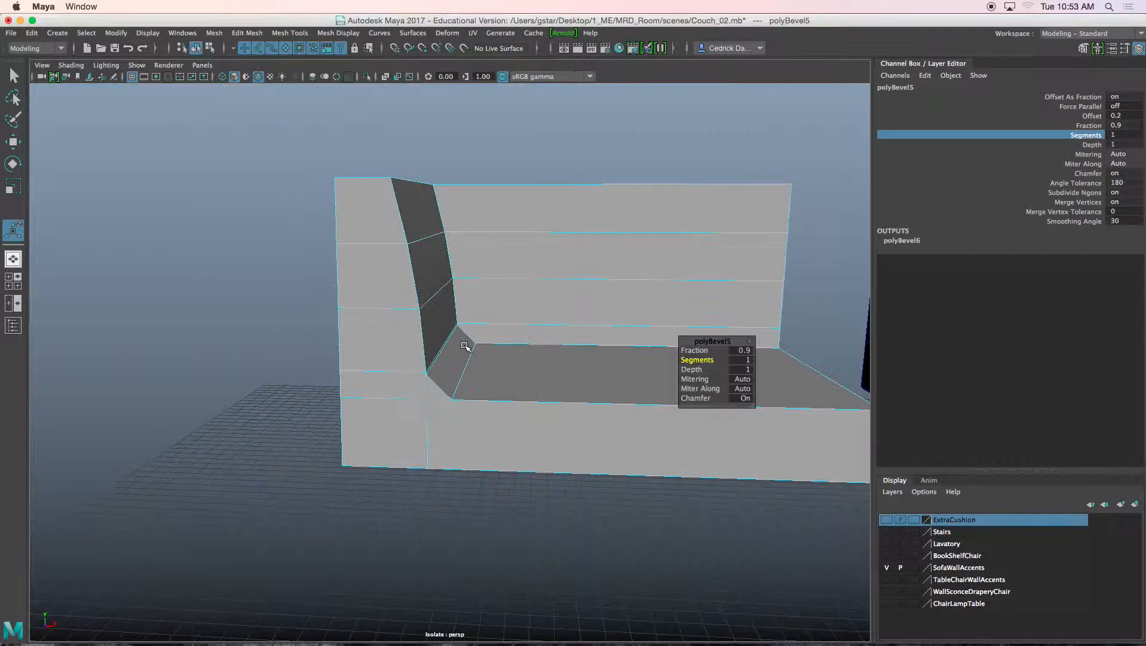
- Return to object selection and delete the duplicate couch frame, keeping the original beveled one
right_click_drag(432, 290, 491, 272)
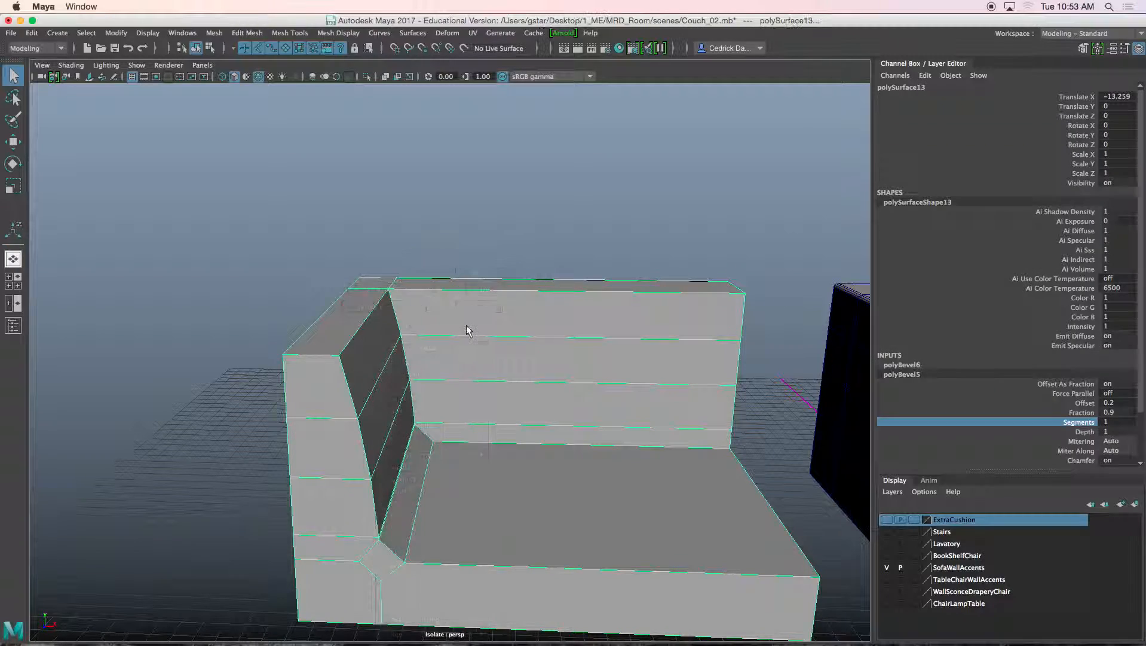
middle_click_drag(508, 351, 304, 318, "alt")
key("Delete")
scroll(377, 327, "down", 5)
scroll(304, 318, "up", 4)
mouse_move(304, 318)
left_mouse_down("alt")
mouse_move(294, 315)
mouse_move(304, 315)
left_mouse_up("alt")
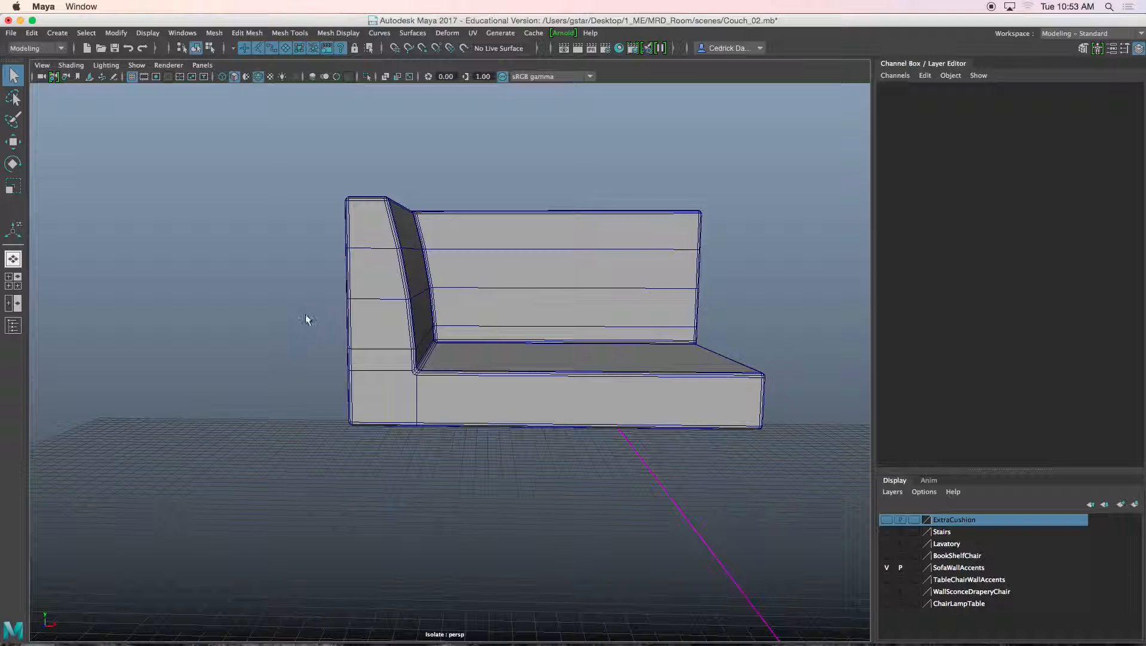
- Check the remaining frame's beveled edges and turn off isolation to show the whole couch with the reference photo
scroll(336, 315, "up", 5)
scroll(337, 315, "down", 1)
scroll(367, 324, "down", 3)
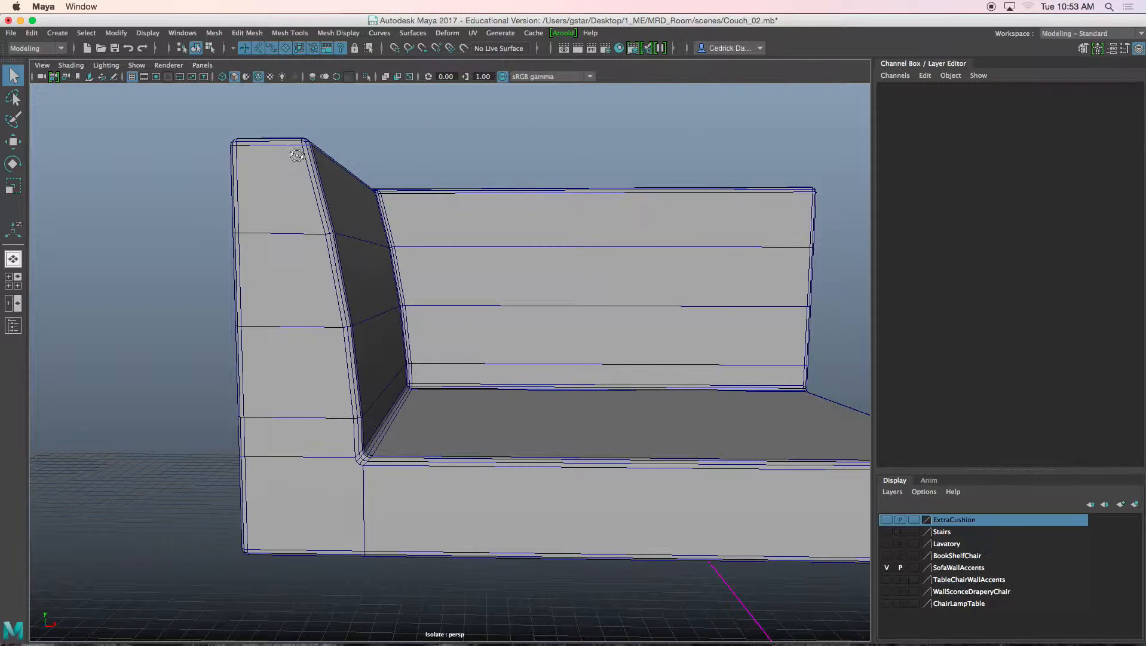
left_click_drag(297, 155, 302, 158, "alt")
key("ctrl+1")
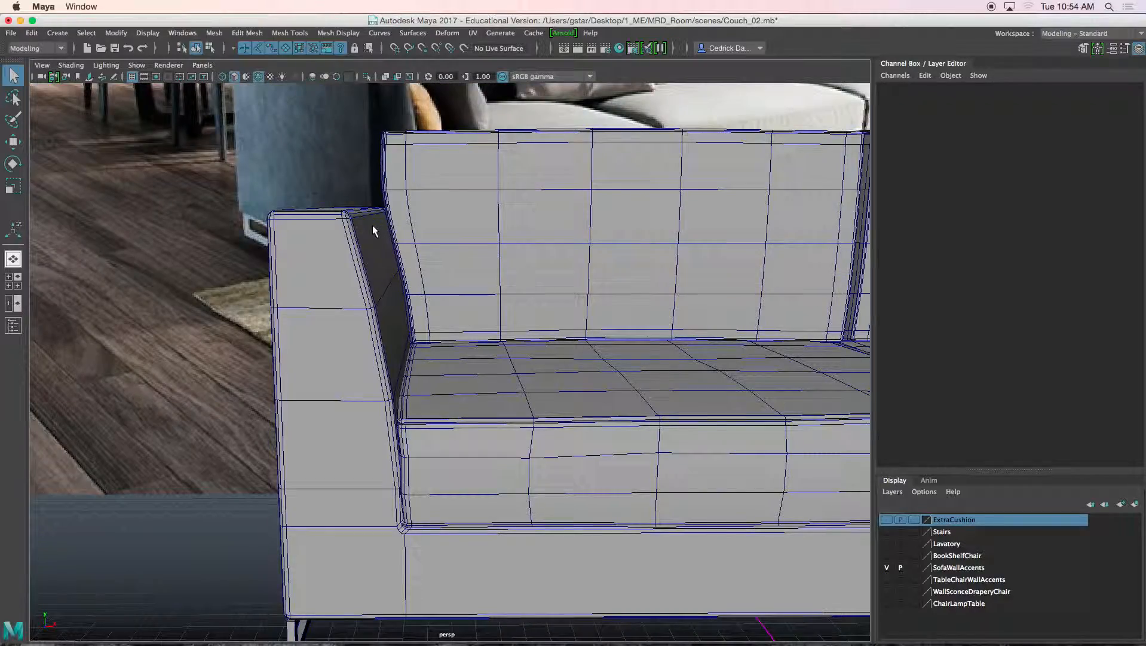
- Examine the armrest's front faces against the couch in the reference photo, ending with the couch frame selected as an object
scroll(372, 227, "down", 3)
mouse_move(383, 303)
left_mouse_down("alt")
mouse_move(373, 298)
mouse_move(393, 318)
mouse_move(411, 310)
mouse_move(388, 307)
left_mouse_up("alt")
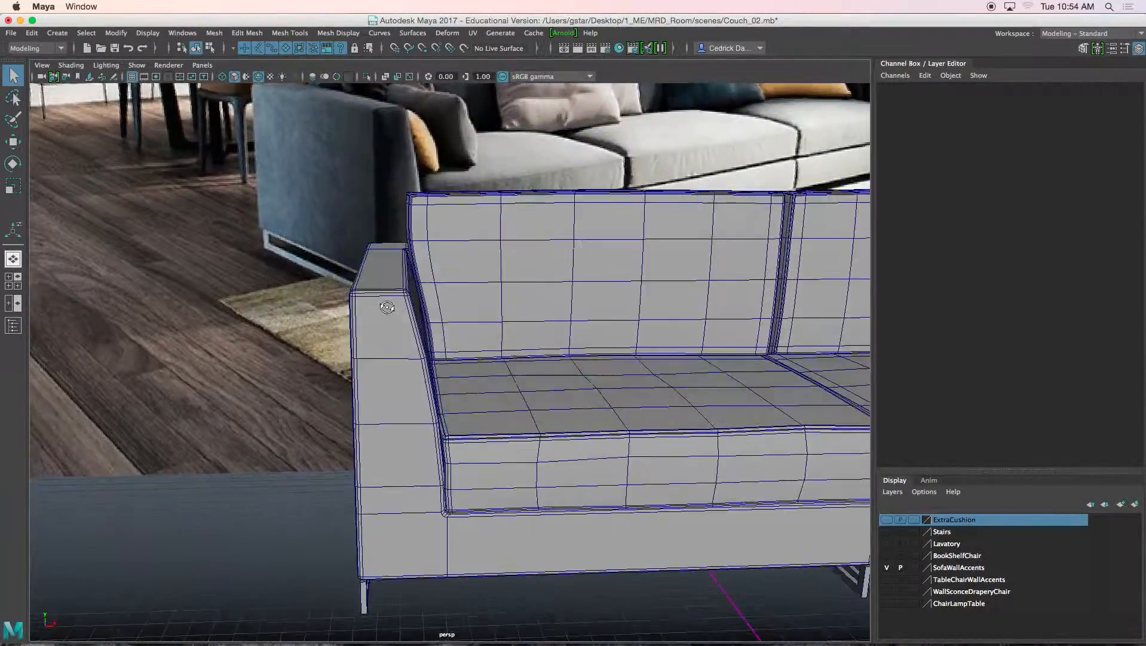
left_click(387, 307)
scroll(401, 310, "up", 5)
right_click_drag(397, 236, 396, 269)
left_click(395, 254)
left_click(410, 314, "shift")
left_click(411, 406, "shift")
left_click(411, 470, "shift")
left_click(412, 508, "shift")
left_click_drag(412, 508, 435, 522, "alt")
middle_click_drag(411, 132, 393, 294, "alt")
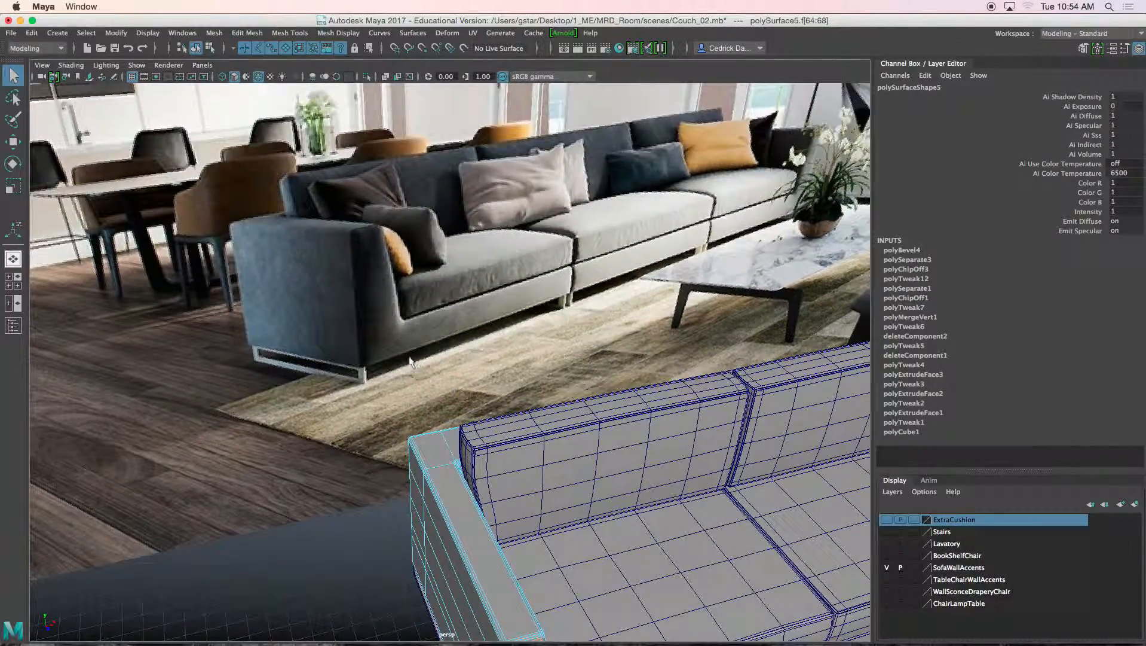
middle_click_drag(424, 425, 410, 318, "alt")
left_click_drag(420, 378, 415, 336, "alt")
scroll(413, 335, "up", 3)
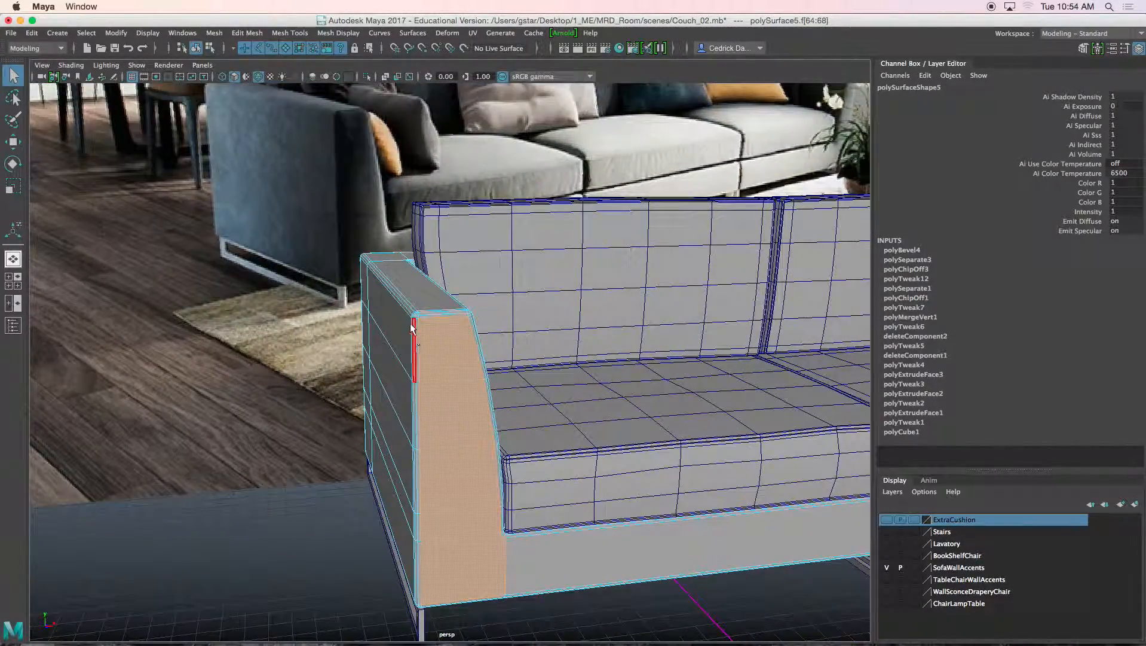
right_click_drag(428, 290, 472, 273)
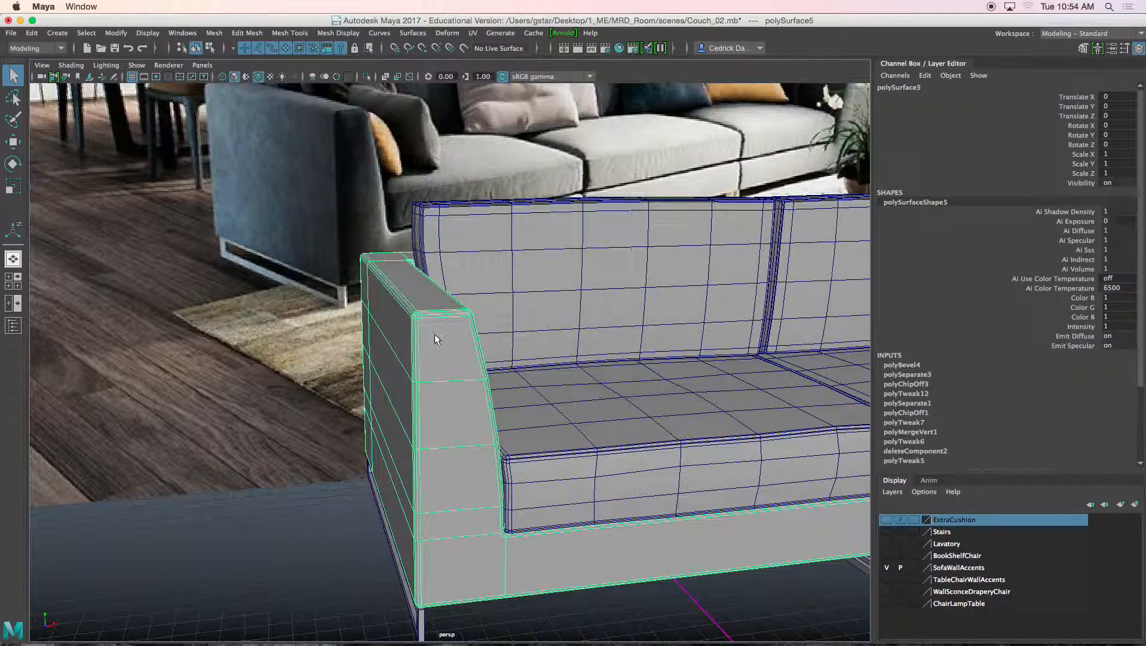
- Set the Insert Edge Loop tool to multiple edge loops with a count of 2, and insert loops down the armrest's front face
scroll(435, 339, "up", 3)
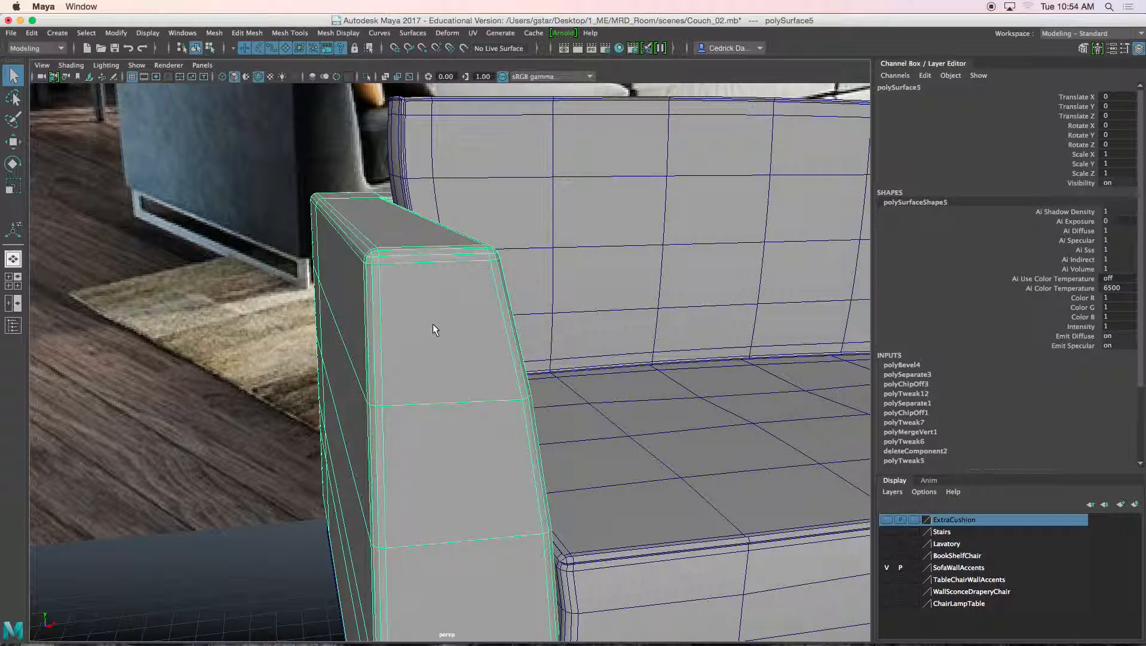
left_click(307, 34)
left_click(326, 123)
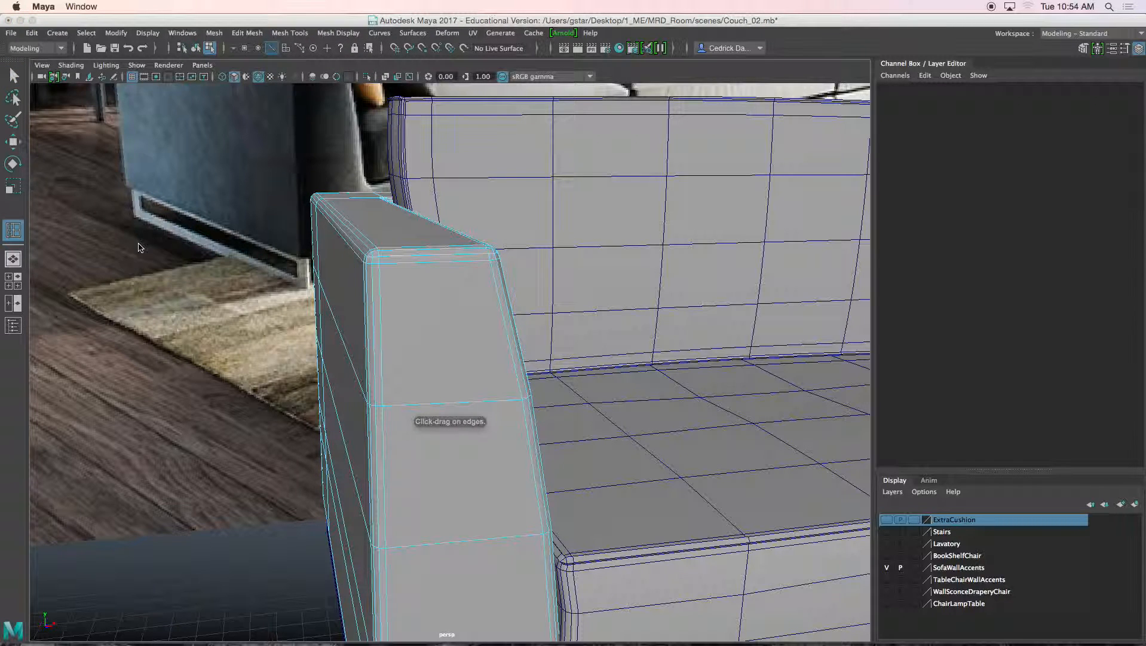
double_click(13, 230)
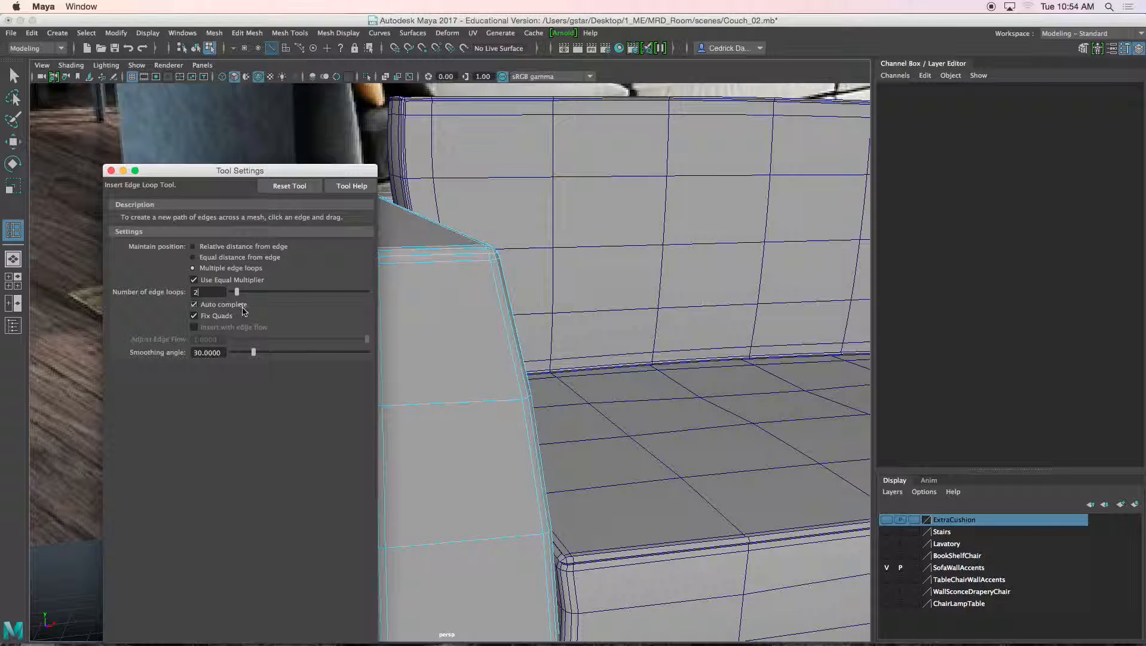
left_click(112, 172)
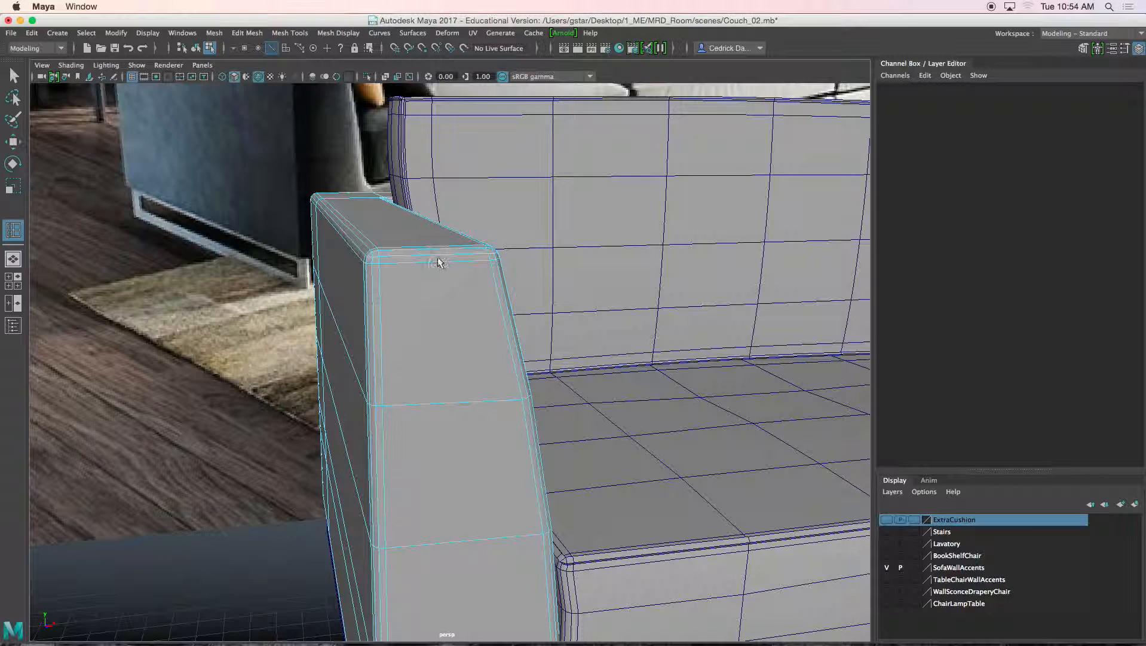
left_click(415, 257)
- Insert two evenly spaced edge loops along the base rail and two more along the back part of the frame
middle_click_drag(446, 349, 388, 120, "alt")
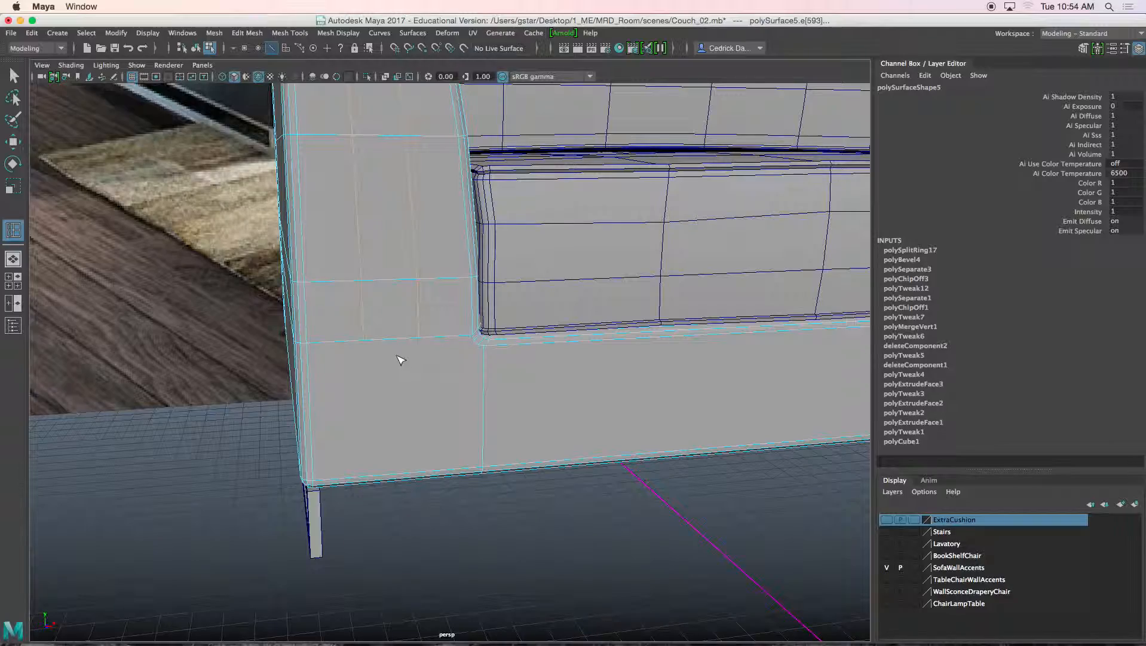
middle_click_drag(418, 389, 417, 353, "alt")
left_click(419, 338)
left_click_drag(418, 336, 522, 374, "alt")
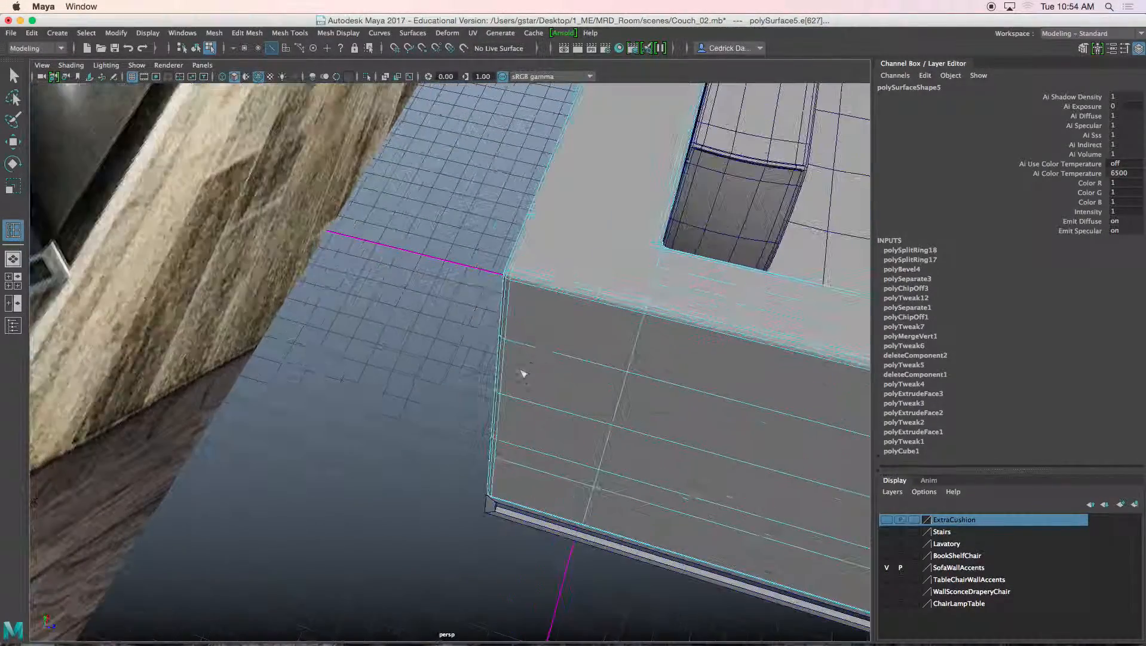
left_click(584, 226)
left_click_drag(583, 227, 511, 267, "alt")
scroll(535, 251, "up", 3)
- With the Multi-Cut tool, connect the loop ends across the frame's top rear corner, where the armrest meets the back
key("w")
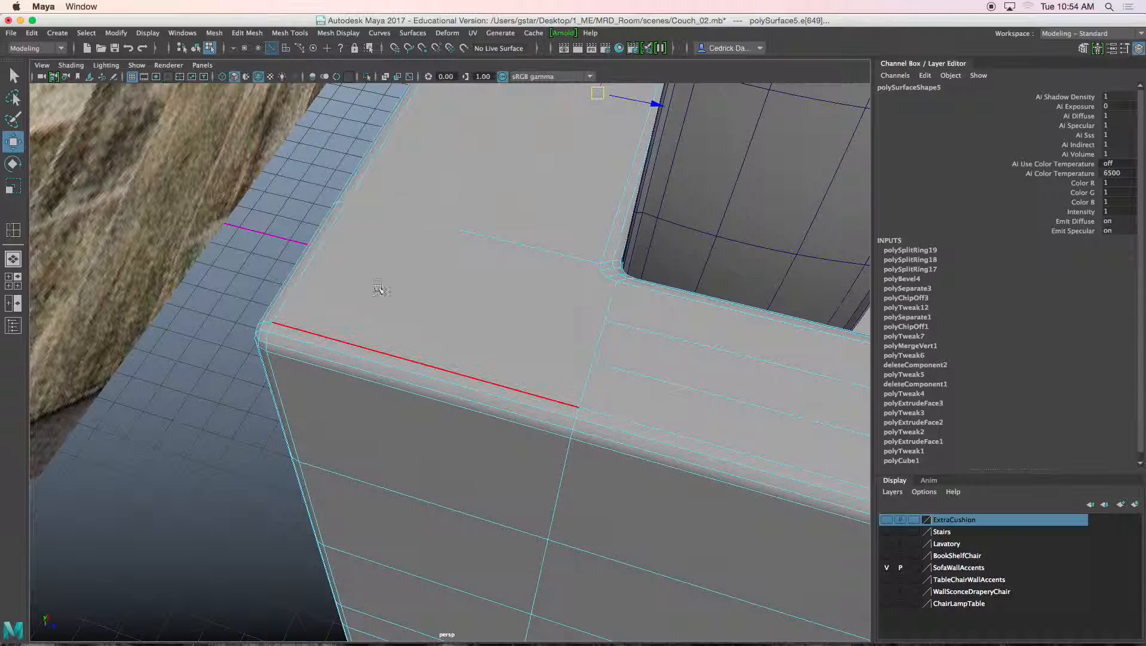
right_click_drag(511, 286, 540, 273)
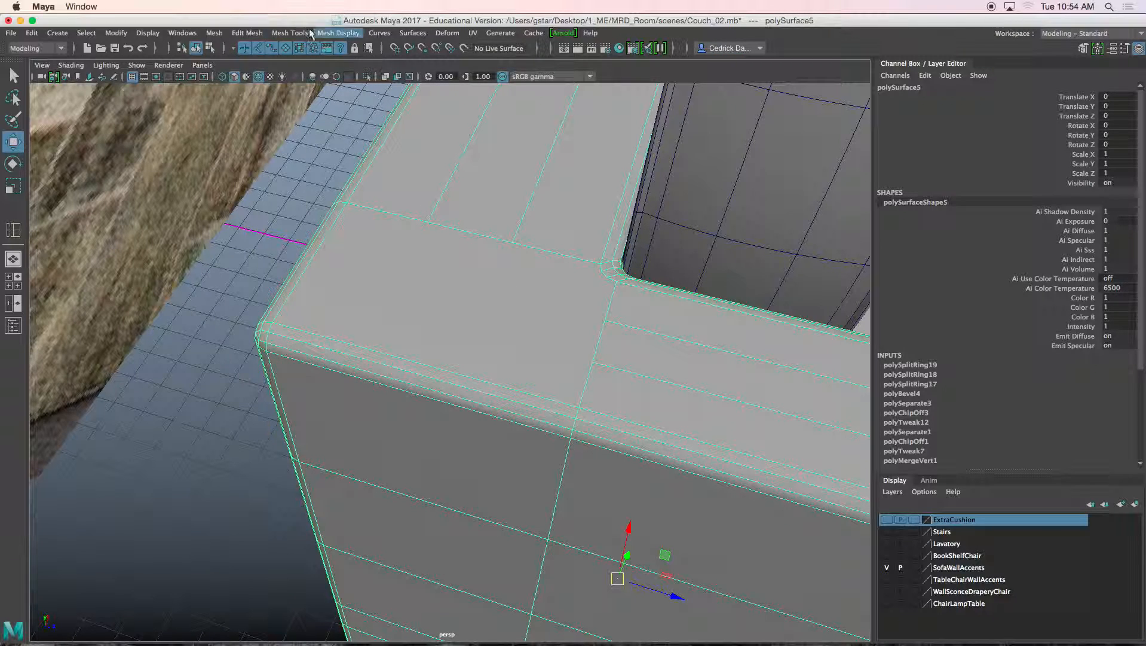
left_click(290, 33)
left_click(311, 146)
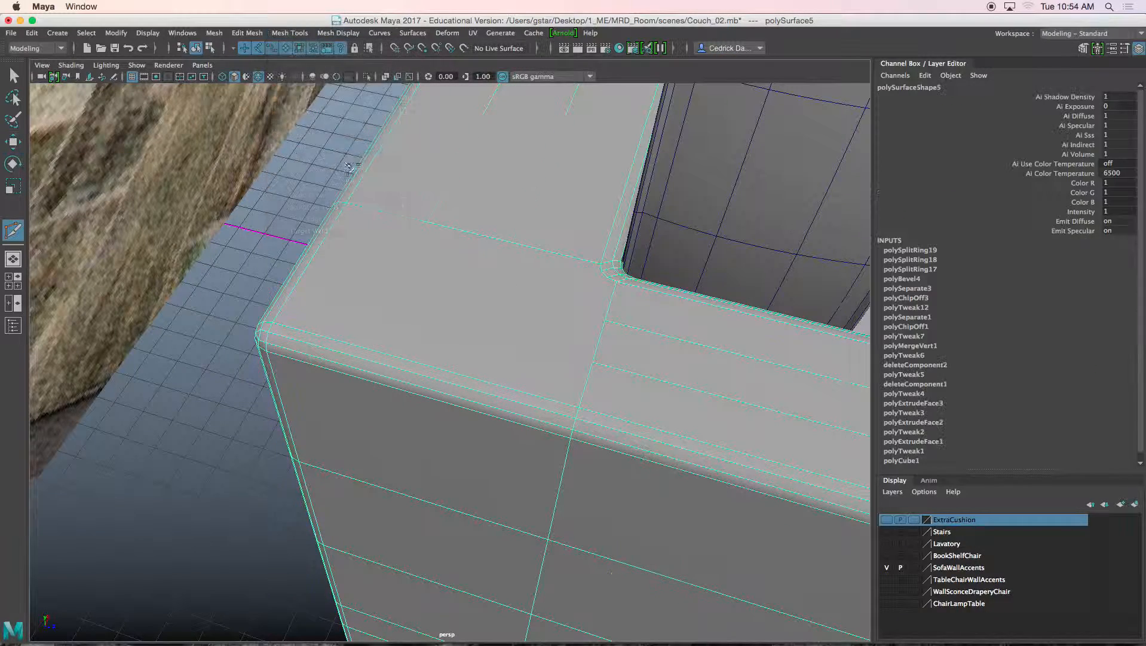
left_click(512, 243)
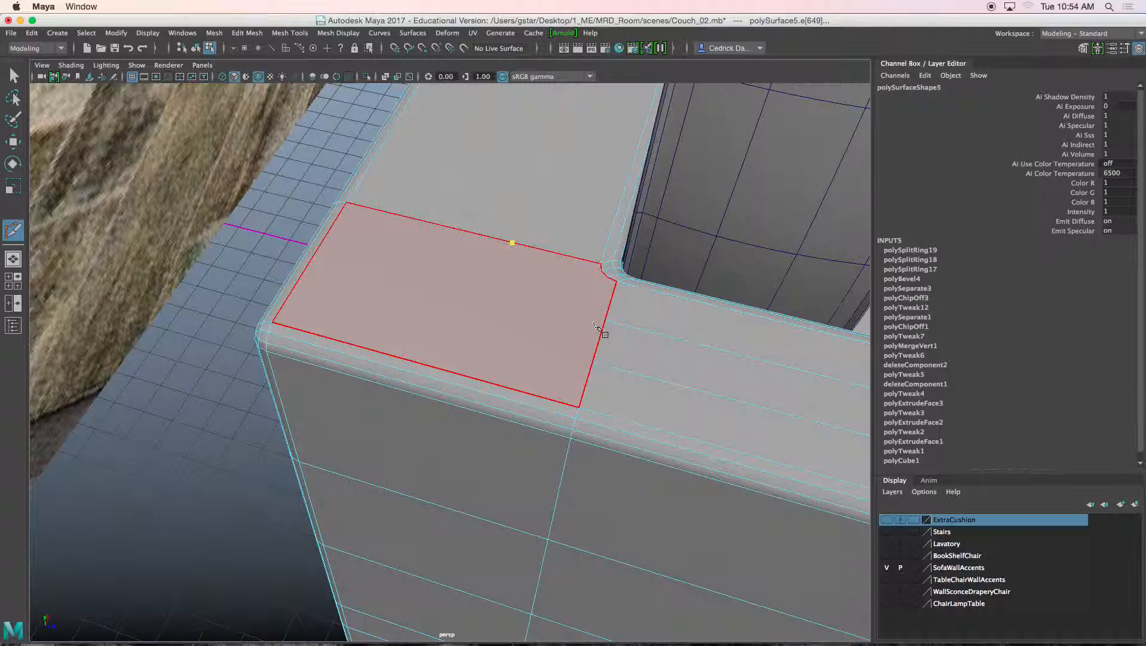
left_click(606, 323)
key("Return")
left_click(428, 222)
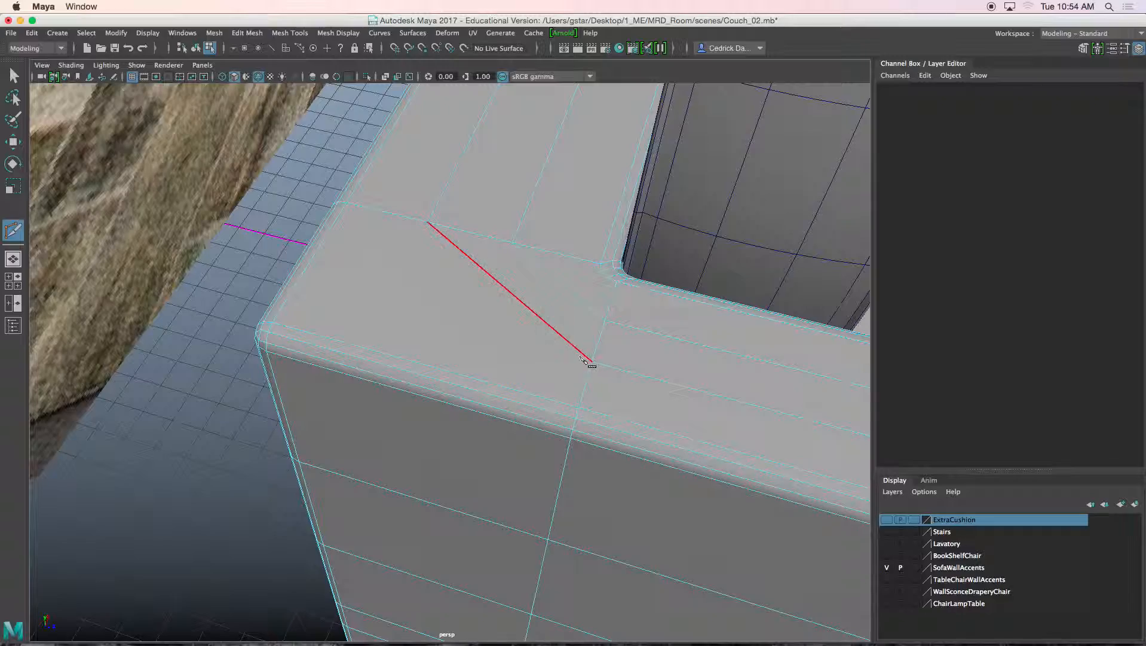
- Cut two diagonal edges across the front lower corner face, joining the armrest's inner and outer loops to the matching base rail loops
scroll(604, 322, "down", 5)
left_click_drag(627, 341, 524, 306, "alt")
scroll(523, 304, "up", 3)
left_click(350, 271)
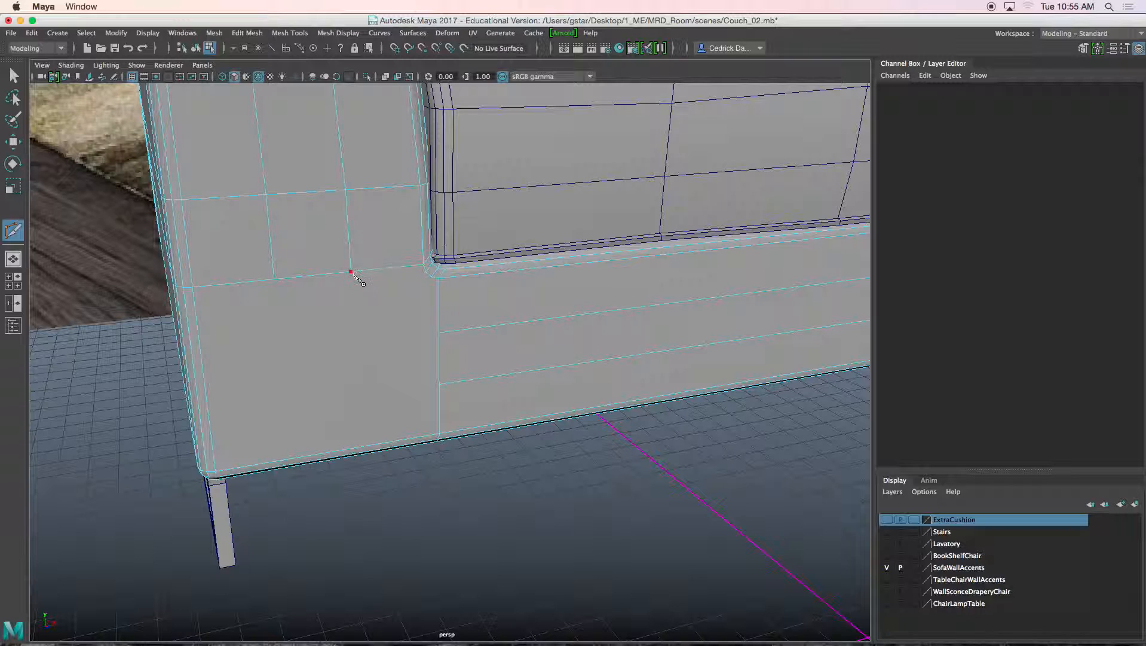
left_click(439, 333)
key("Return")
left_click(274, 279)
scroll(380, 378, "down", 4)
left_click(445, 376)
key("Return")
- Cut a diagonal edge across the front corner face from the rounded inner corner to the outer bottom corner
mouse_move(452, 384)
left_mouse_down("alt")
mouse_move(401, 369)
mouse_move(465, 365)
left_mouse_up("alt")
scroll(420, 363, "up", 4)
scroll(465, 364, "up", 4)
scroll(378, 356, "up", 4)
middle_click_drag(425, 222, 445, 219, "alt")
left_click(562, 120)
left_click_drag(333, 270, 370, 231, "alt")
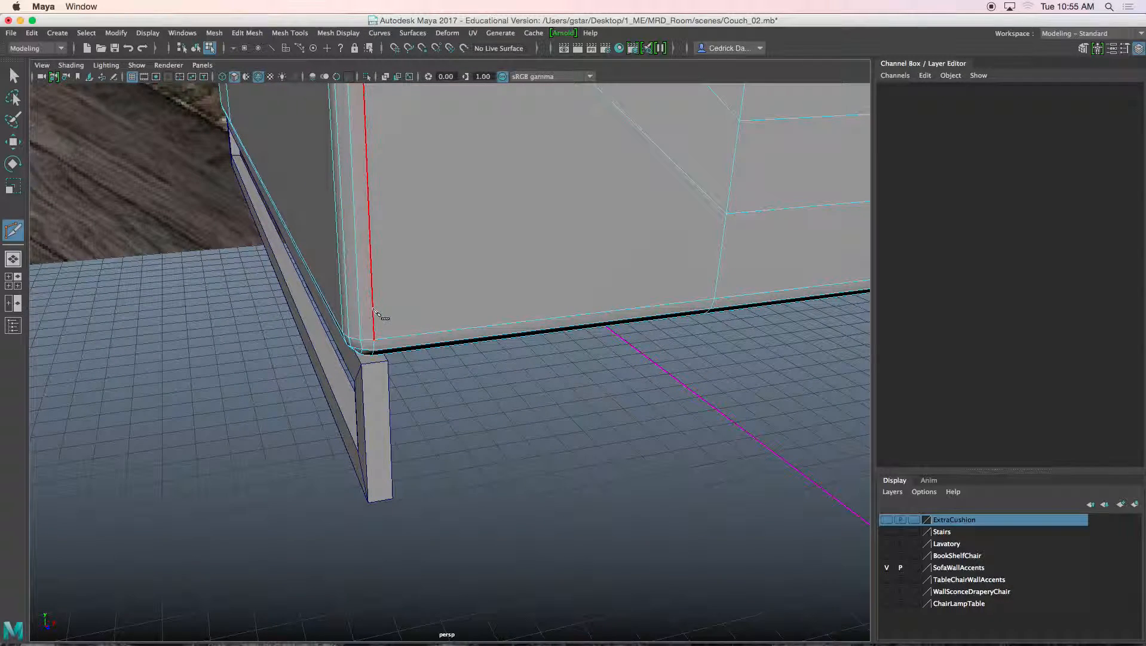
left_click(375, 340)
scroll(395, 286, "up", 4)
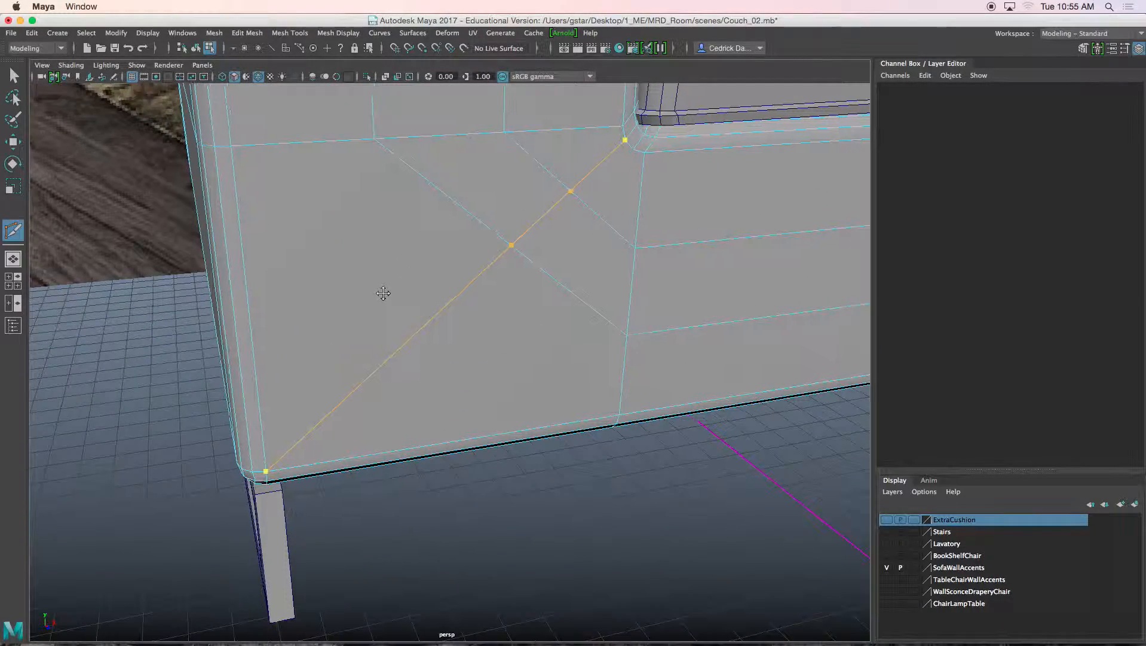
key("Return")
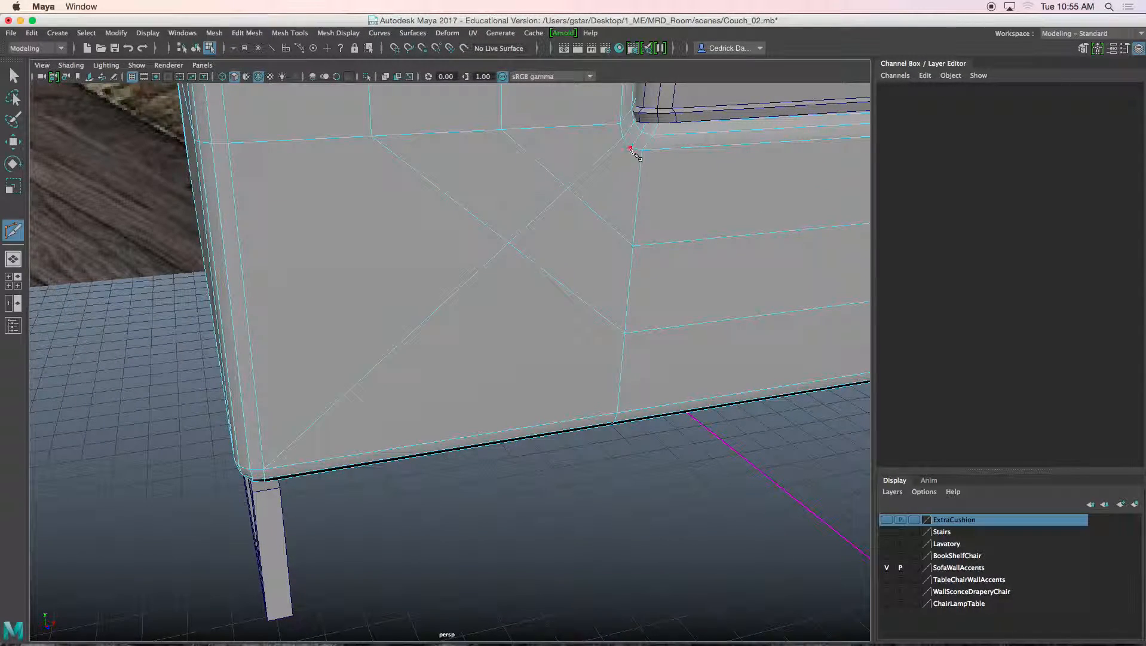
- Cut a second diagonal beside the first, from the inner corner's neighbouring vertex to the same outer bottom corner
left_click(632, 149)
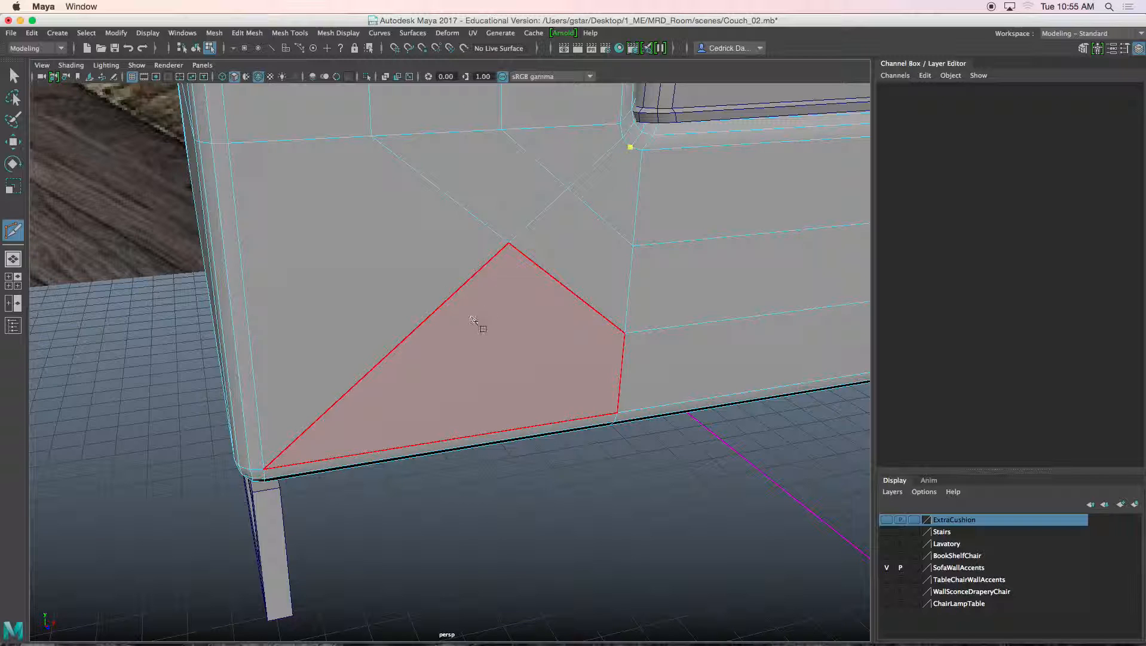
left_click(264, 470)
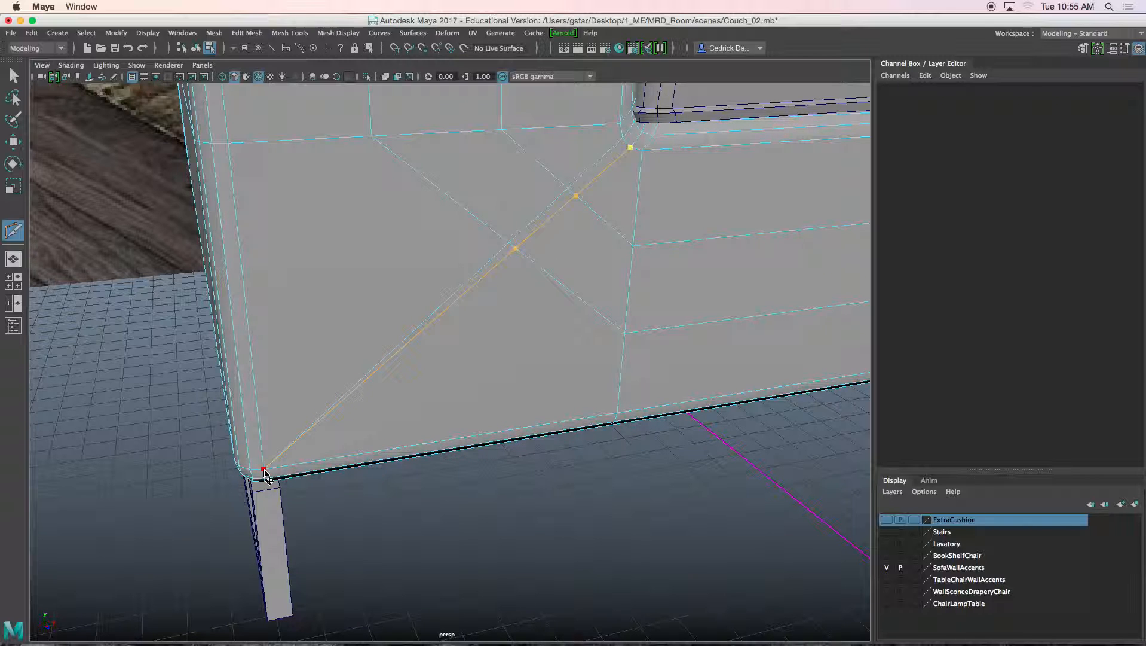
key("super+z")
middle_click_drag(435, 361, 422, 289, "alt")
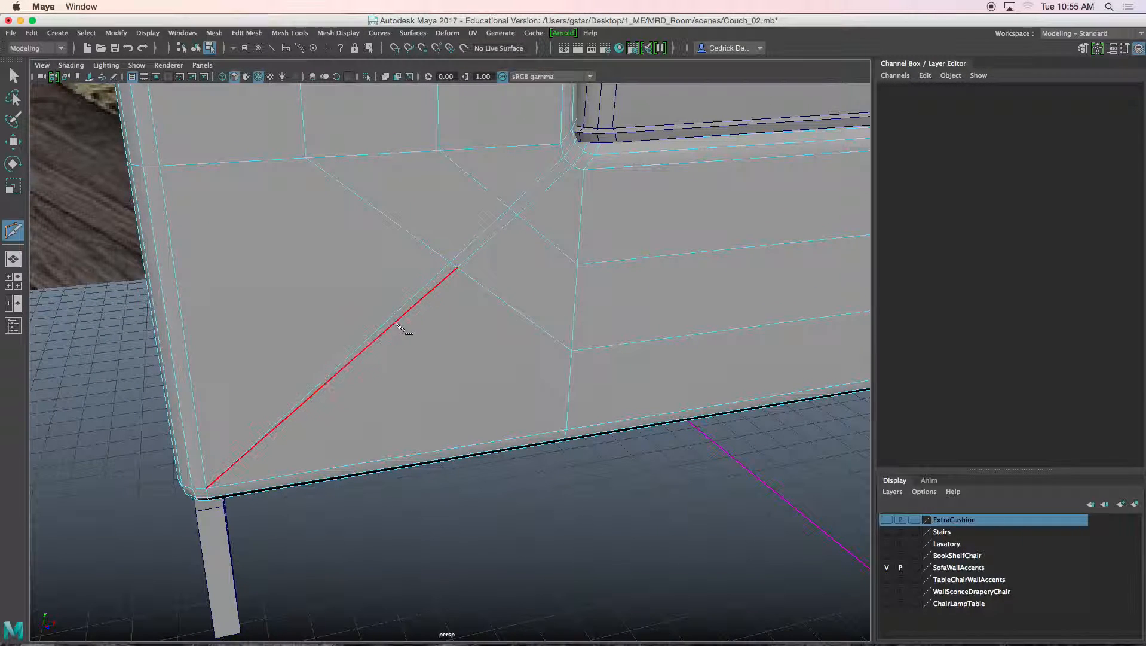
key("super+shift+z")
- Delete the outer segments of both diagonals, between the outer cross cut and the bottom corner
key("w")
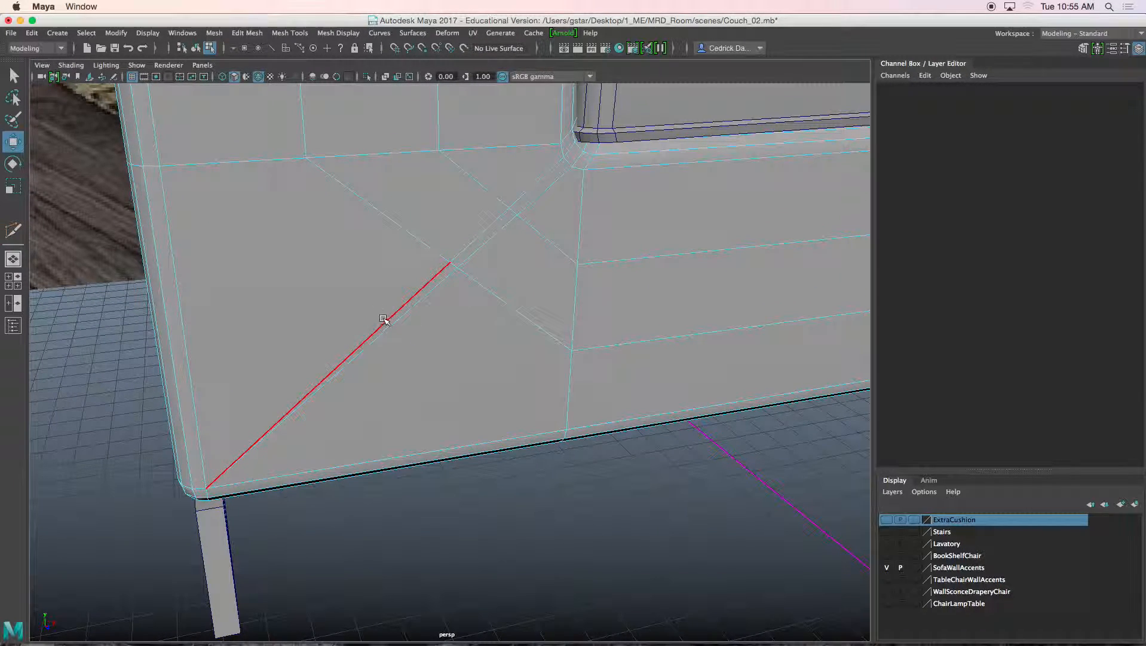
left_click(388, 323)
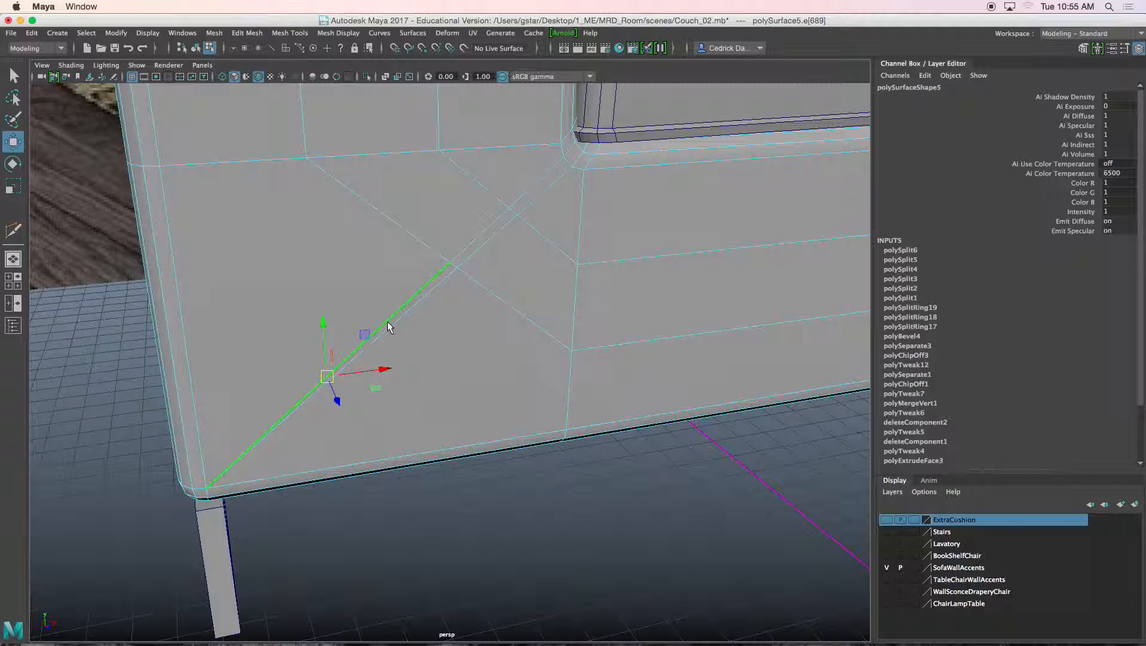
key("Delete")
left_click(413, 313)
key("Delete")
- In the front view, move the outer pair of corner vertices down and outward to line up with the outer armrest and rail loops
scroll(457, 259, "down", 5)
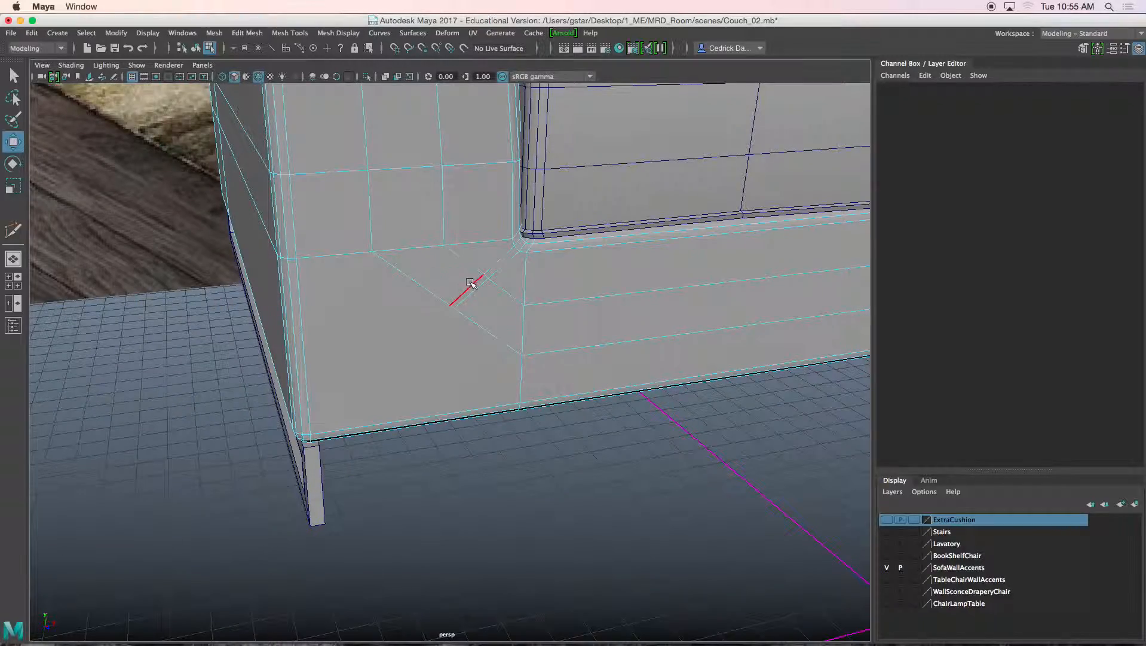
right_click_drag(473, 282, 443, 294)
left_click_drag(444, 305, 441, 279, "alt")
middle_click_drag(441, 278, 442, 317, "alt")
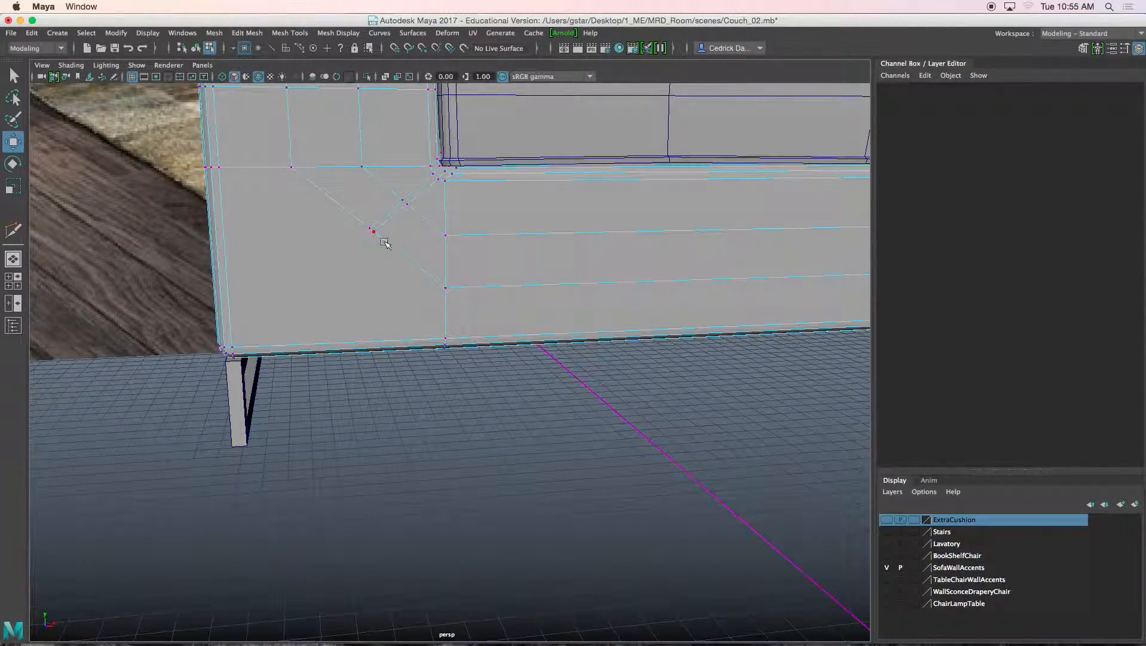
key("space")
left_click_drag(370, 234, 367, 268)
scroll(361, 341, "down", 8)
middle_click_drag(377, 381, 671, 188, "alt")
scroll(450, 359, "up", 5)
scroll(452, 361, "up", 2)
middle_click_drag(329, 357, 448, 341, "alt")
scroll(448, 341, "up", 7)
left_click_drag(522, 279, 435, 352)
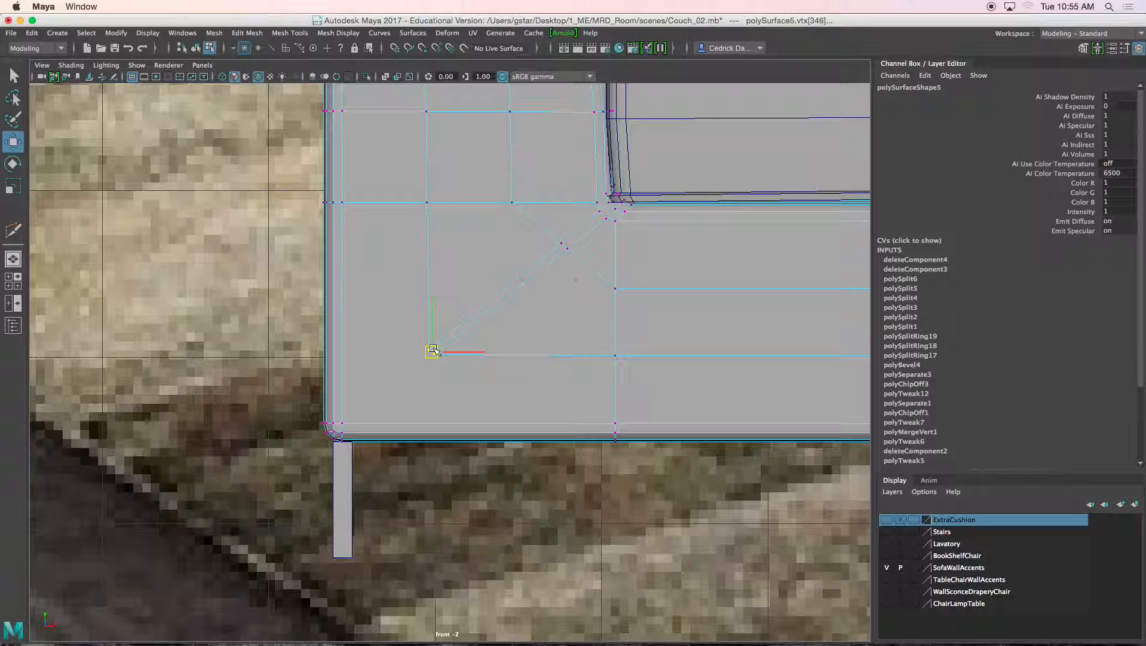
- Move the inner pair of corner vertices diagonally outward to line up with the inner armrest and rail loops
left_click(564, 245)
left_click_drag(566, 246, 520, 285)
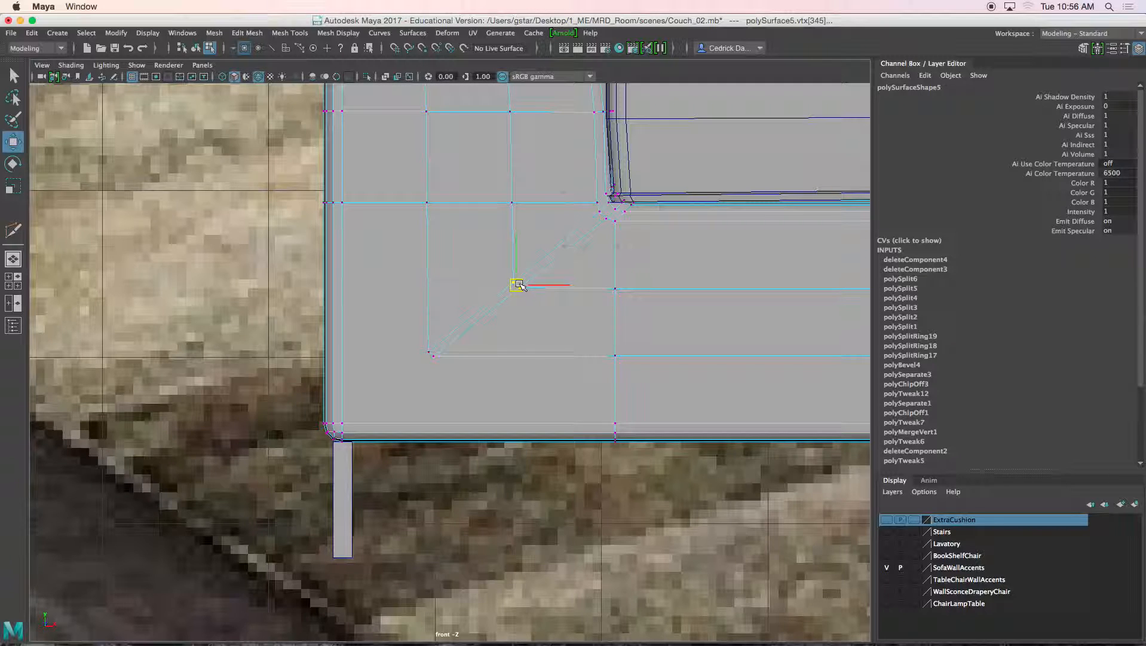
scroll(418, 370, "up", 5)
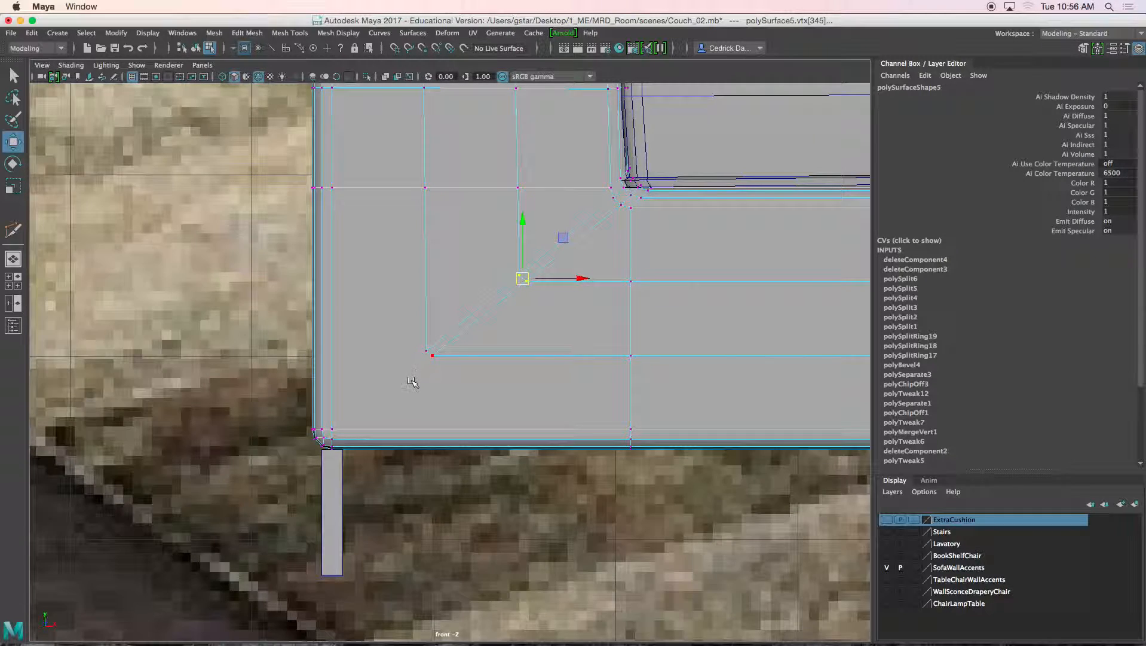
- Set the Insert Edge Loop tool to relative distance and insert single loops through the outer side and bottom edges of the front corner
right_click_drag(336, 353, 386, 272)
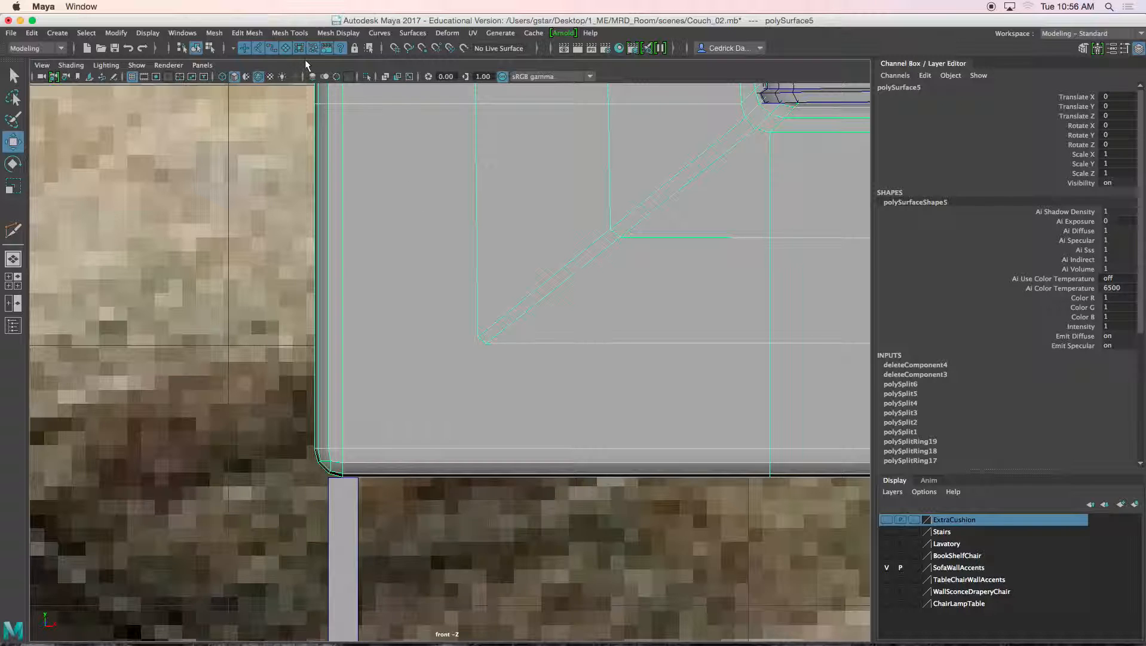
left_click(290, 33)
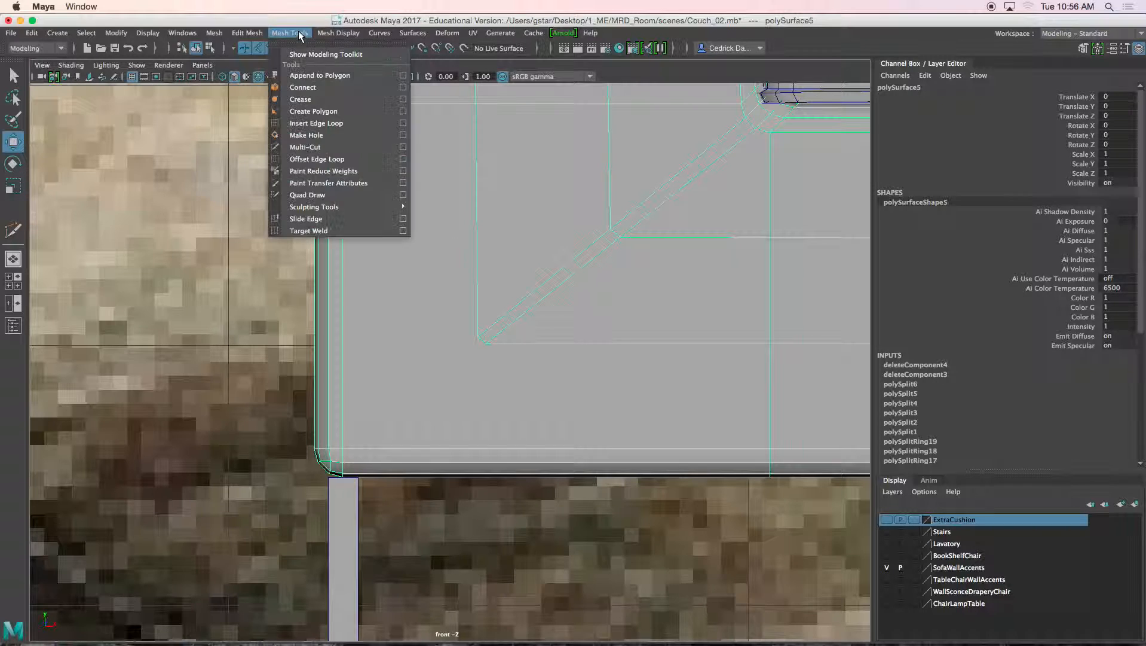
left_click(404, 126)
left_click(201, 250)
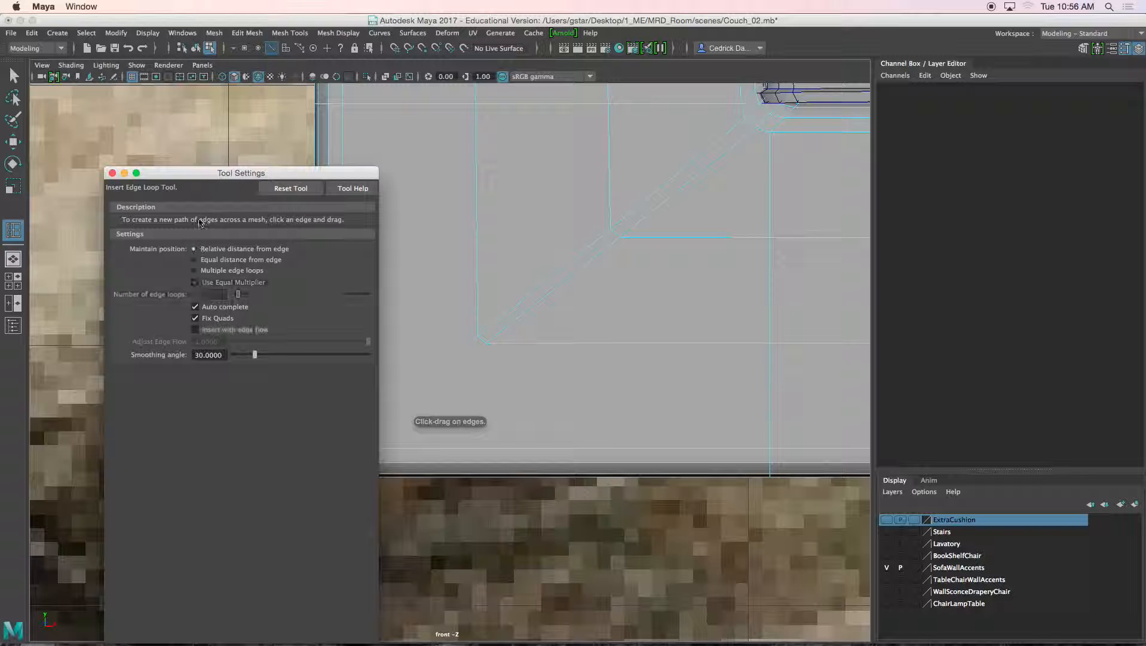
left_click_drag(269, 172, 191, 151)
left_click_drag(329, 347, 328, 345)
left_click(327, 356)
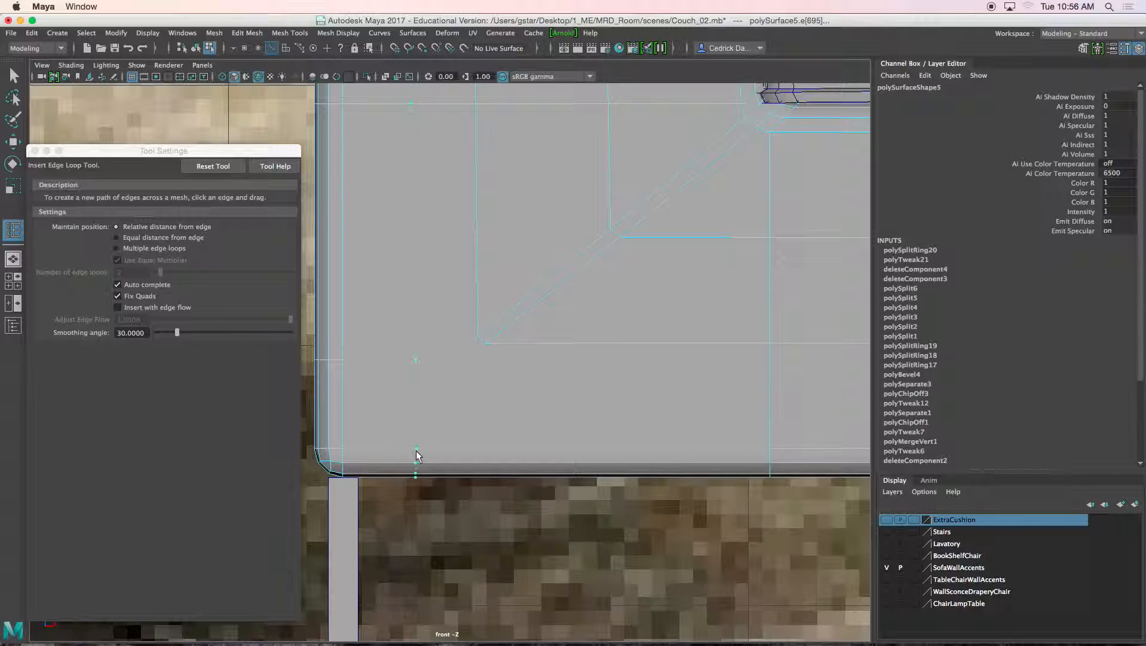
left_click(424, 456)
scroll(425, 530, "down", 6)
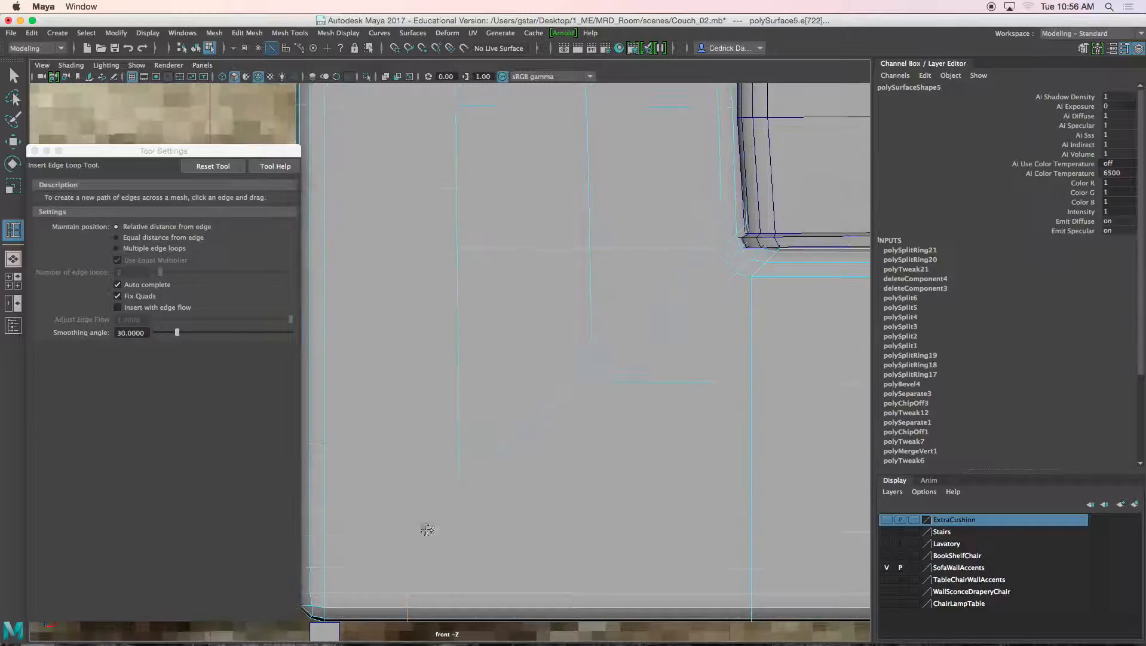
scroll(446, 333, "up", 5)
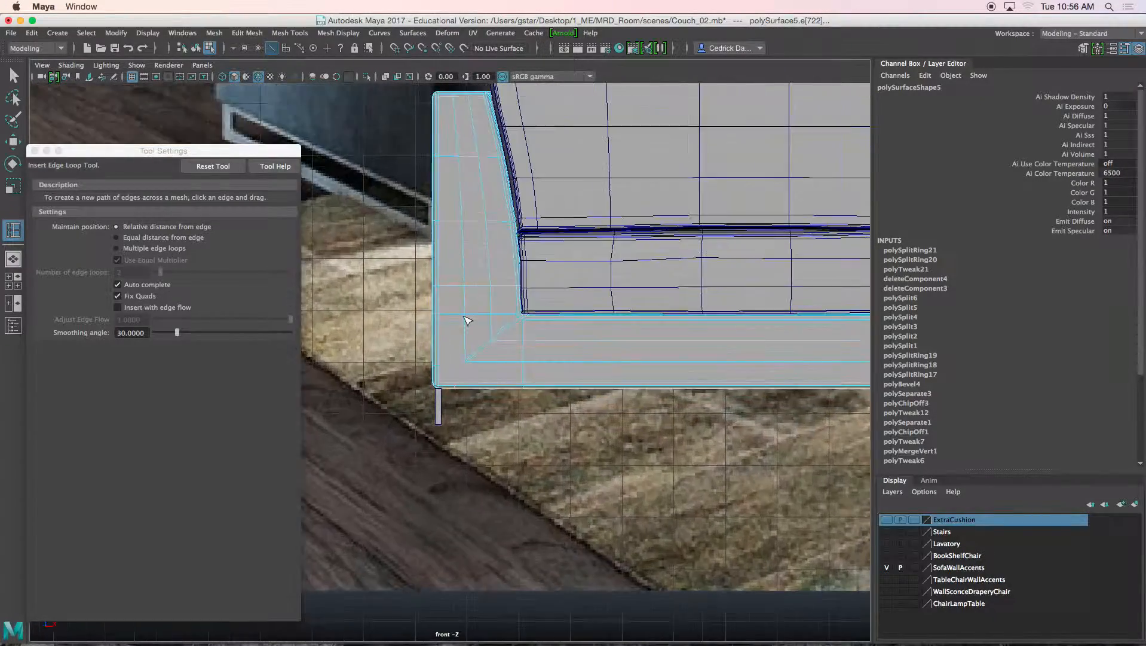
- Multi-Cut edges from the outer pair of diagonal vertices at the front corner to the nearby bottom and side edge loops
scroll(463, 317, "up", 3)
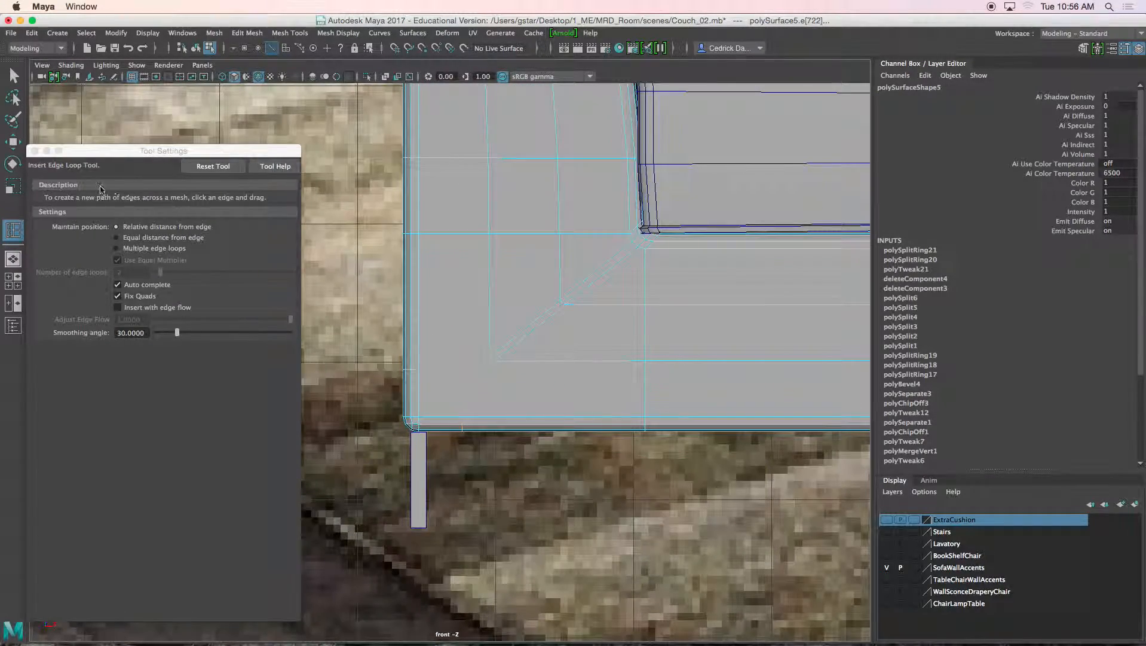
left_click(34, 151)
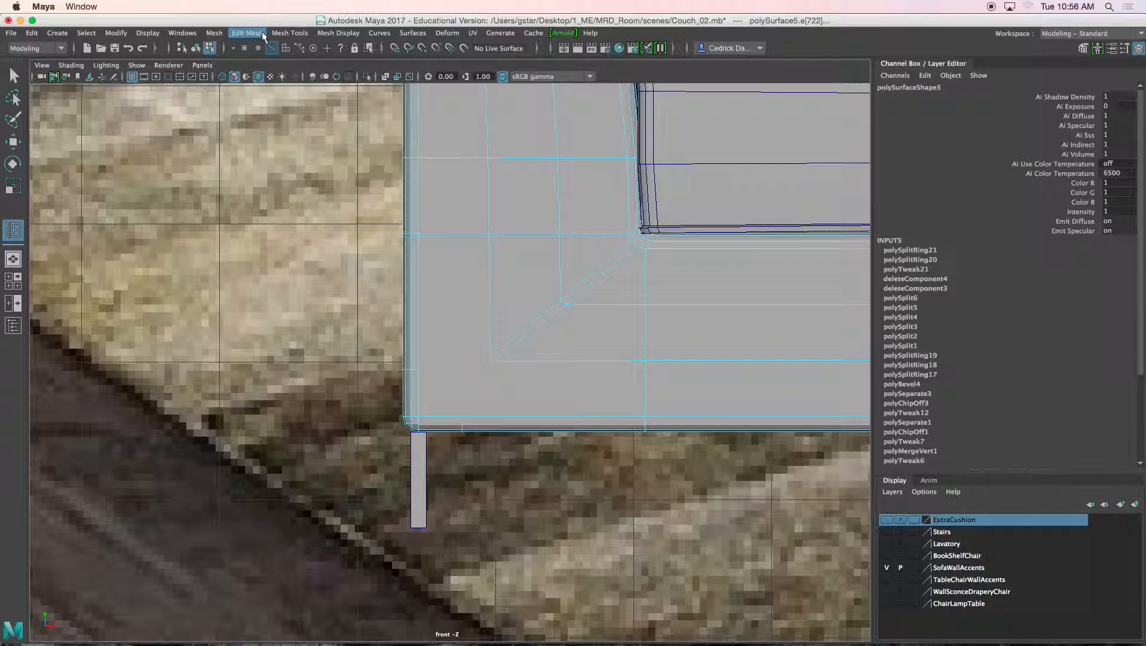
left_click(337, 33)
mouse_move(290, 33)
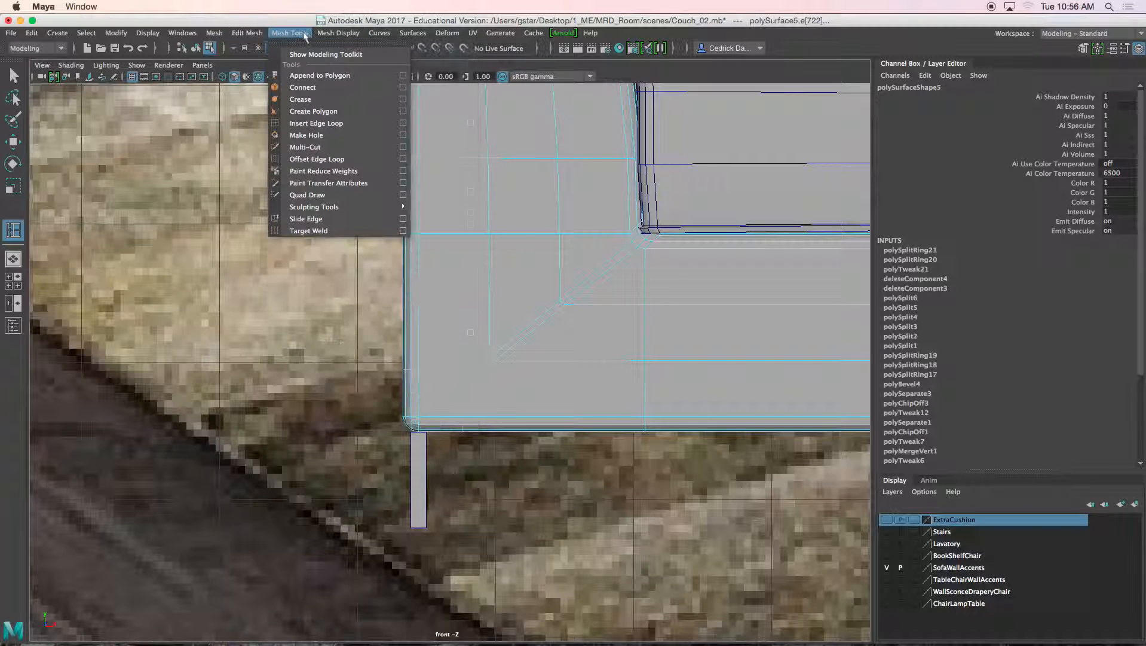
left_click(305, 146)
scroll(472, 317, "up", 4)
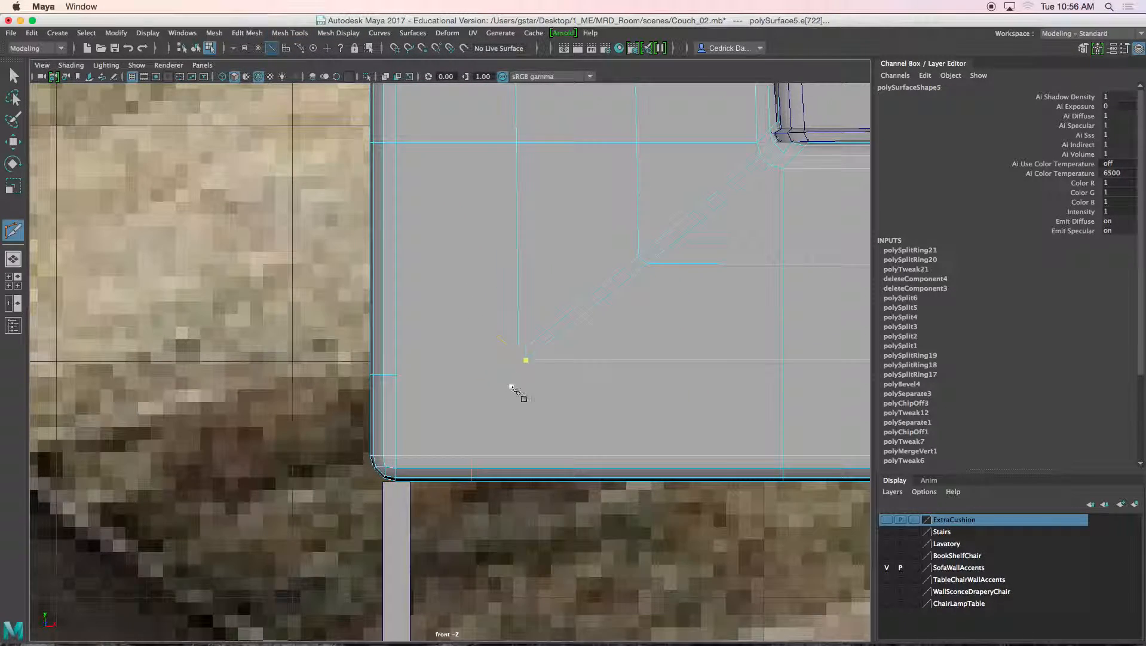
left_click(526, 360)
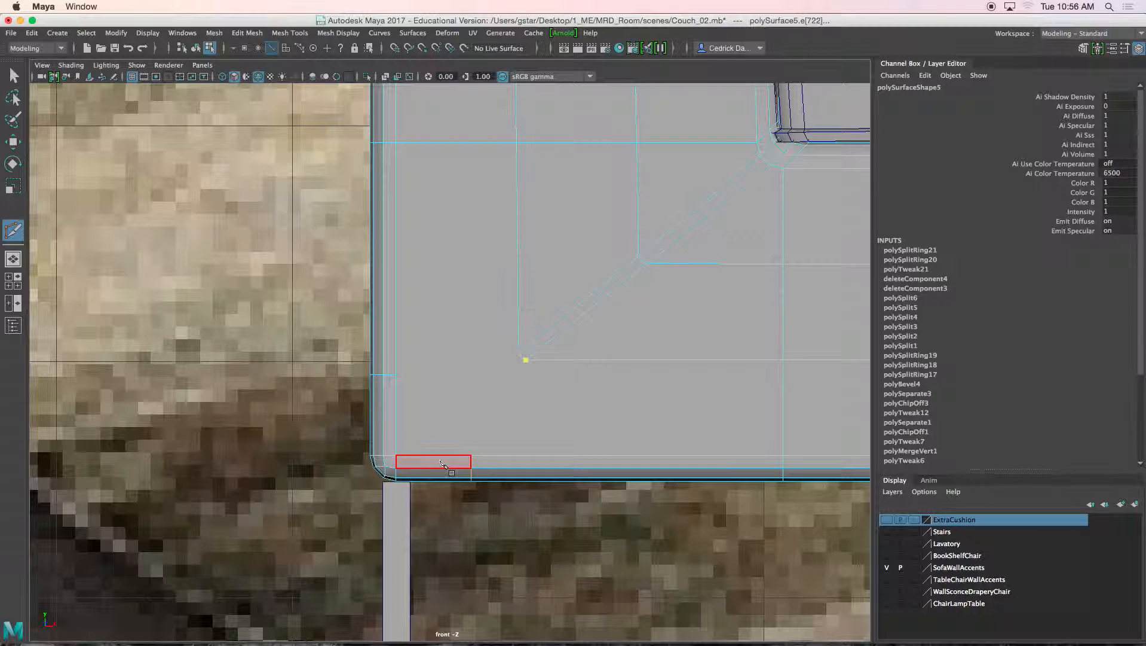
left_click(473, 457)
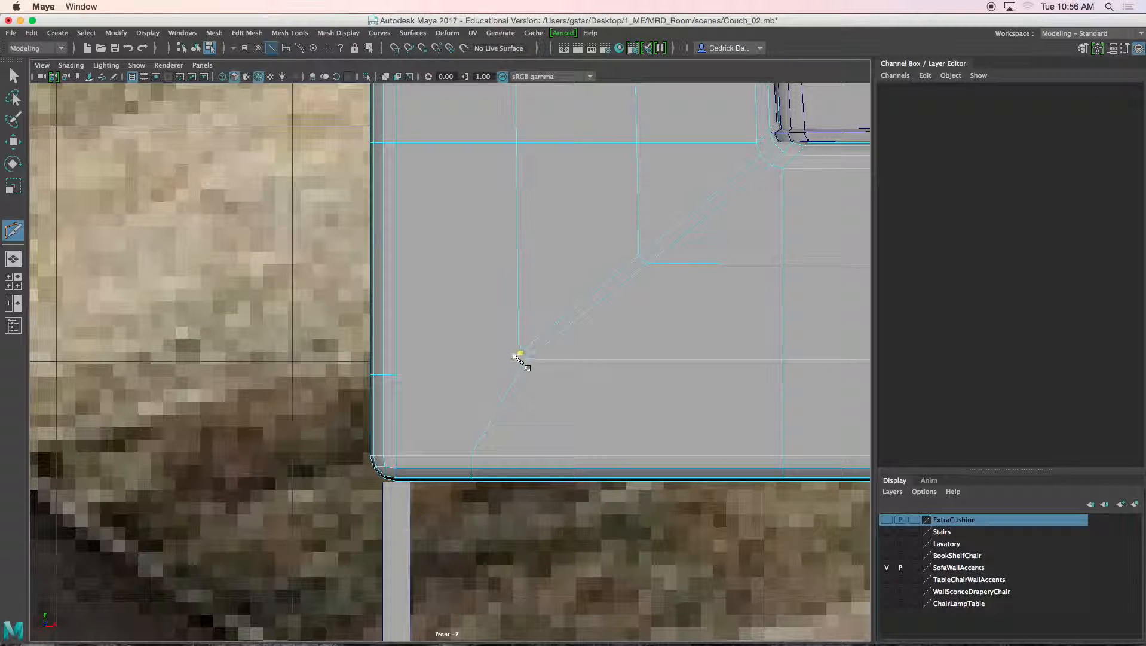
left_click(518, 354)
- Cut a diagonal edge across the top of the back corner, from the outer side loop through both crossing edges to the inner corner
scroll(460, 351, "down", 10)
key("space")
key("space")
scroll(563, 202, "down", 3)
left_click_drag(562, 201, 547, 175, "alt")
key("space")
left_click_drag(473, 248, 545, 266, "alt")
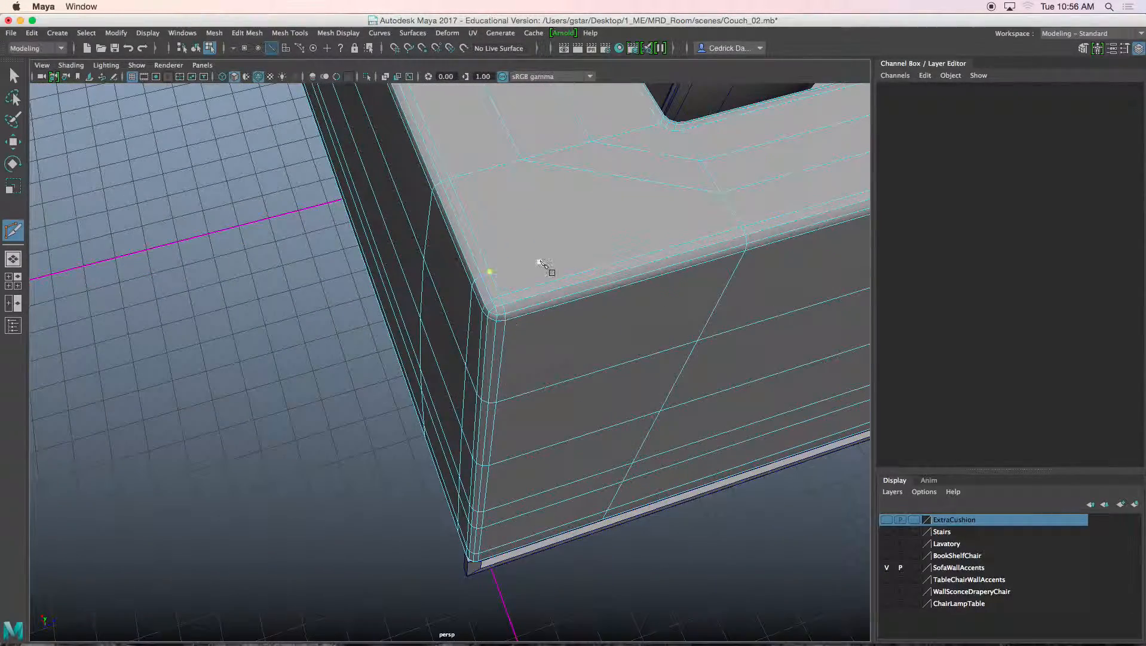
middle_click_drag(544, 258, 545, 267, "alt")
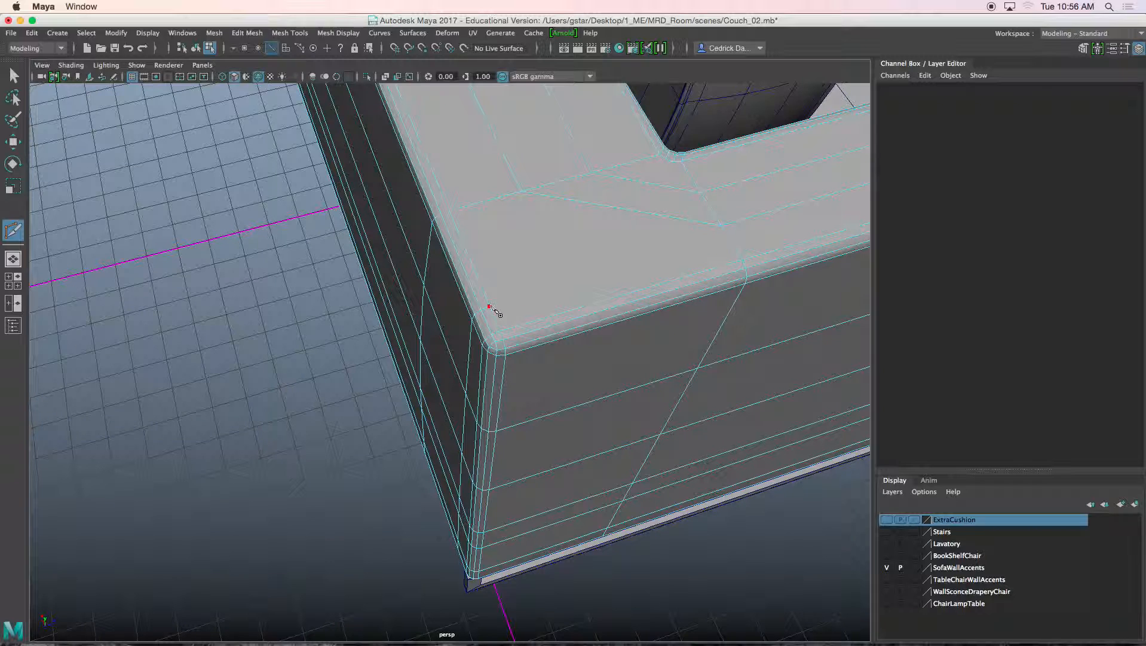
left_click(489, 306)
left_click(594, 204)
left_click(637, 180)
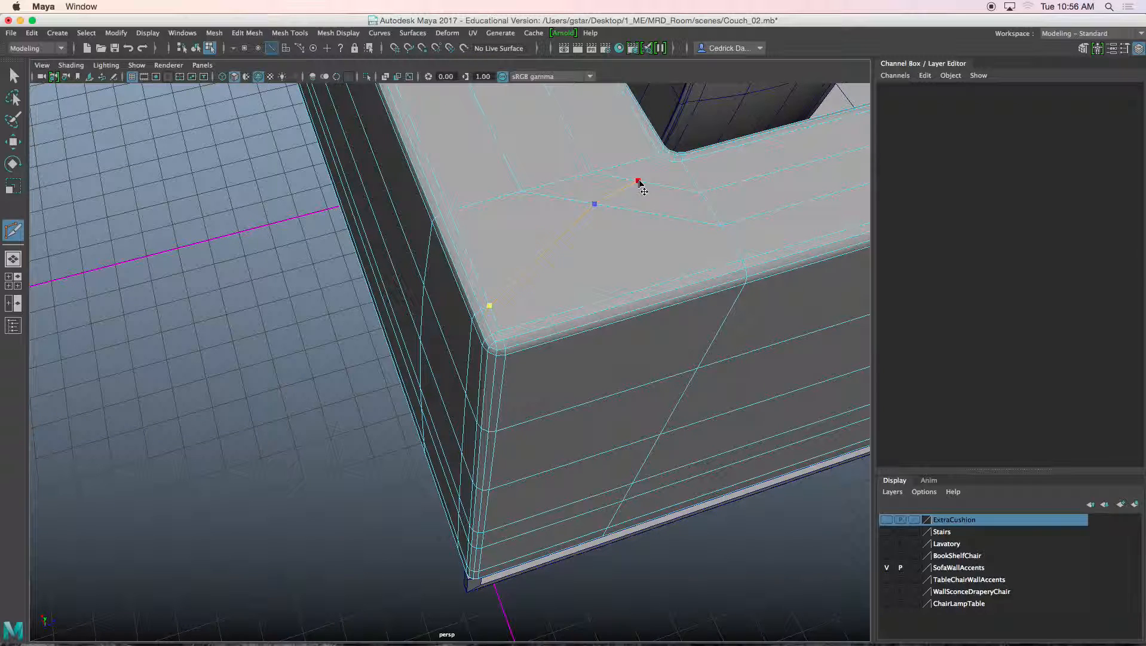
left_click(666, 159)
key("Return")
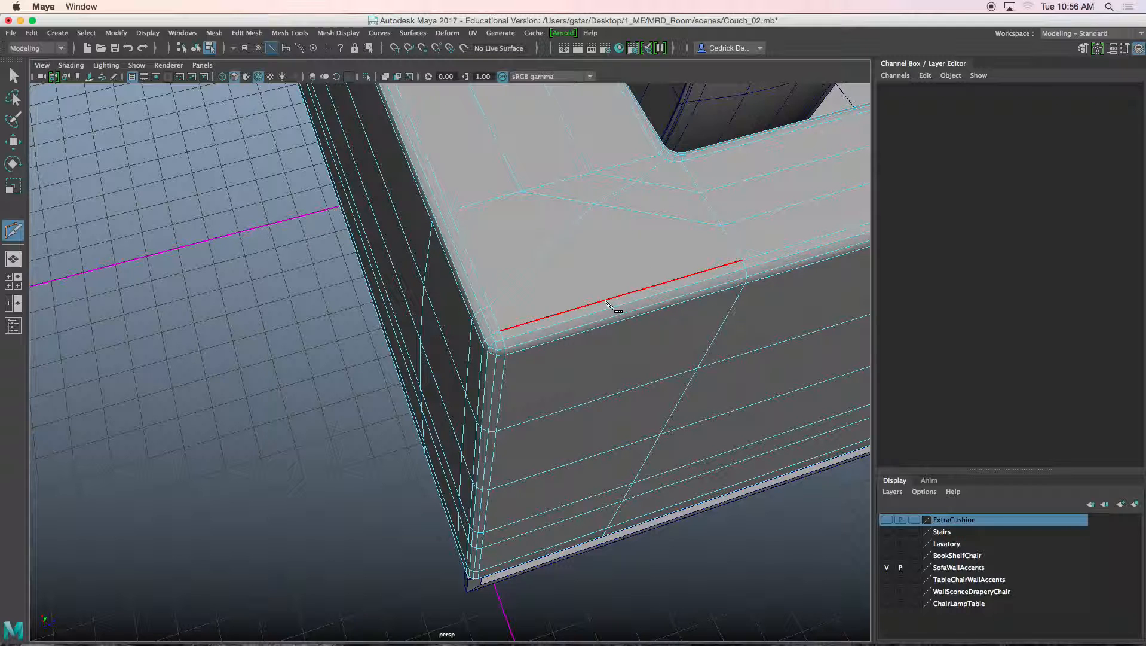
- Insert a single edge loop through the outer back edges of the frame, close to the back corner
key("w")
right_click_drag(589, 303, 653, 271)
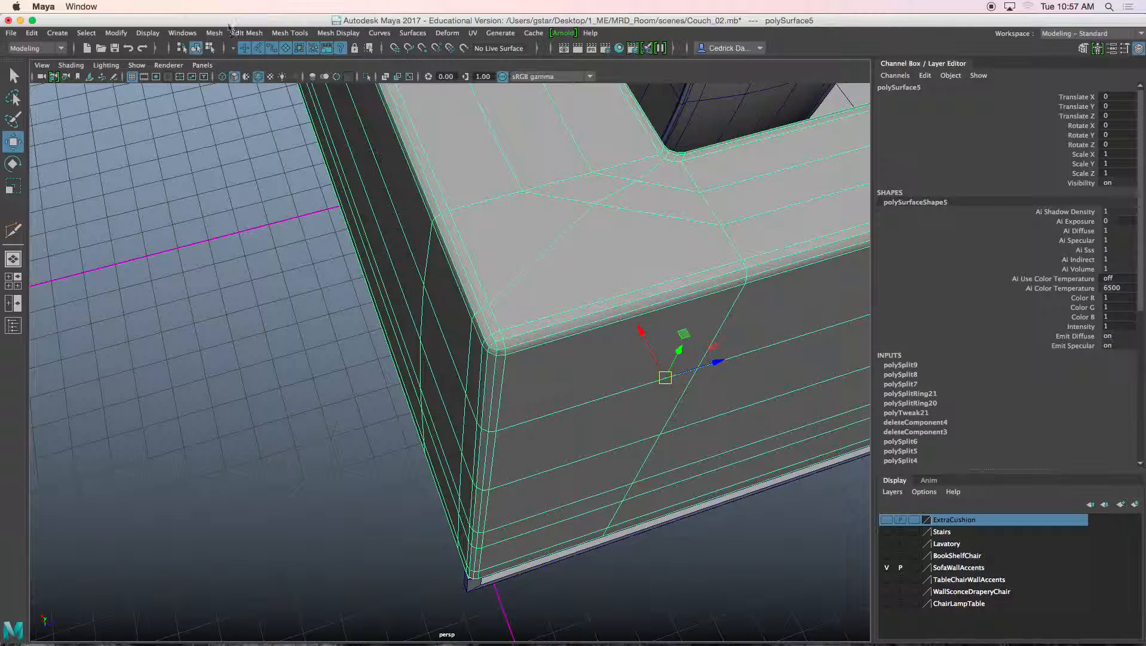
left_click(288, 33)
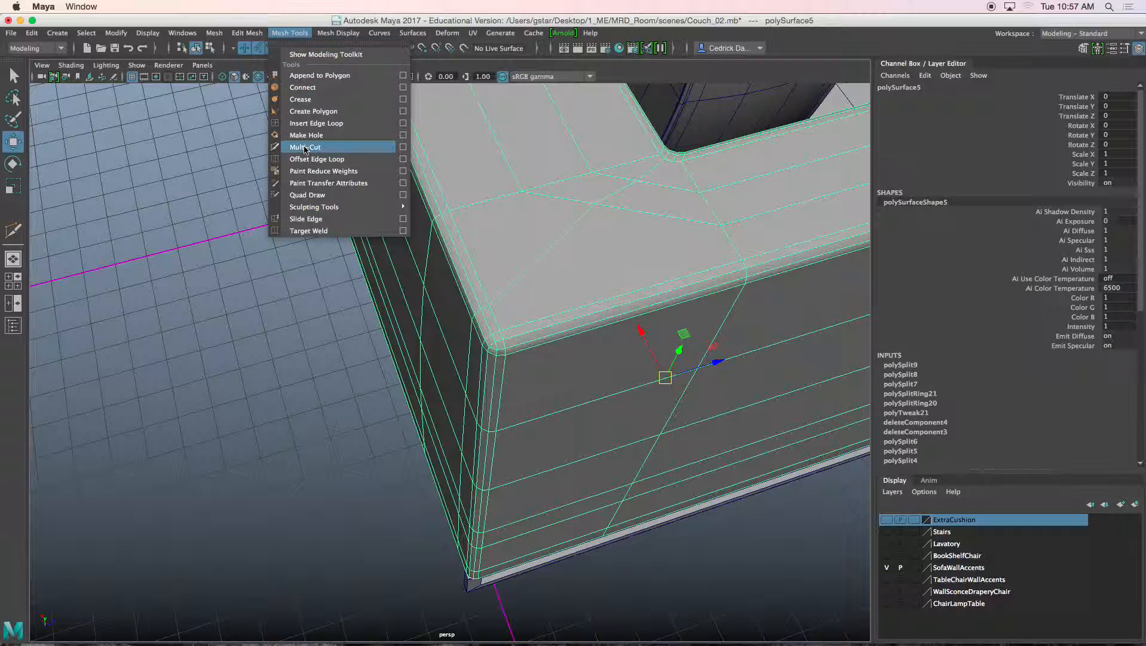
left_click(311, 123)
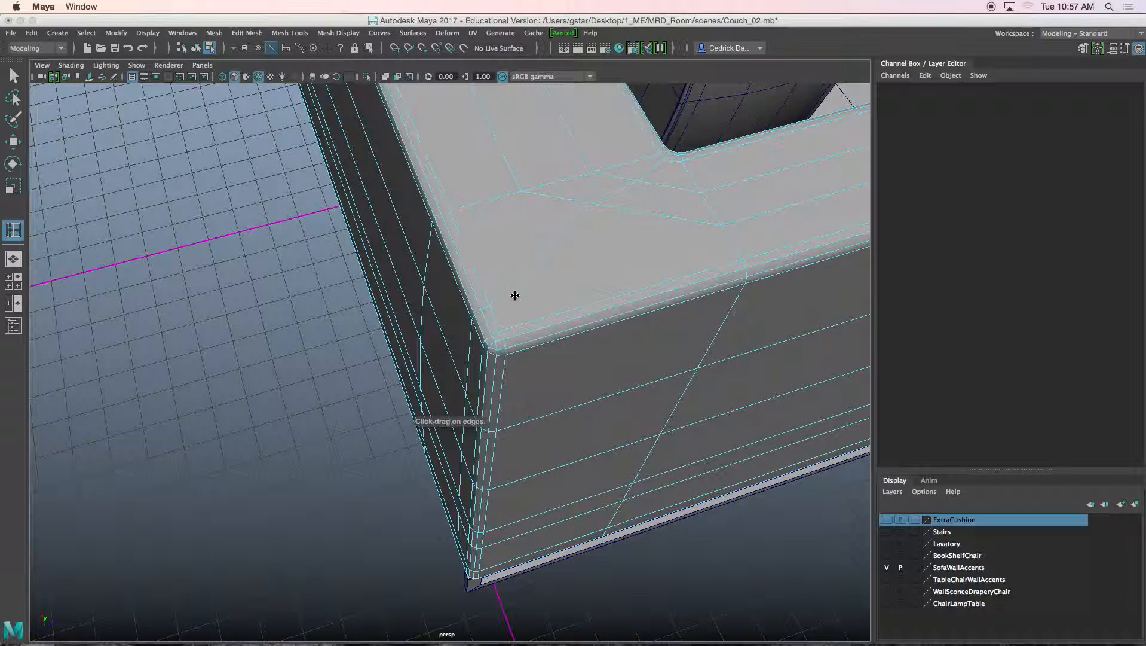
left_click_drag(556, 324, 569, 329)
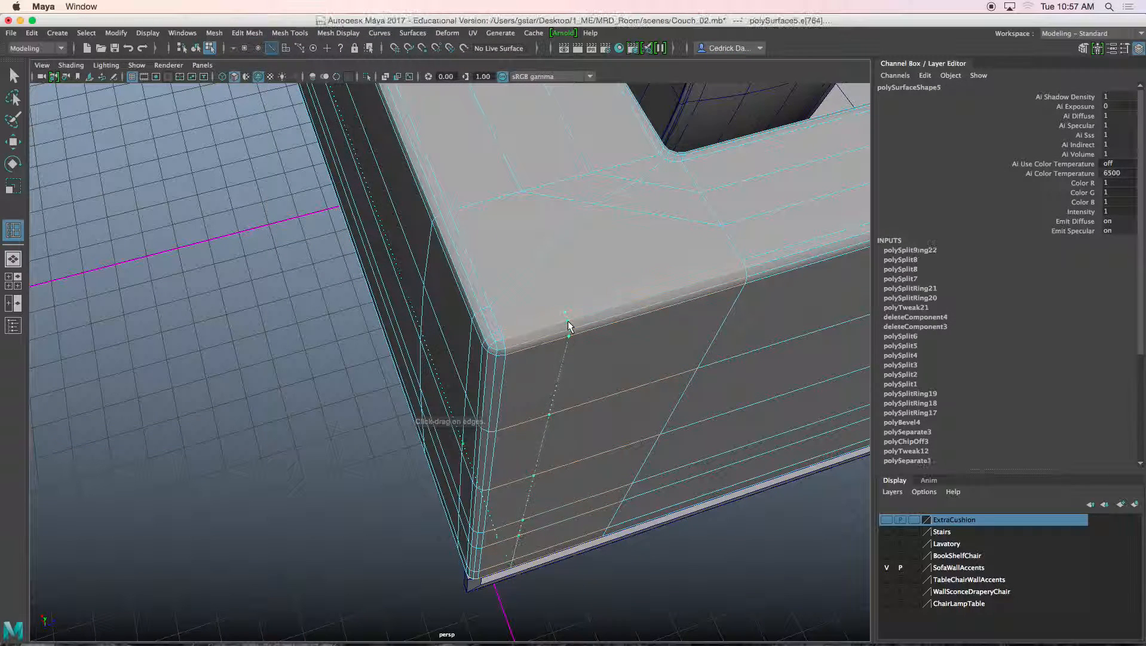
- Multi-Cut a second diagonal across the top of the back corner, between the inner corner and the new back loop
key("w")
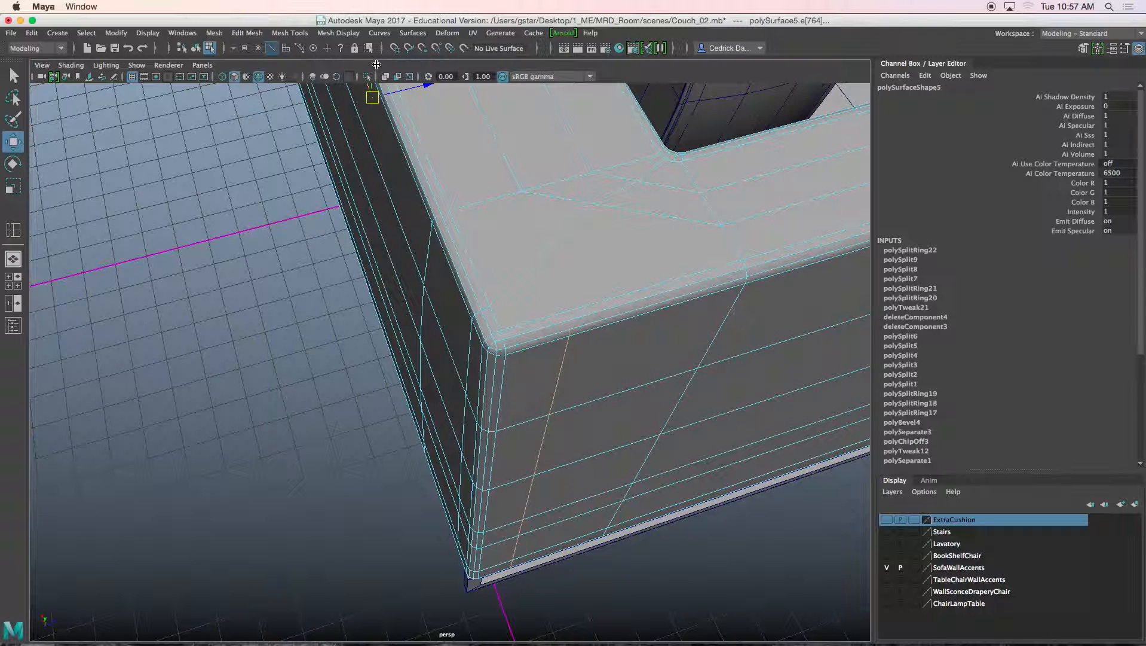
left_click(289, 33)
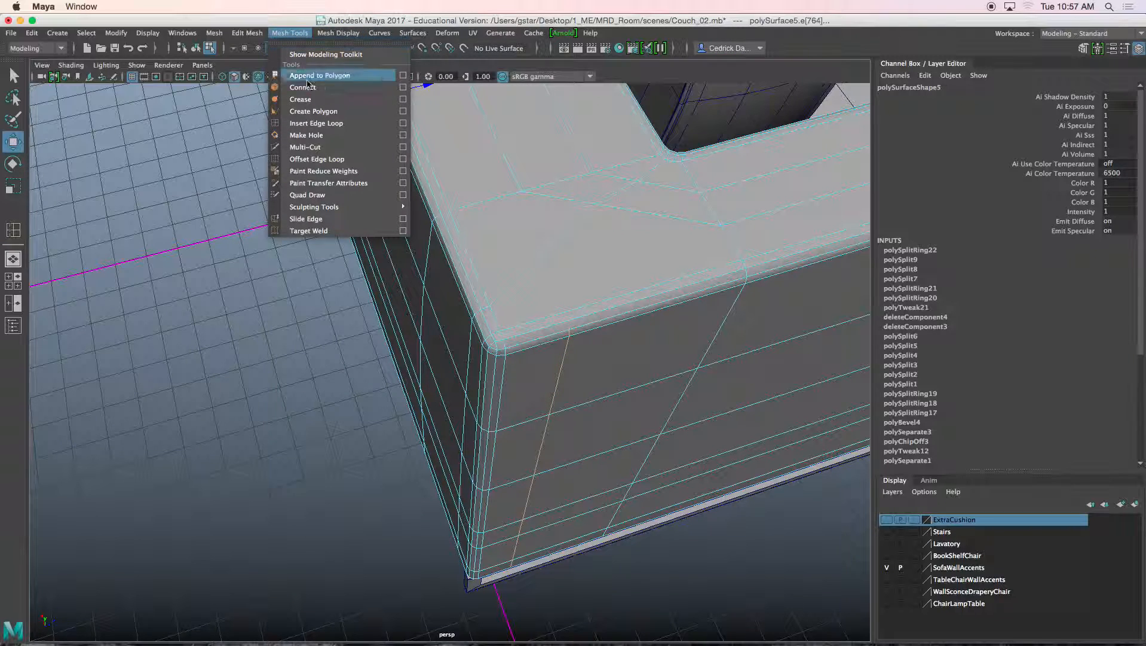
left_click(306, 147)
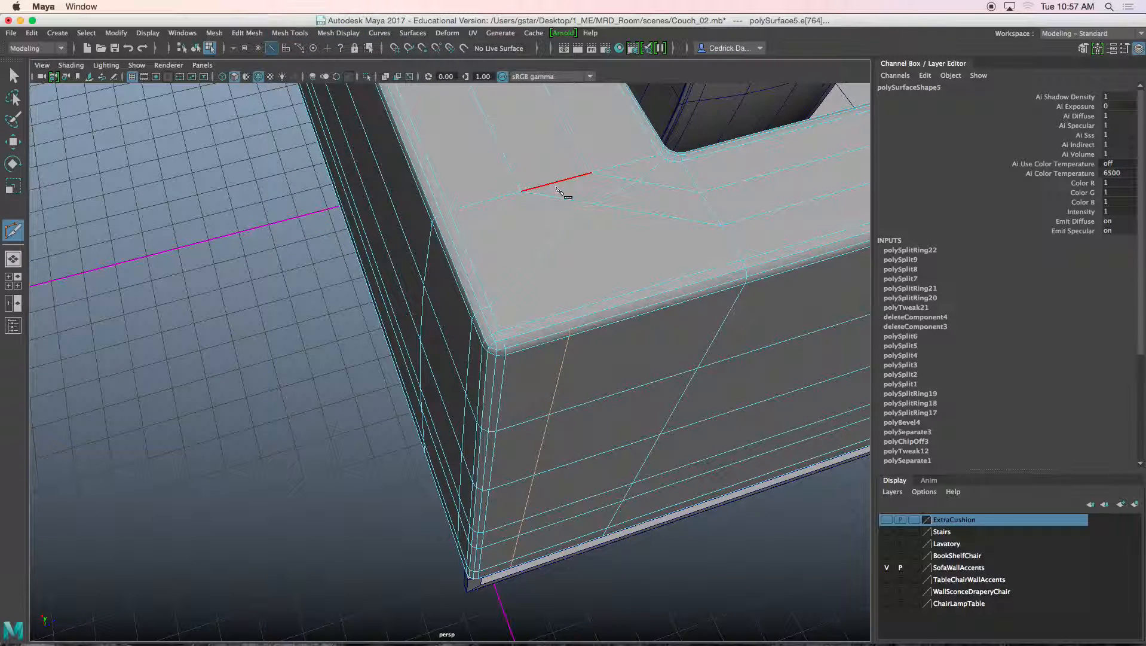
left_click(675, 167)
key("Return")
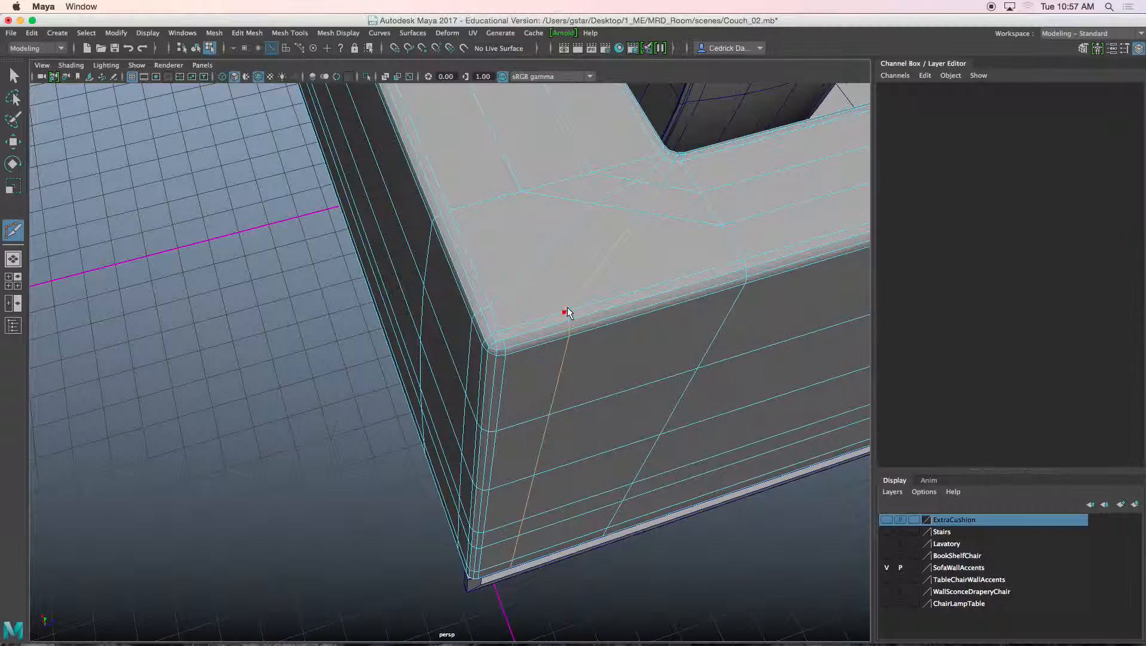
- In the top view, move the outer pair of diagonal vertices toward the back corner to line up with the outer armrest and back loops
right_click_drag(580, 238, 520, 236)
key("w")
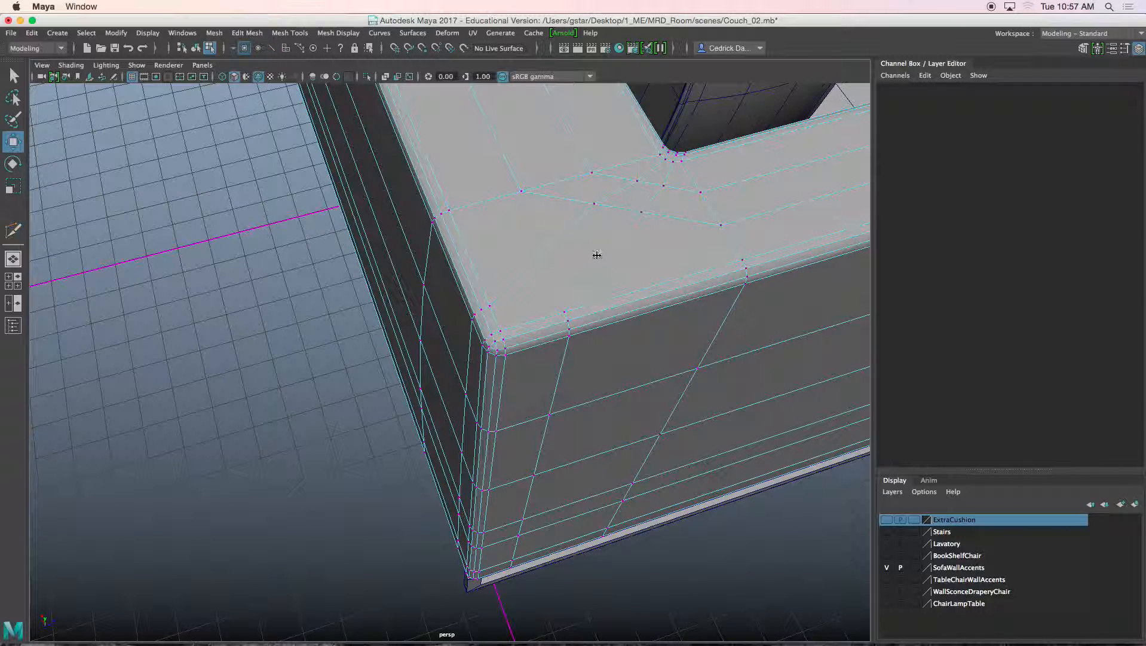
key("space")
left_click_drag(607, 243, 561, 243)
scroll(478, 326, "up", 5)
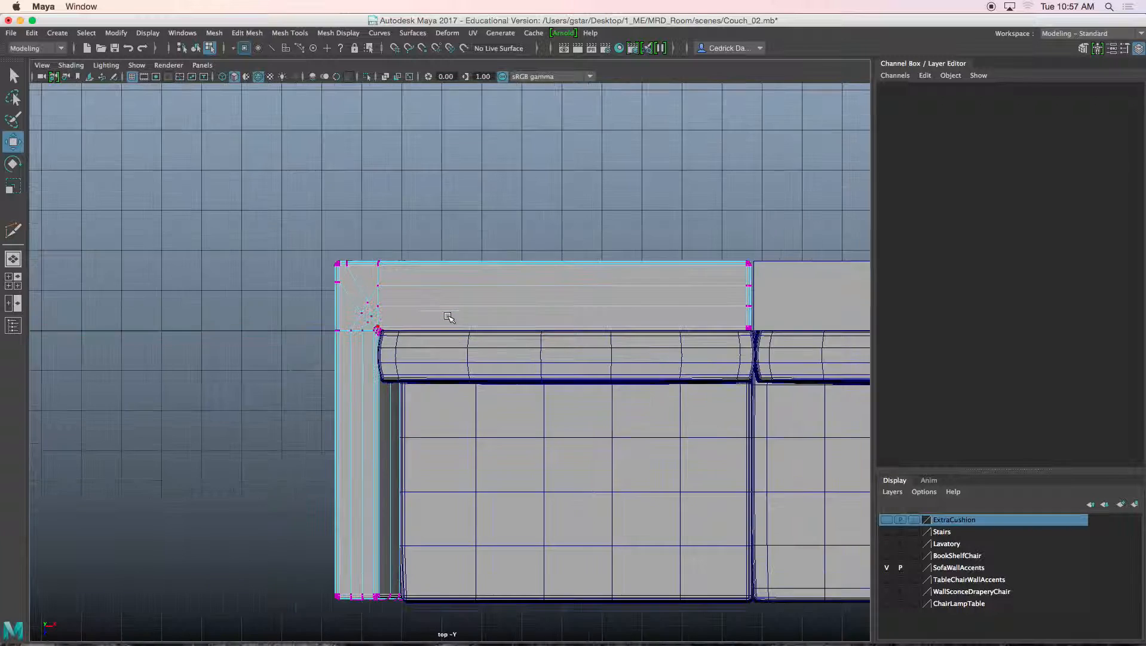
scroll(502, 337, "up", 3)
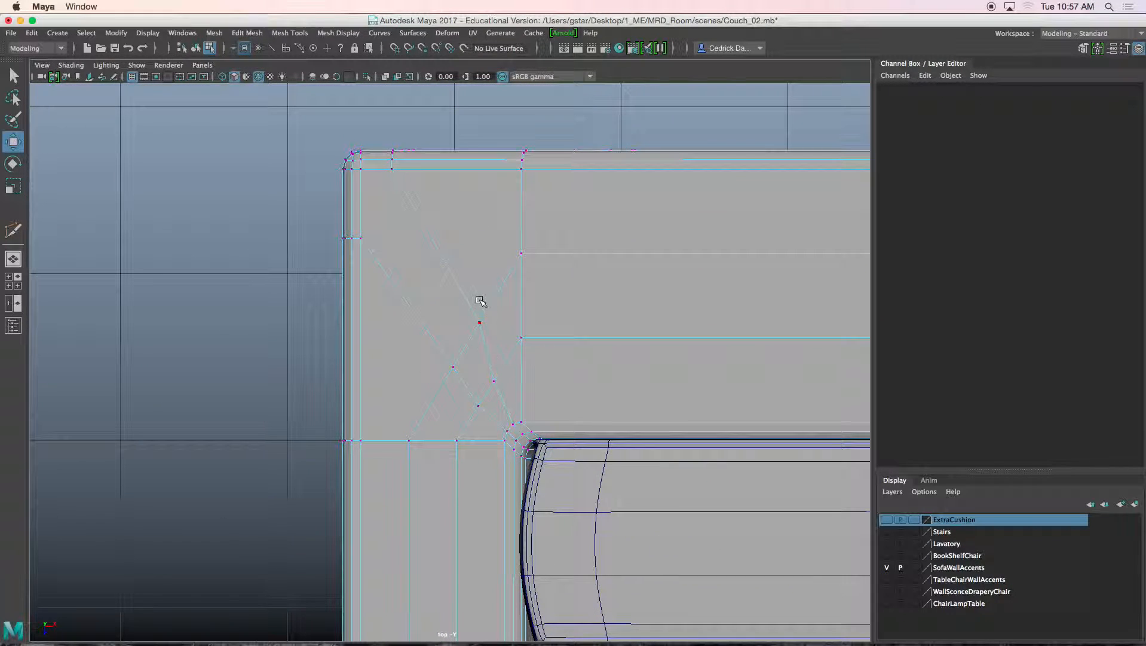
left_click(484, 335)
left_click_drag(479, 323, 437, 252)
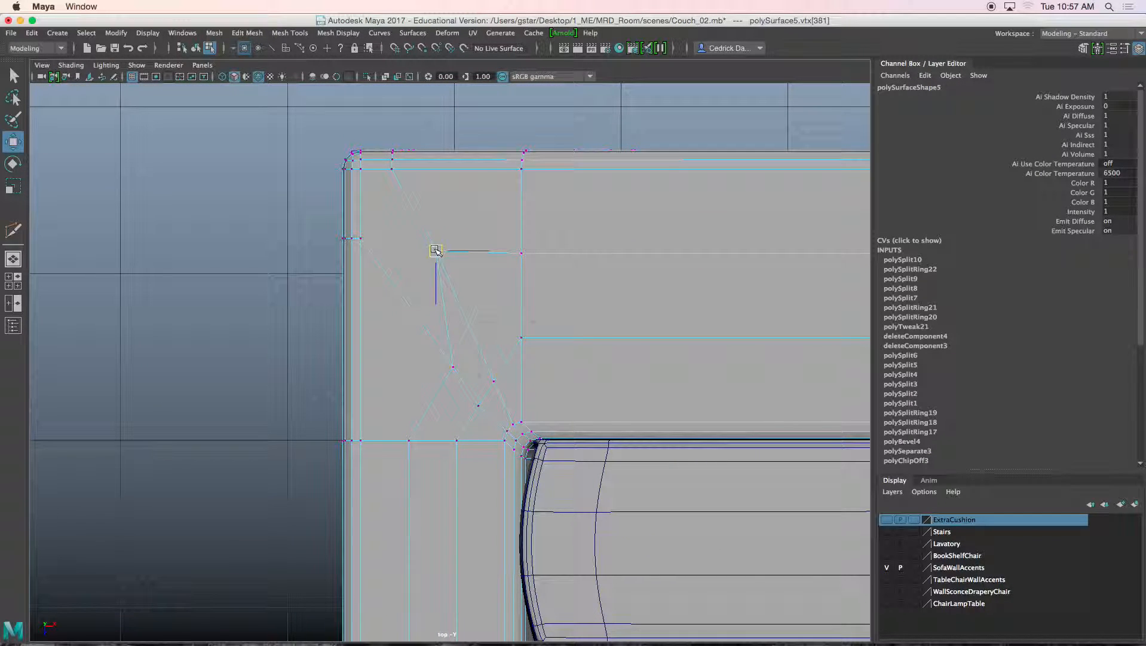
left_click(453, 369)
left_click_drag(453, 368, 409, 253)
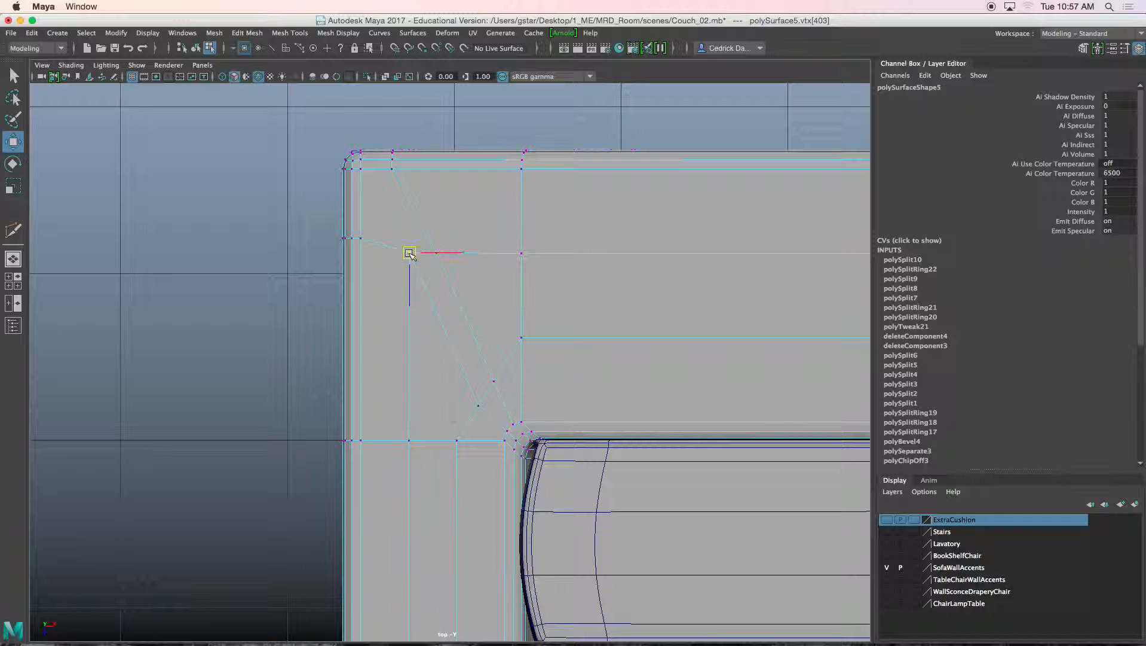
- Move the inner pair of diagonal vertices onto the inner armrest and back loops, and shift the outer side loop vertices closer to the back corner
left_click(476, 402)
left_click_drag(476, 402, 461, 342)
left_click_drag(495, 388, 485, 339)
left_click_drag(333, 226, 353, 253)
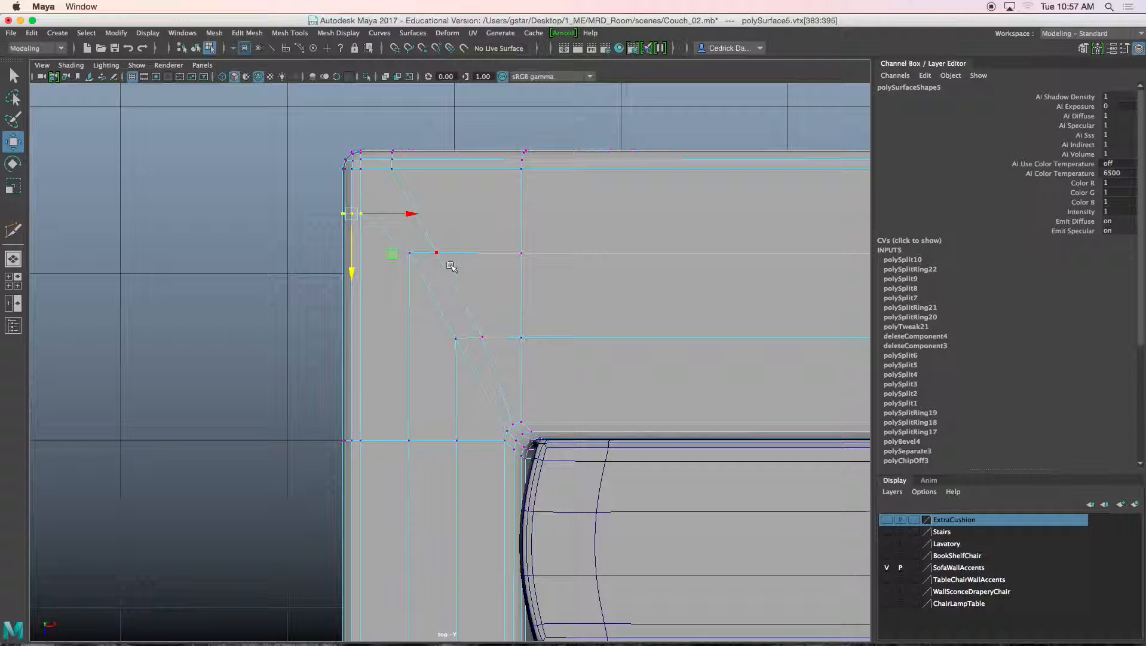
- Scale the outer and inner pairs of diagonal vertices flat along the depth axis so each pair sits level with its back loop
left_click_drag(391, 243, 391, 244)
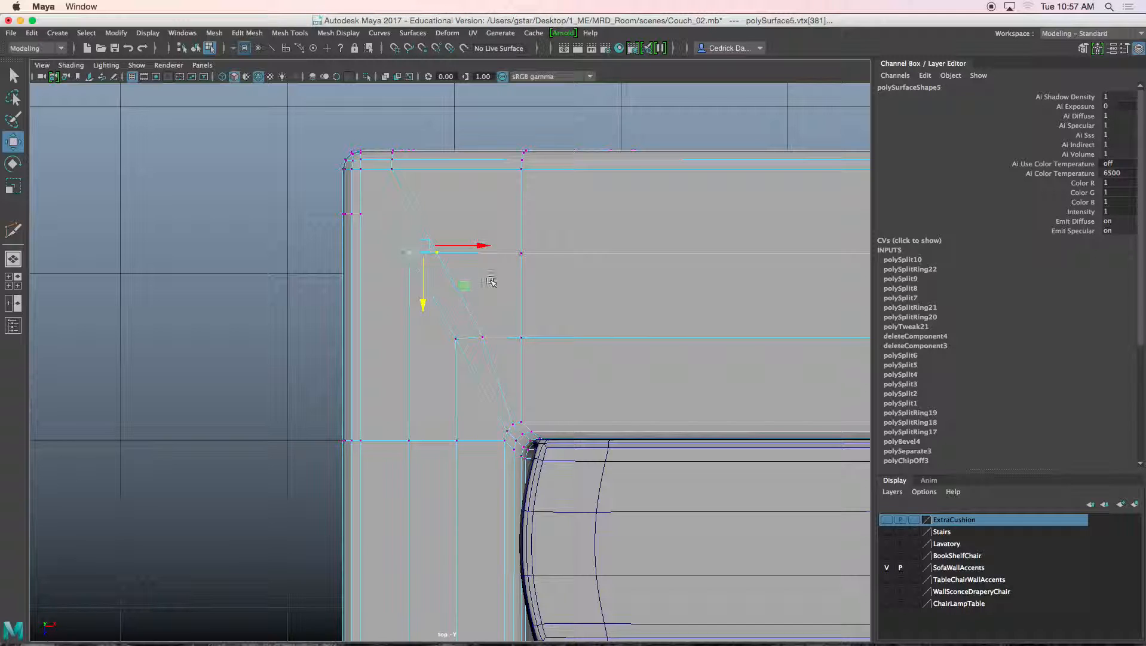
key("r")
left_click_drag(423, 299, 505, 255)
key("w")
key("v")
left_click(445, 330)
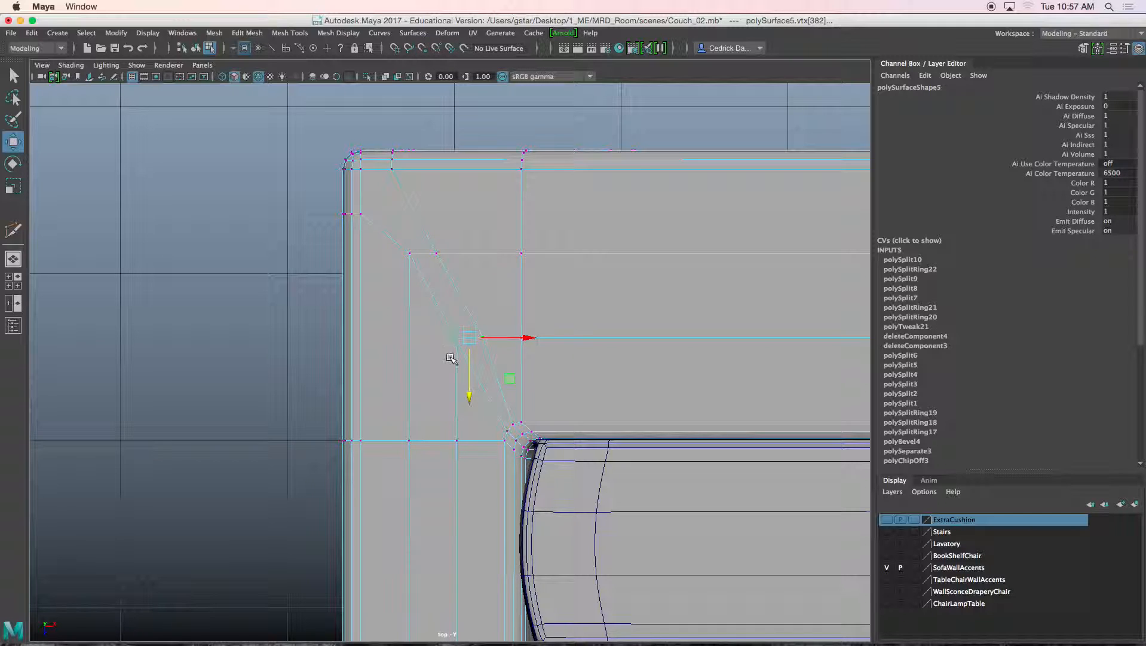
key("r")
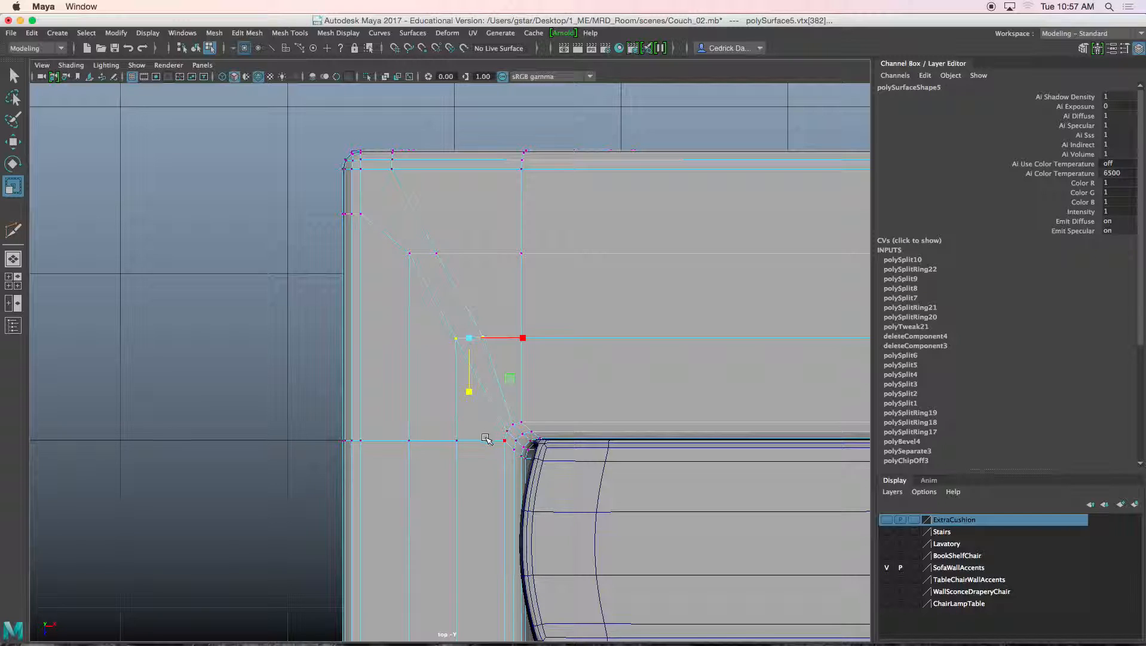
left_click(468, 394)
key("w")
key("v")
left_click_drag(469, 393, 469, 393)
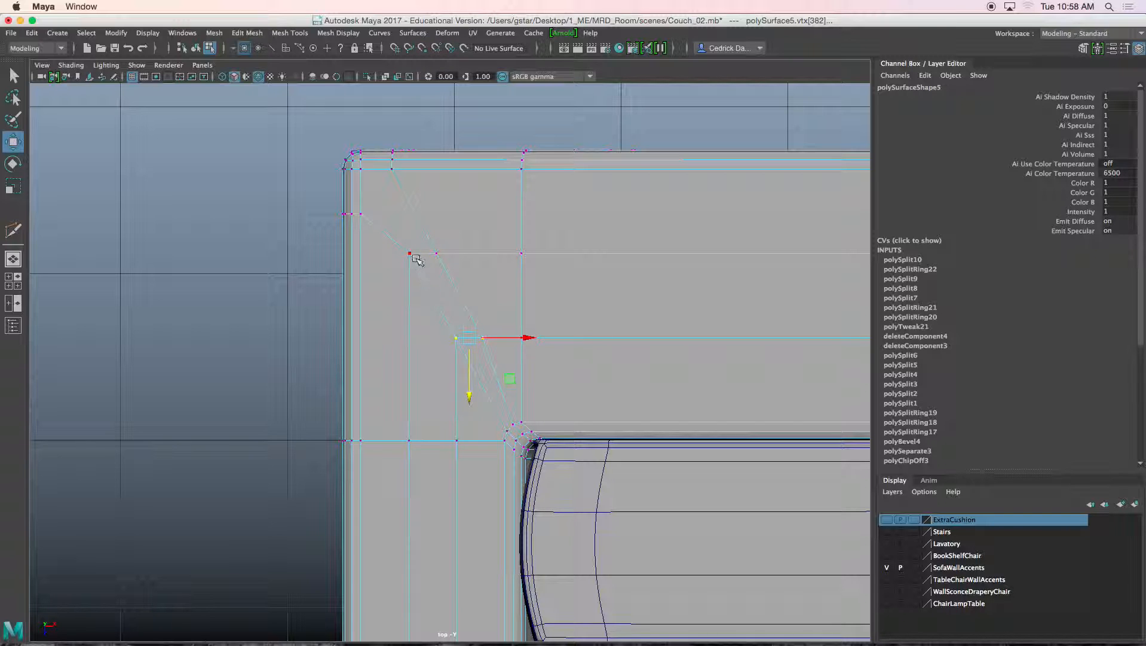
- Examine the edge flow along the armrest and around the frame's front corner from the top and perspective views
scroll(414, 258, "down", 9)
middle_click_drag(461, 376, 466, 235, "alt")
scroll(460, 412, "up", 1)
middle_click_drag(460, 412, 471, 311, "alt")
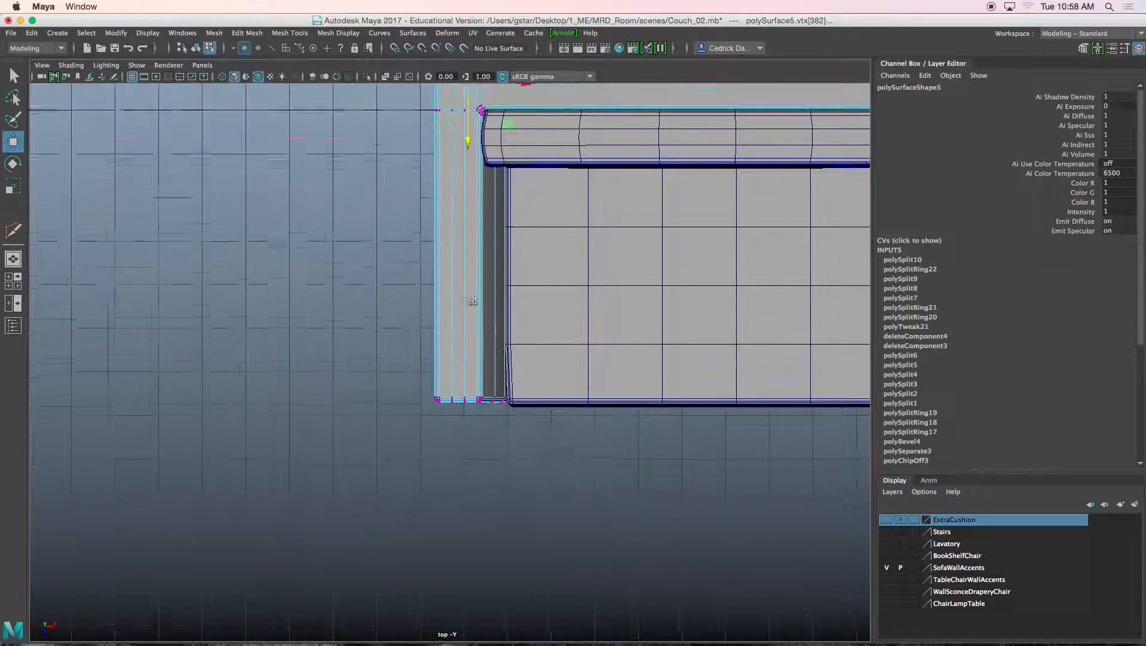
key("space")
key("space")
left_click_drag(622, 230, 621, 197)
left_click_drag(586, 289, 547, 239, "alt")
scroll(628, 233, "down", 8)
left_click_drag(705, 225, 655, 218, "alt")
key("space")
left_click_drag(681, 275, 551, 254, "alt")
scroll(514, 272, "up", 5)
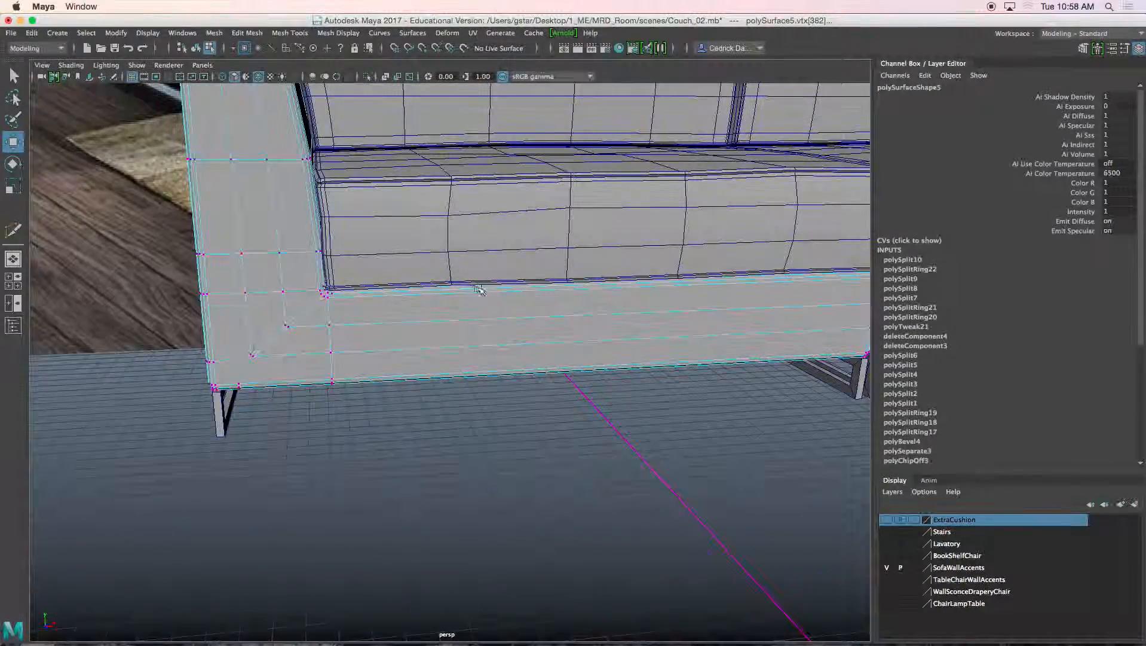
middle_click_drag(478, 287, 588, 278, "alt")
scroll(583, 279, "up", 6)
left_click_drag(576, 279, 438, 356, "alt")
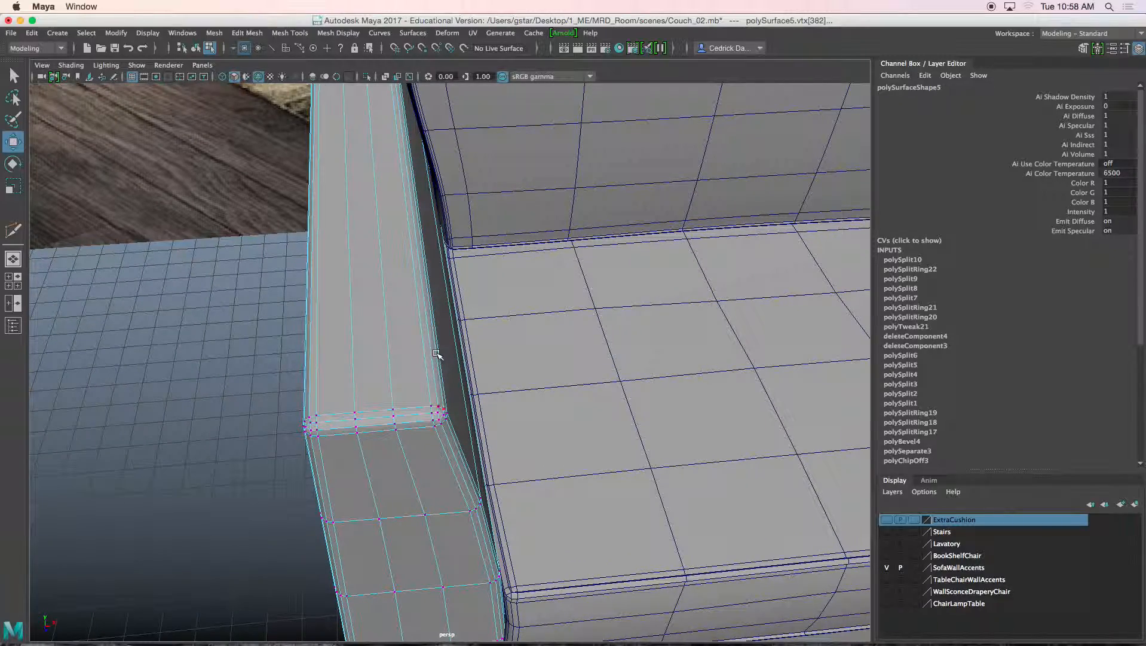
scroll(437, 351, "down", 2)
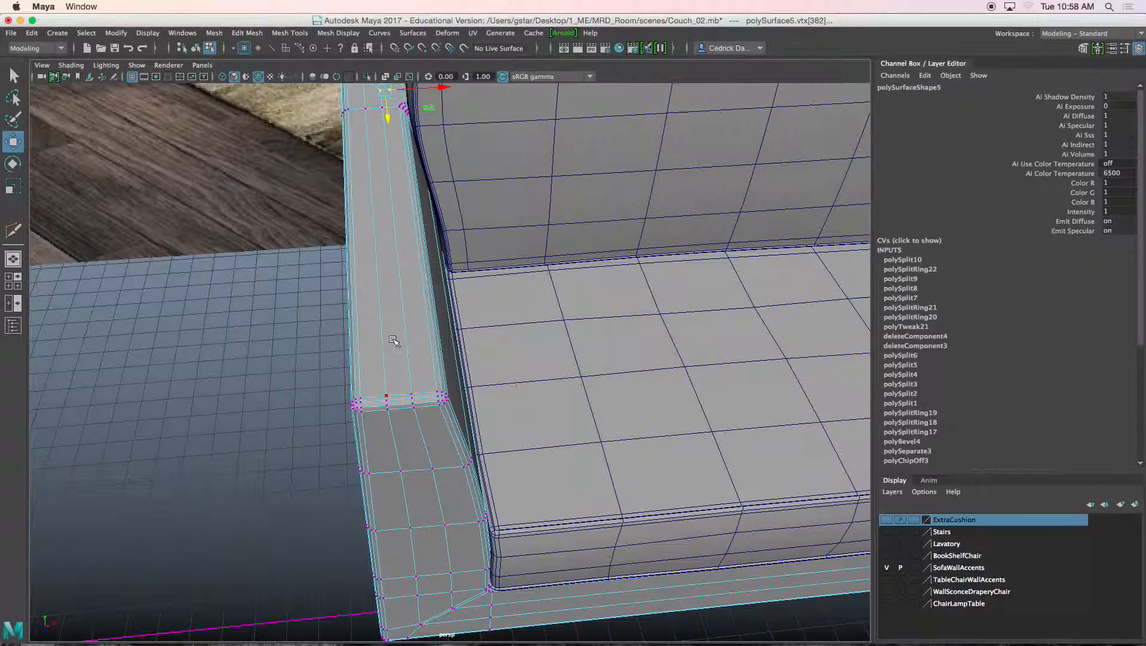
left_click_drag(412, 378, 376, 355, "alt")
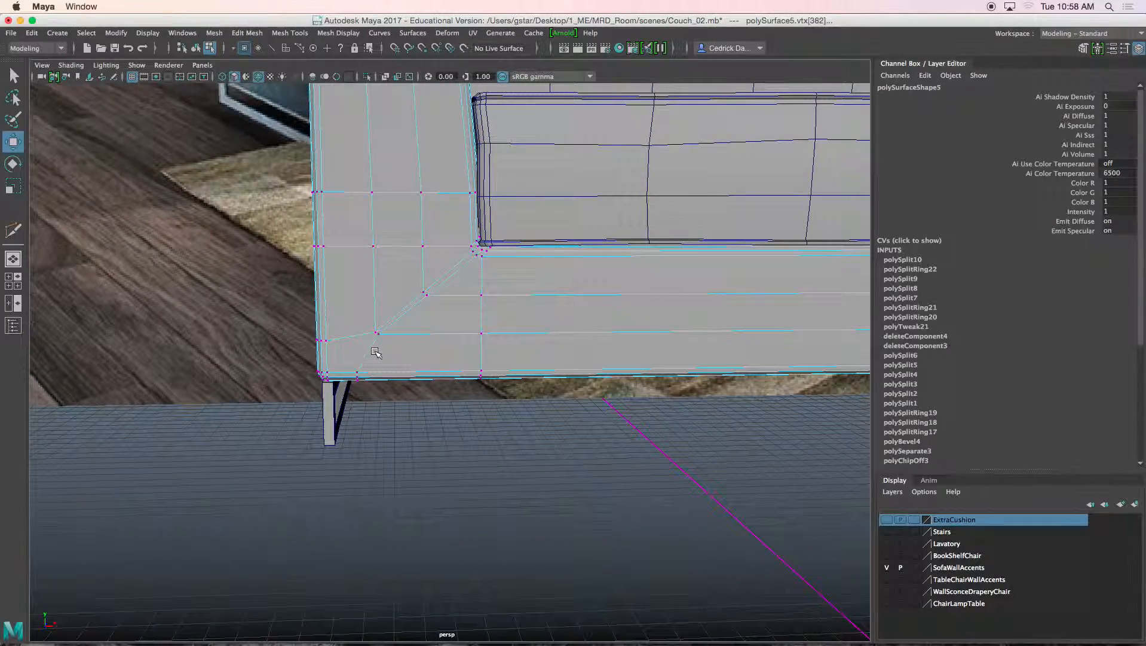
- Move the outer diagonal vertex on the front corner's outer armrest loop straight up toward the level of the inner rail loop
left_click(376, 332)
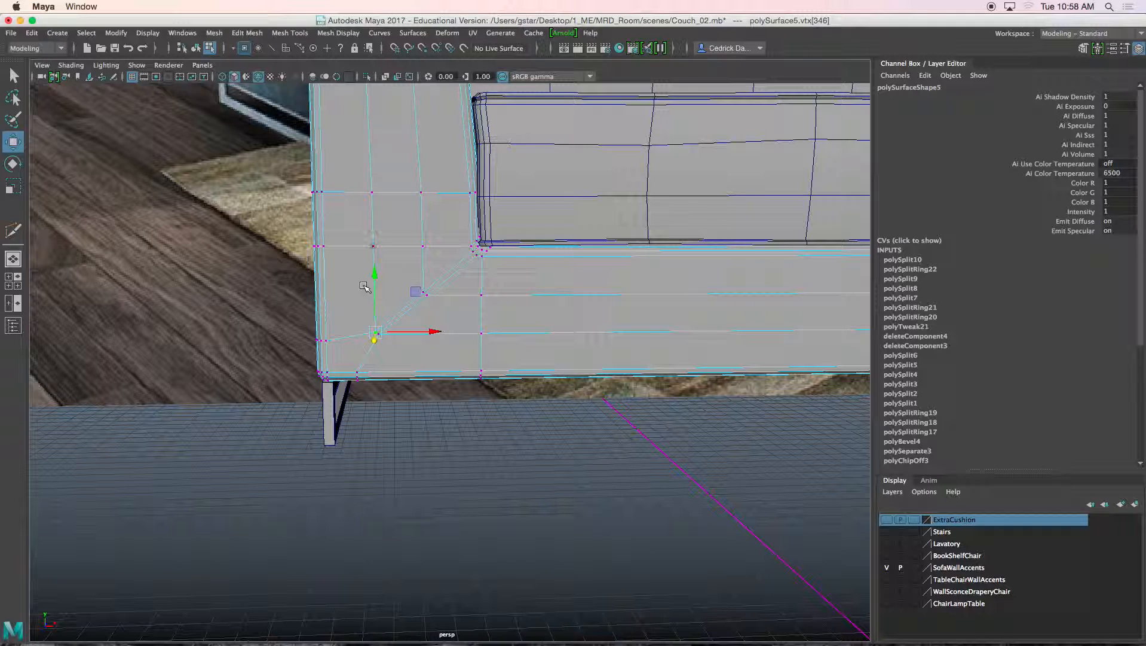
left_click_drag(373, 279, 373, 258)
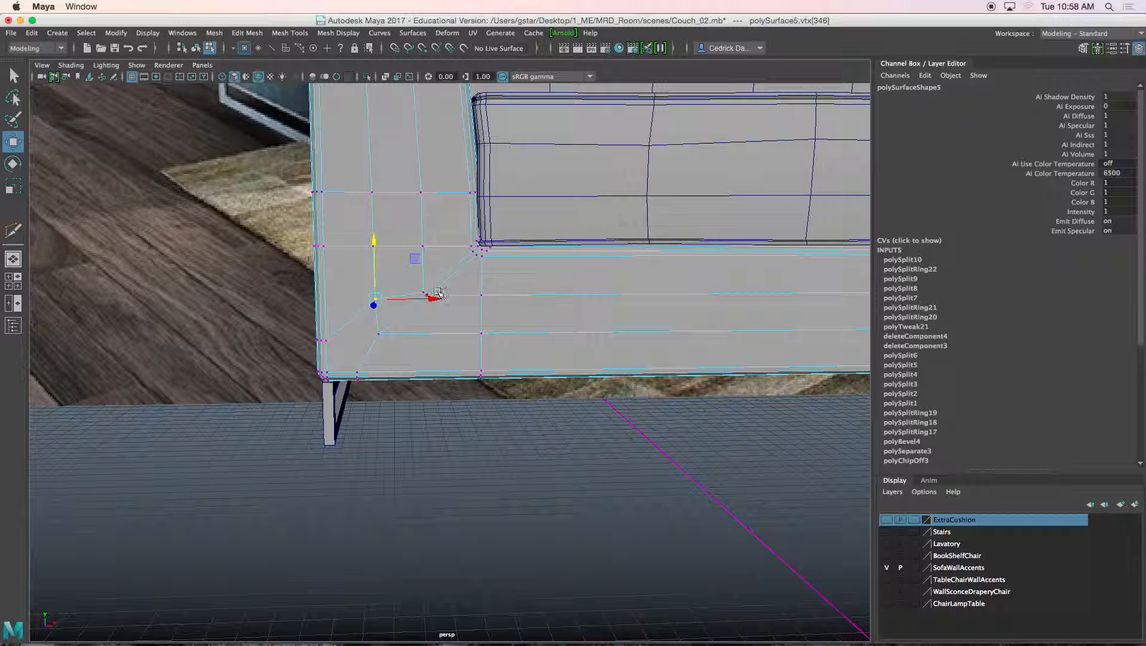
left_click_drag(419, 285, 406, 295, "alt")
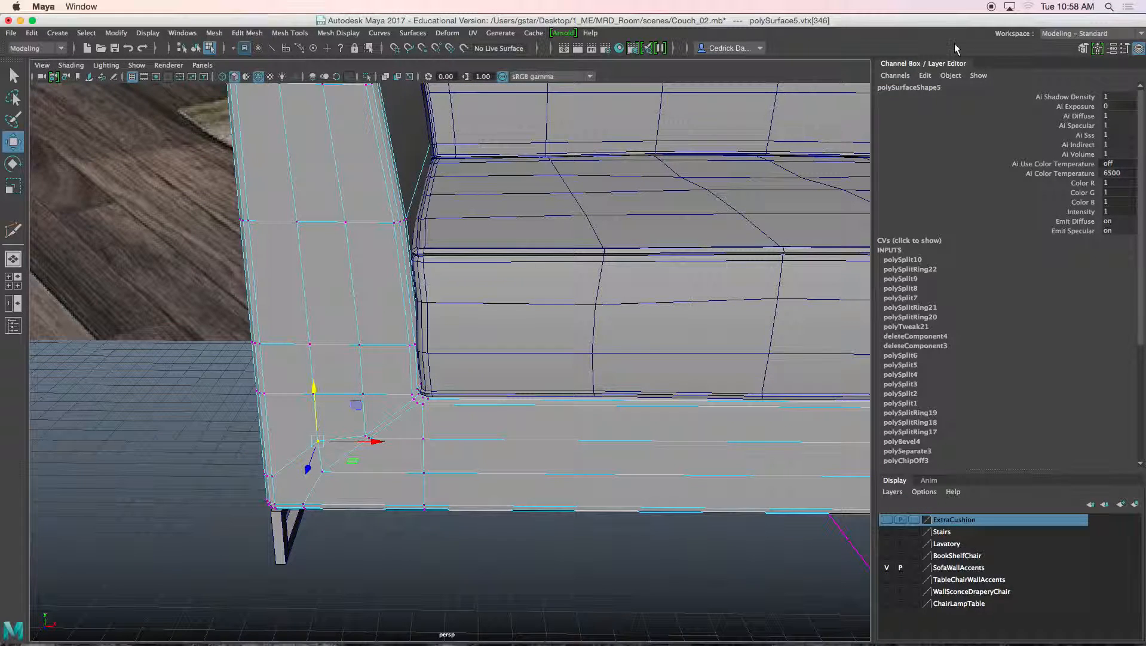